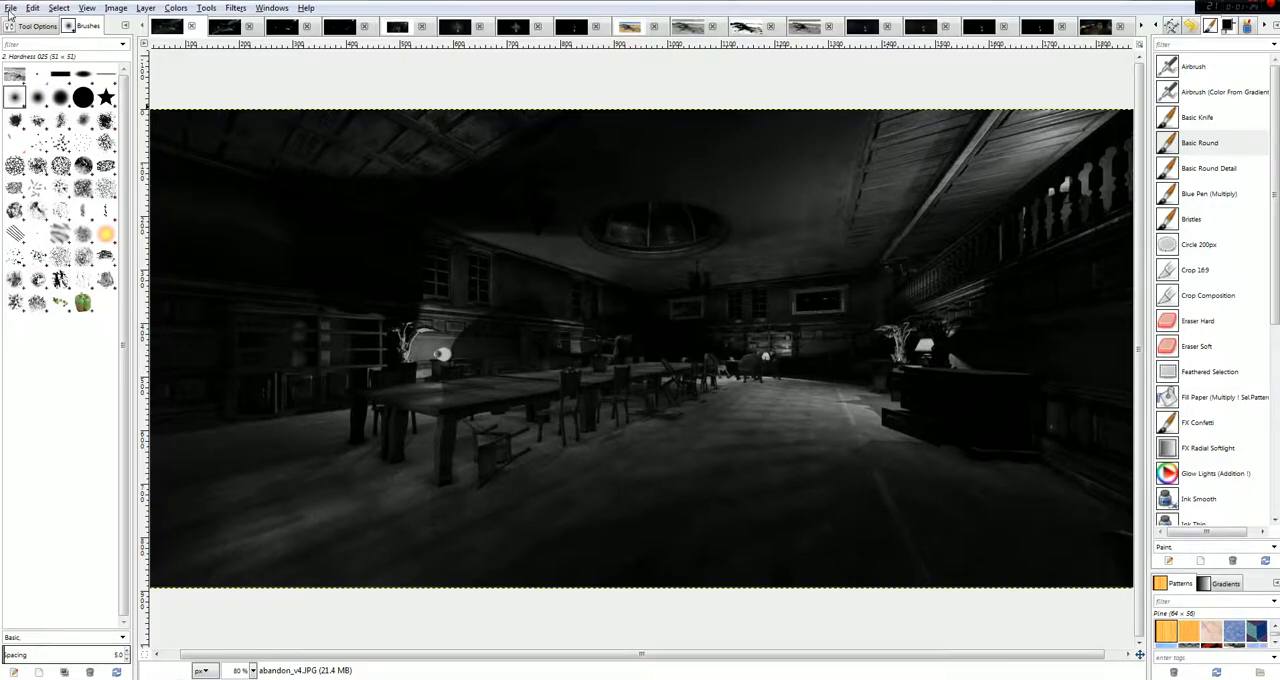
Create a new blank image and add abandon_v4.JPG from the UnityPictures folder to it as a layer.
{"action": "key", "text": "ctrl+n"}
{"action": "left_click", "coordinate": [374, 148]}
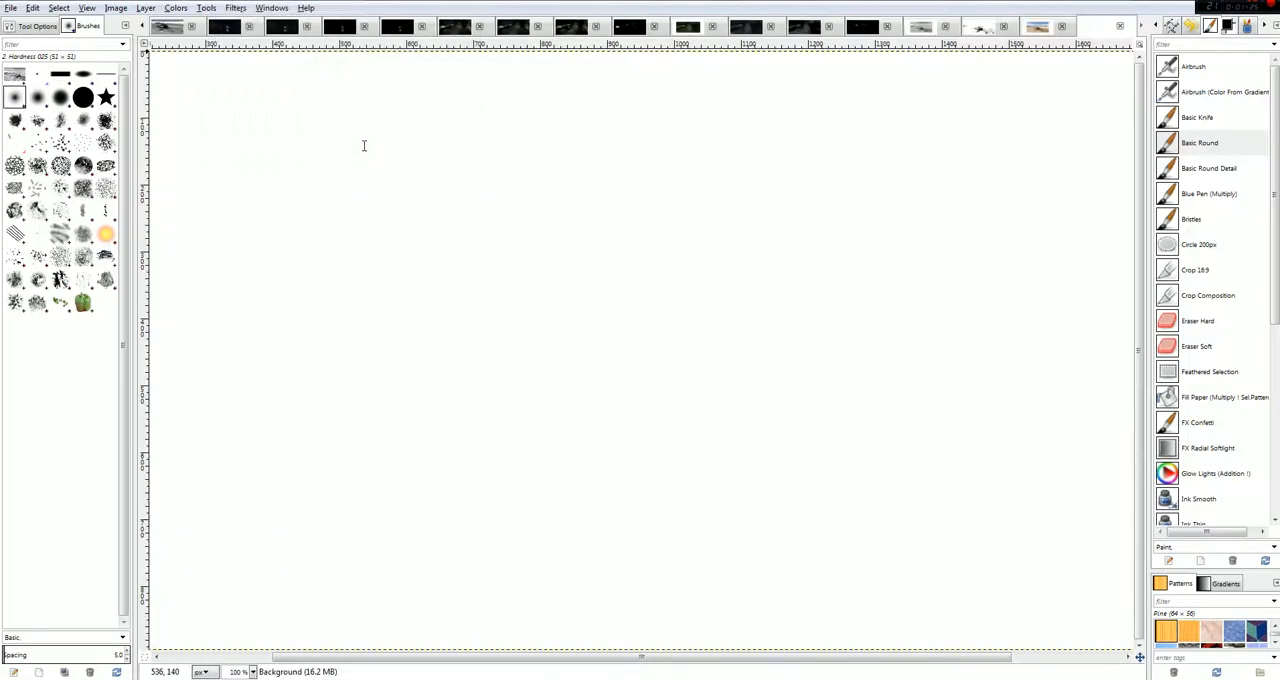
{"action": "left_click", "coordinate": [150, 679]}
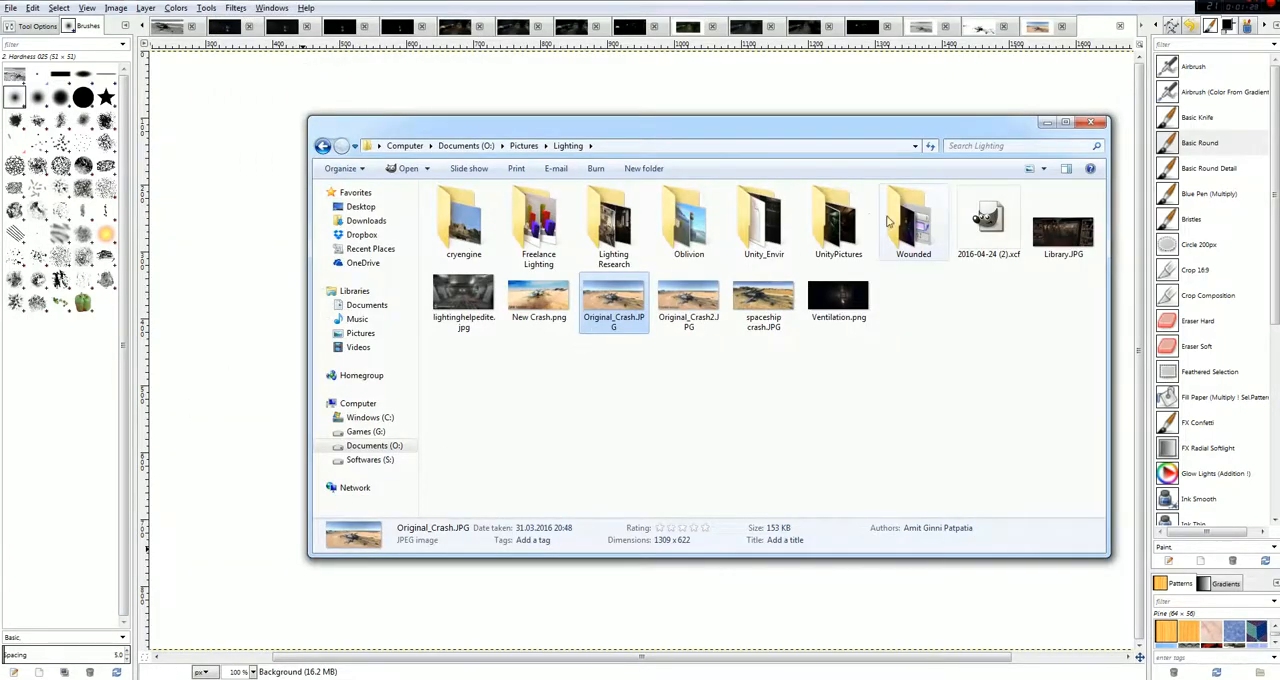
{"action": "double_click", "coordinate": [838, 217]}
{"action": "left_click_drag", "start_coordinate": [455, 210], "coordinate": [211, 211]}
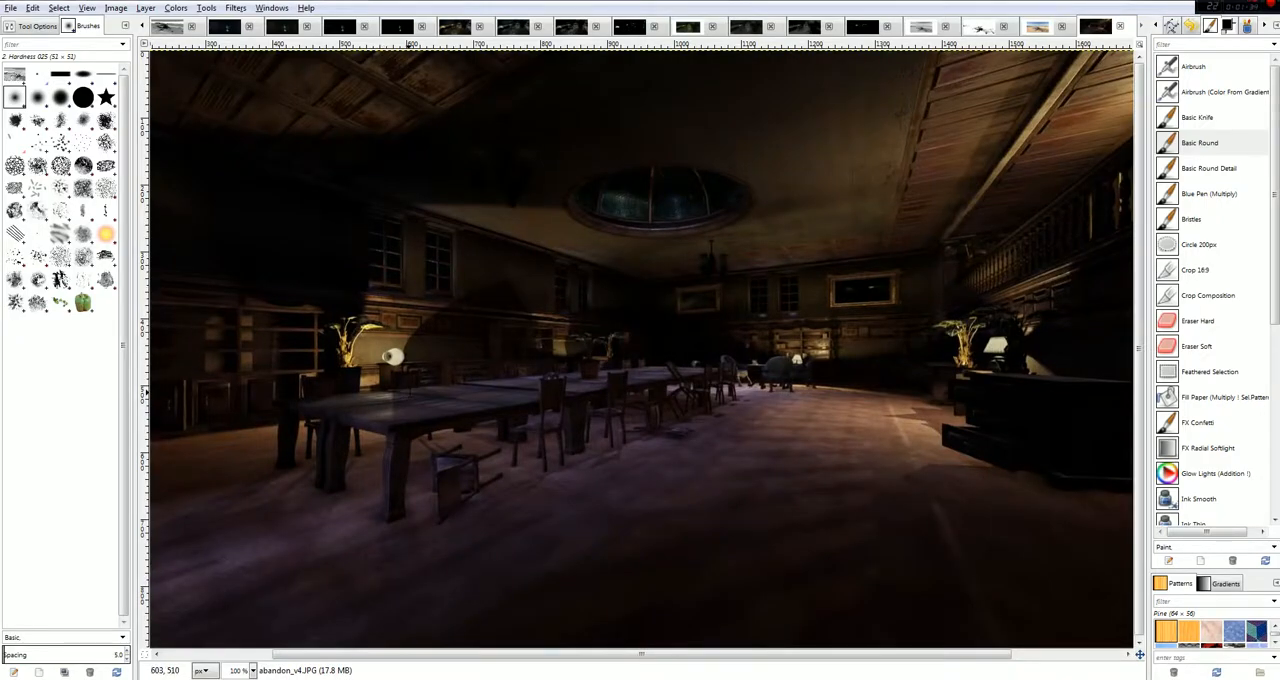
Go back through the open images to the grayscale version of the abandon_v4 room.
{"action": "left_click", "coordinate": [142, 28]}
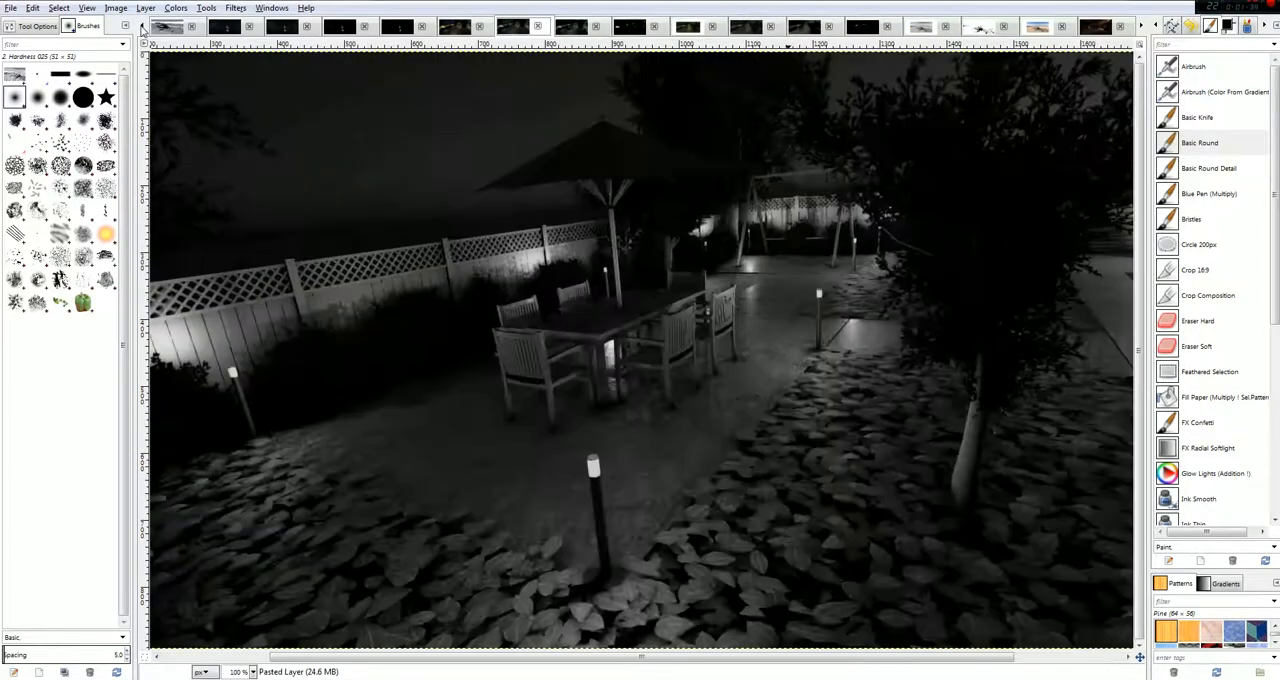
{"action": "left_click", "coordinate": [142, 28]}
{"action": "left_click", "coordinate": [142, 28]}
{"action": "left_click", "coordinate": [142, 28]}
{"action": "left_click", "coordinate": [142, 28]}
{"action": "left_click", "coordinate": [142, 28]}
{"action": "left_click", "coordinate": [142, 28]}
{"action": "left_click", "coordinate": [142, 28]}
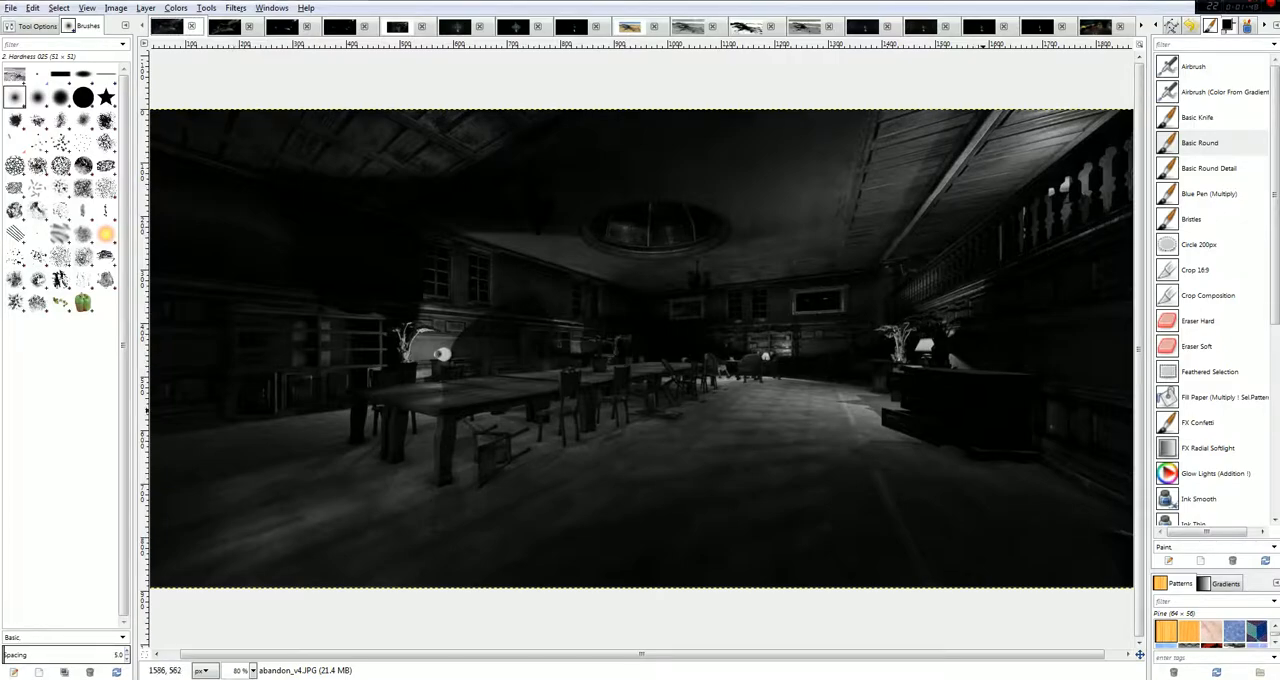
Choose the Basic Round paint preset with the Hardness 025 brush and set the brush size to 32.42.
{"action": "left_click", "coordinate": [1193, 66]}
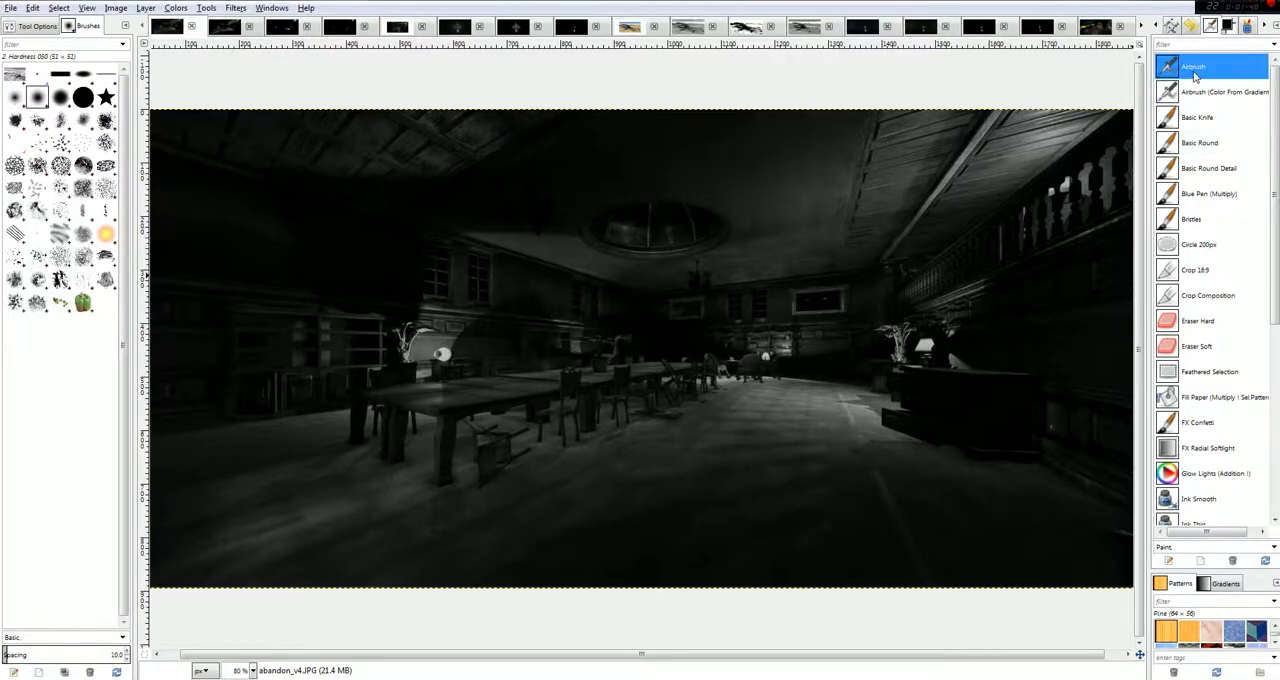
{"action": "left_click", "coordinate": [14, 97]}
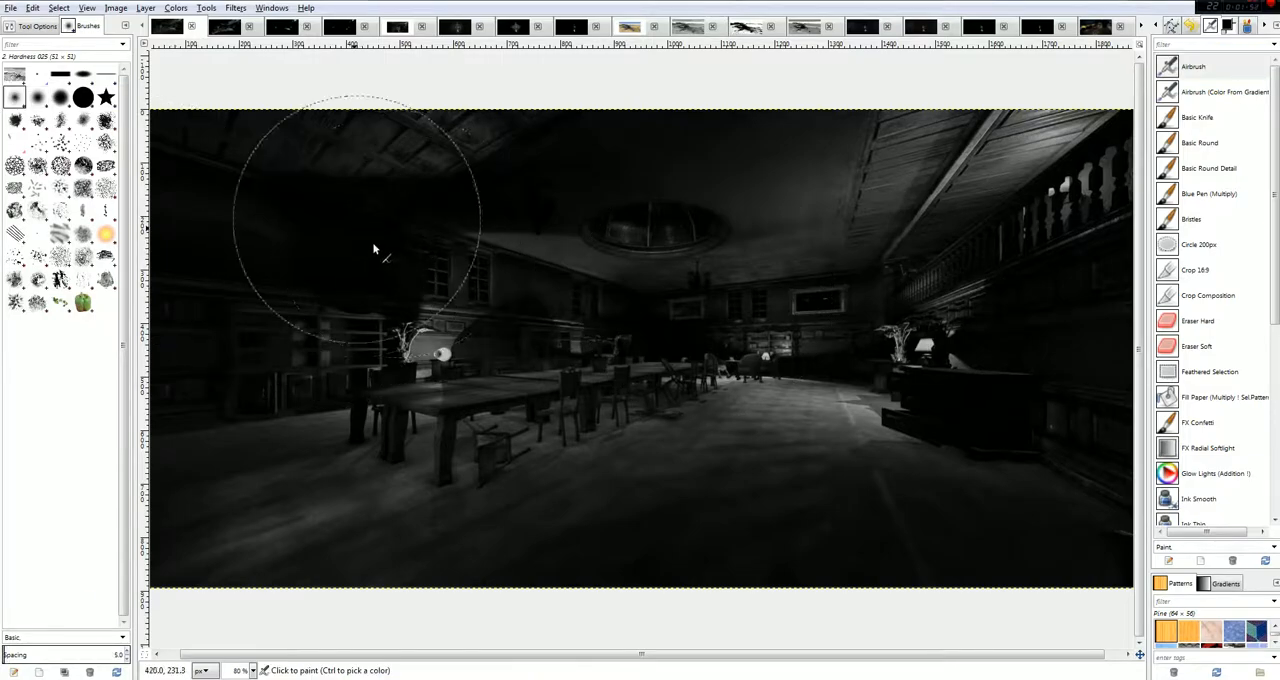
{"action": "left_click", "coordinate": [1196, 119]}
{"action": "left_click", "coordinate": [1200, 143]}
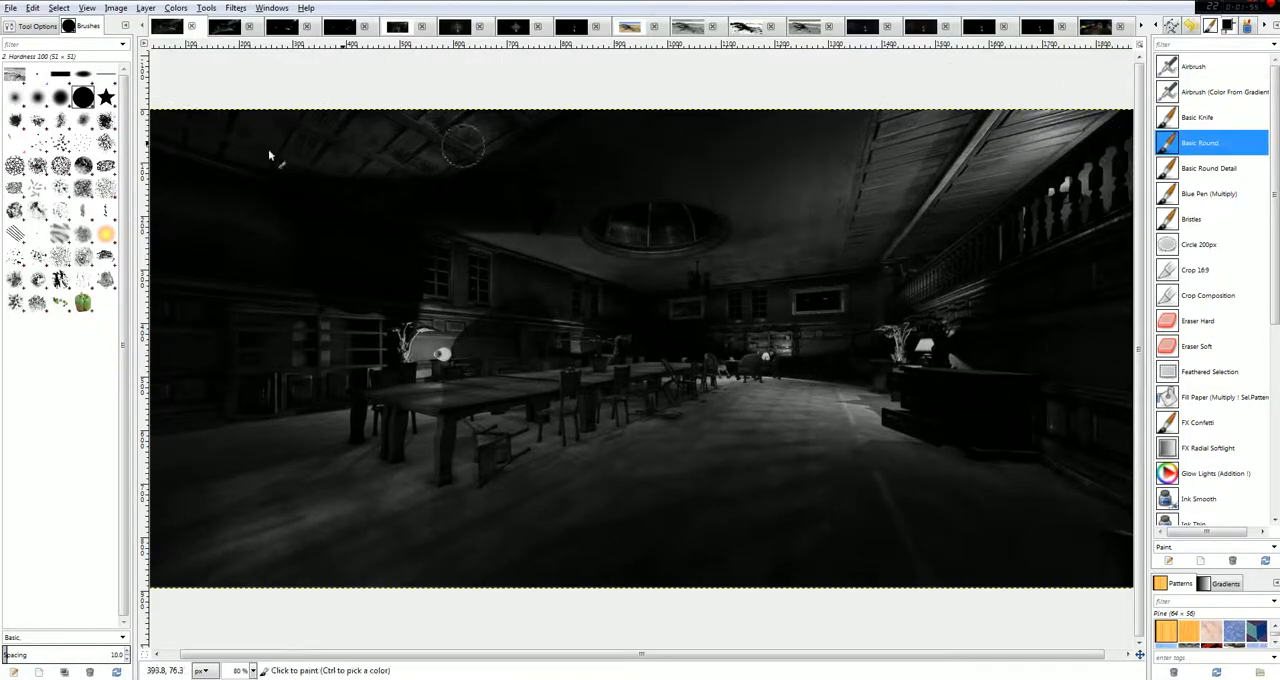
{"action": "left_click", "coordinate": [20, 103]}
{"action": "left_click", "coordinate": [33, 27]}
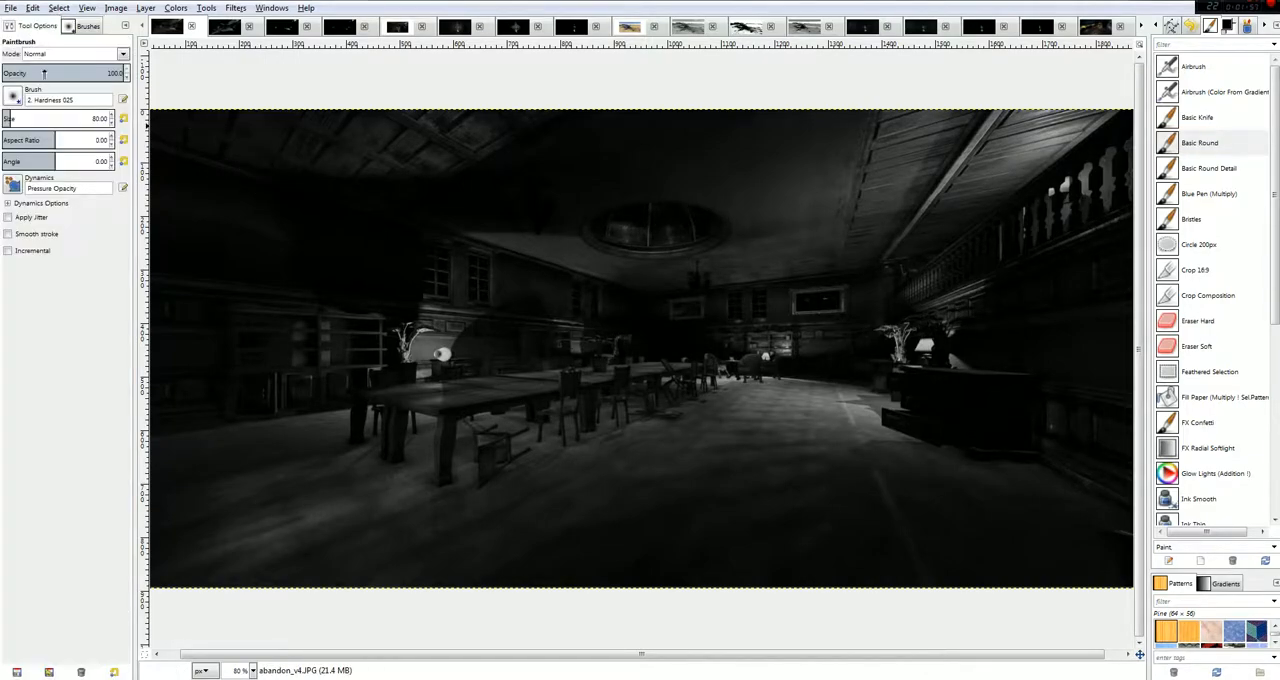
{"action": "left_click", "coordinate": [6, 118]}
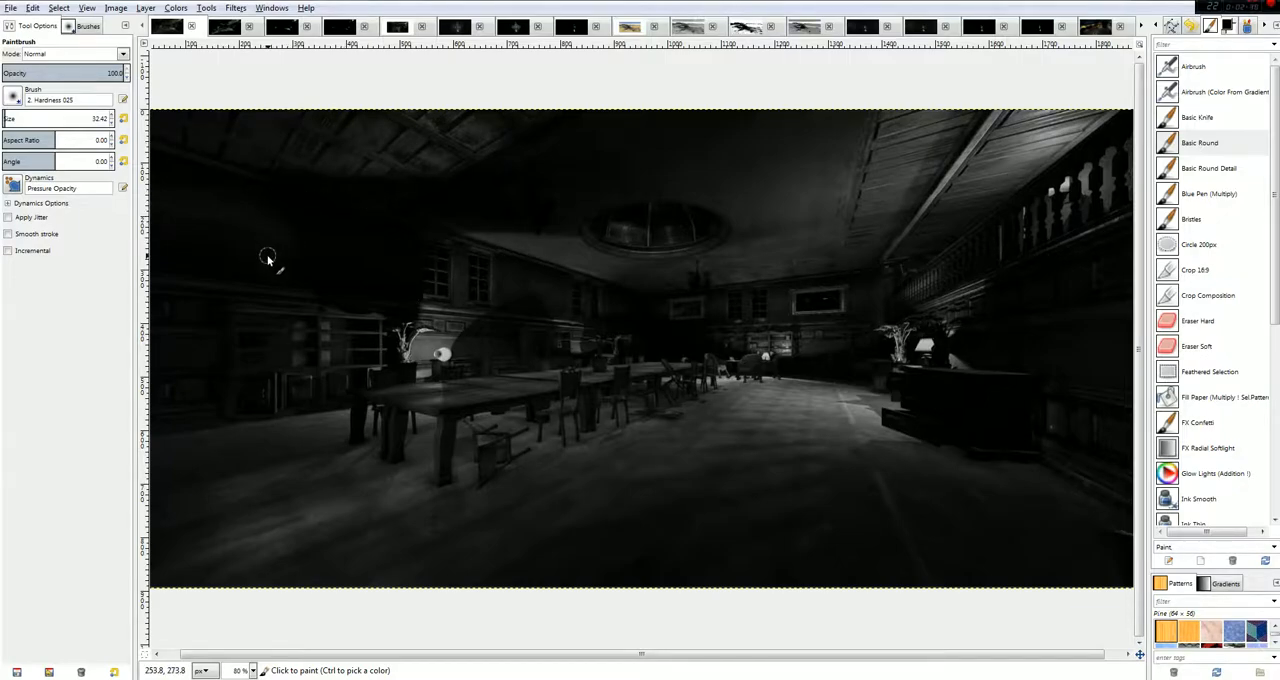
{"action": "left_click", "coordinate": [85, 30]}
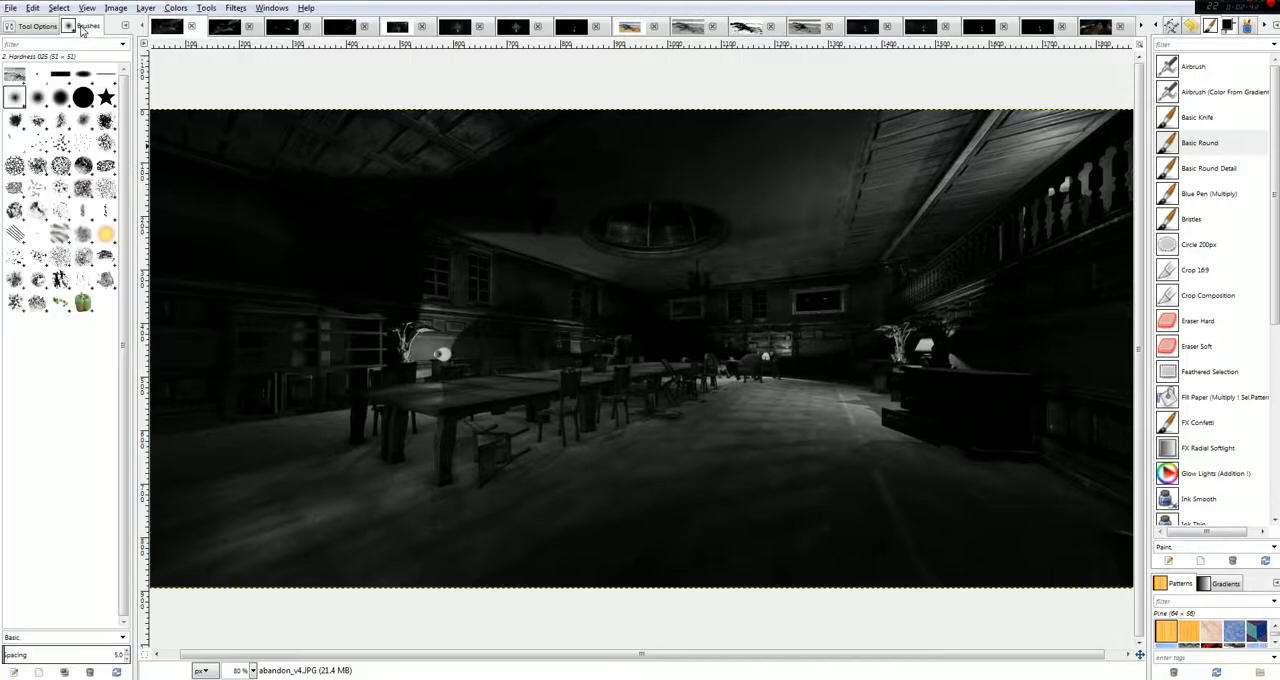
{"action": "left_click", "coordinate": [38, 26]}
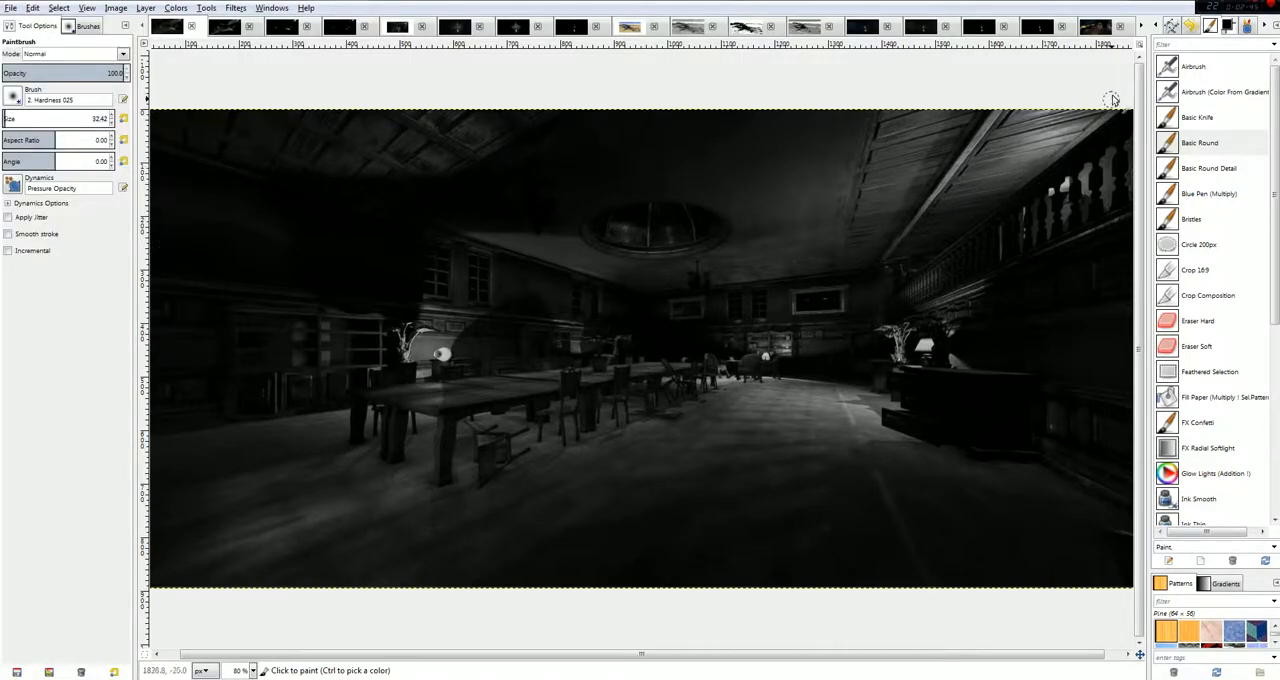
{"action": "left_click", "coordinate": [72, 29]}
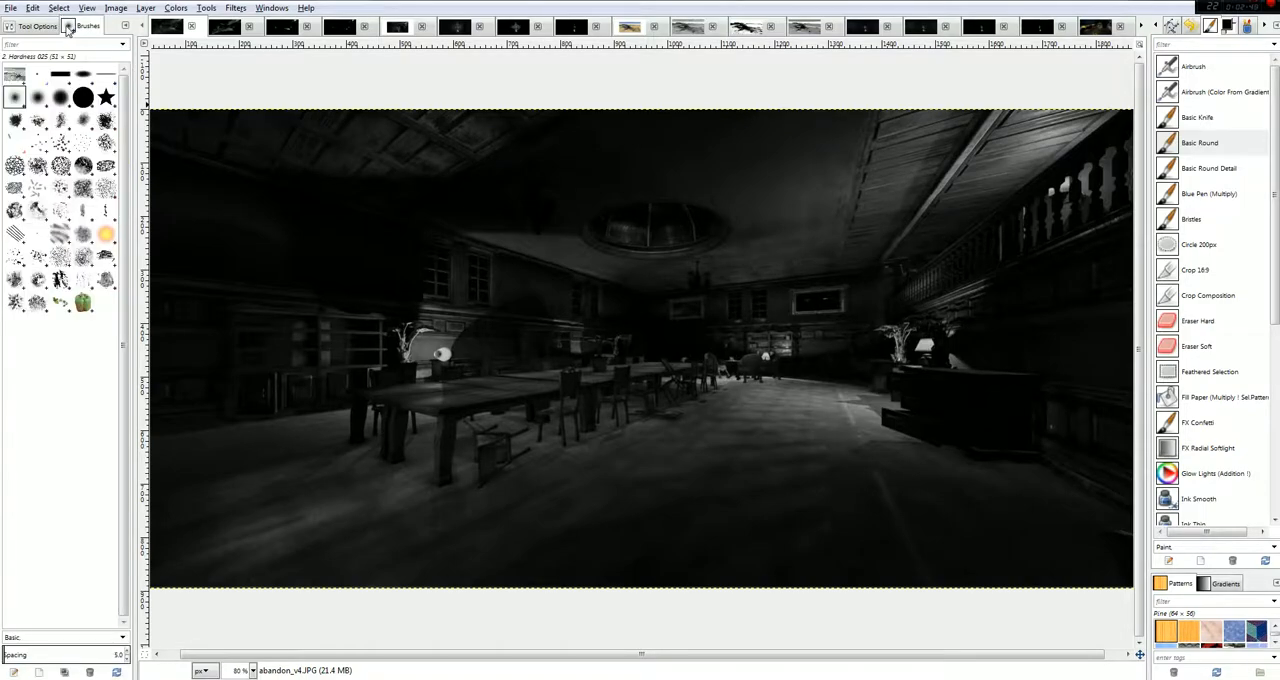
{"action": "left_click", "coordinate": [41, 29]}
Try a near-white fafafa brush stroke on the dark wall left of the windows and undo it.
{"action": "left_click", "coordinate": [1192, 28]}
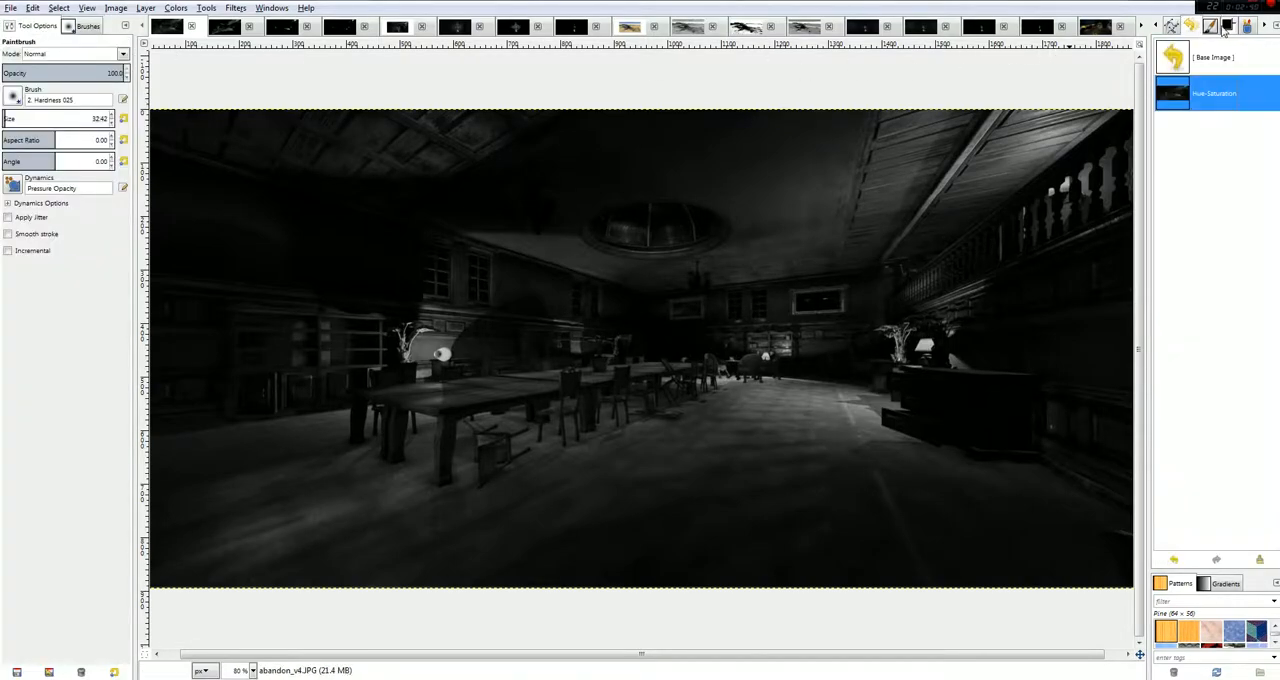
{"action": "left_click", "coordinate": [1228, 28]}
{"action": "left_click_drag", "start_coordinate": [1232, 515], "coordinate": [1251, 531]}
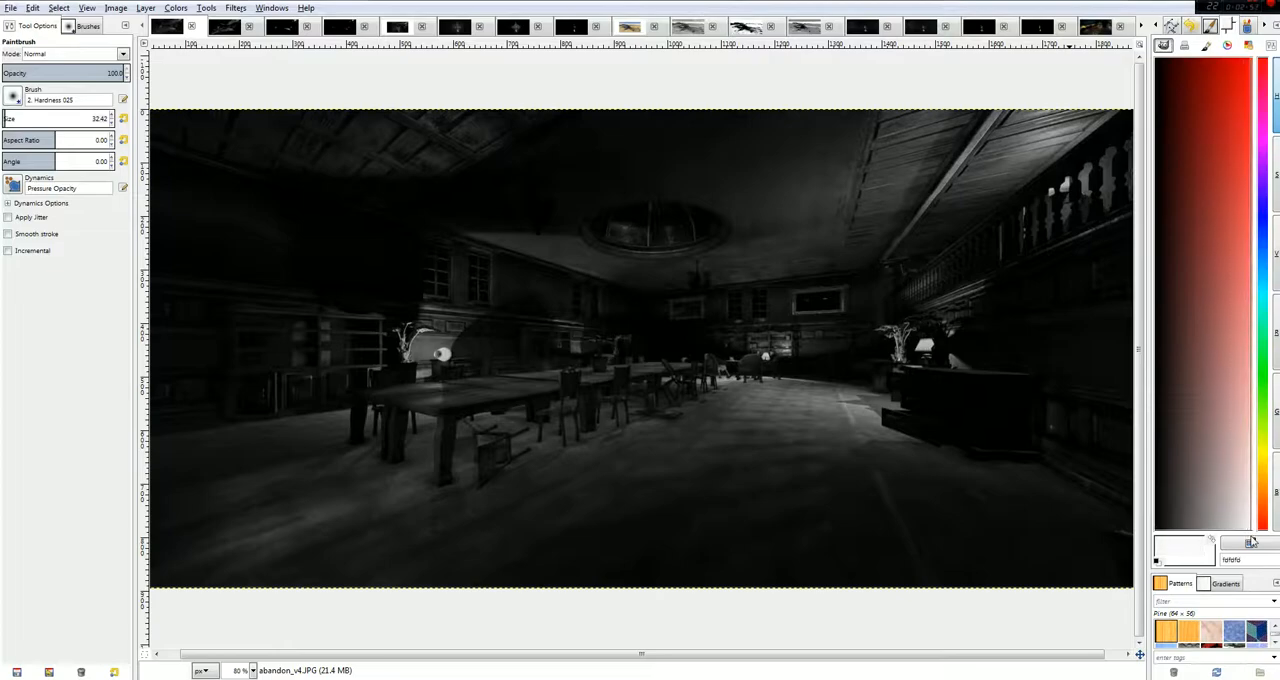
{"action": "mouse_move", "coordinate": [411, 270]}
{"action": "left_mouse_down"}
{"action": "mouse_move", "coordinate": [400, 293]}
{"action": "mouse_move", "coordinate": [395, 232]}
{"action": "left_mouse_up"}
{"action": "key", "text": "ctrl+z"}
Try a stroke beside the left windows in sampled dark grey 262626 at 39.6 opacity and undo it.
{"action": "left_click", "coordinate": [429, 297], "text": "ctrl"}
{"action": "left_click_drag", "start_coordinate": [56, 72], "coordinate": [20, 72]}
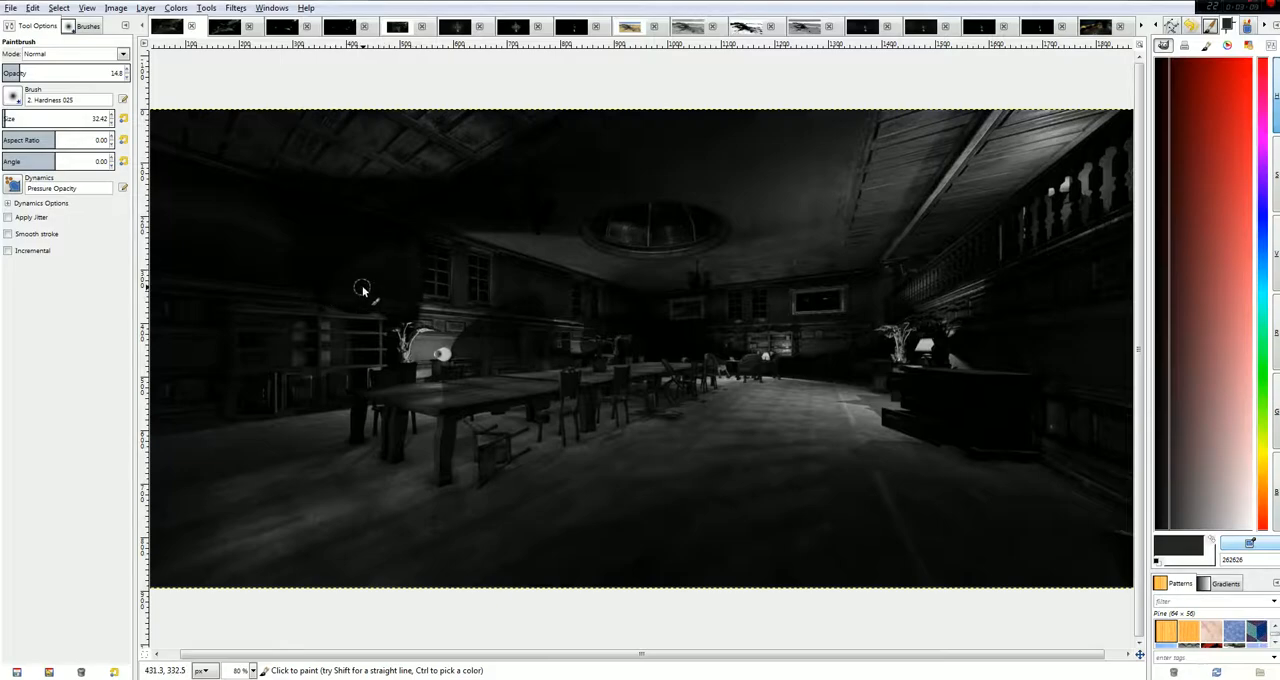
{"action": "left_click_drag", "start_coordinate": [50, 74], "coordinate": [50, 74]}
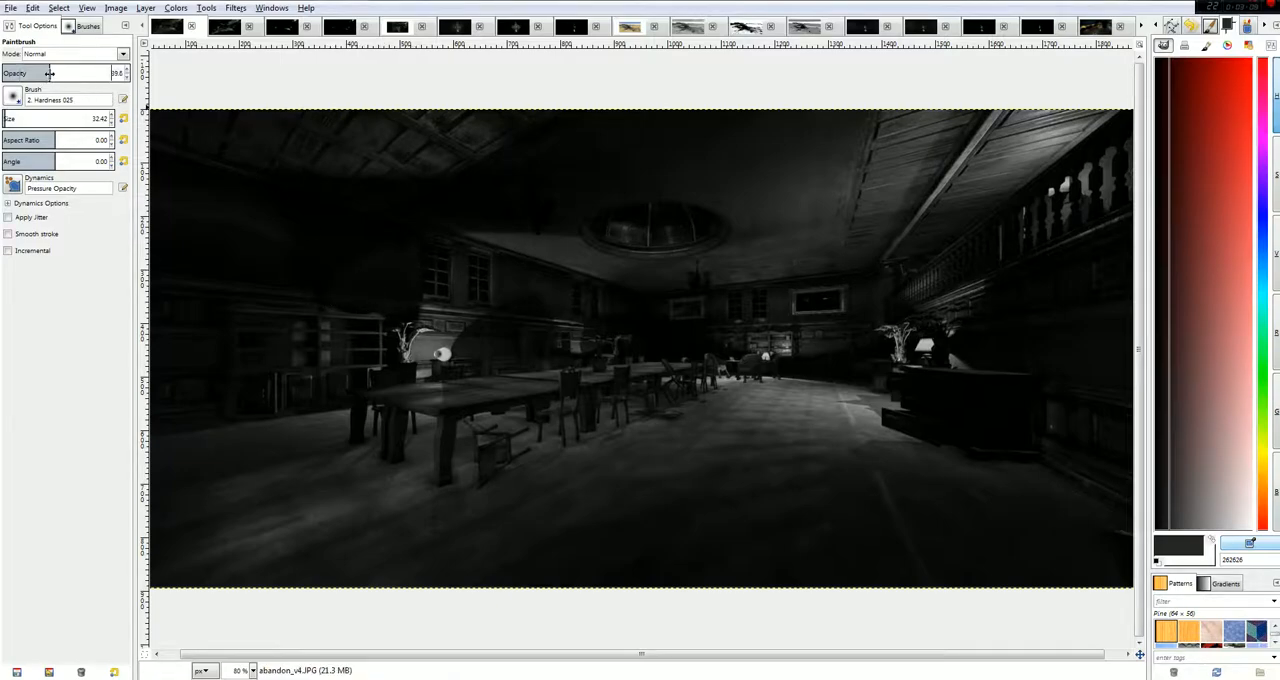
{"action": "mouse_move", "coordinate": [410, 280]}
{"action": "left_mouse_down"}
{"action": "mouse_move", "coordinate": [357, 268]}
{"action": "mouse_move", "coordinate": [386, 251]}
{"action": "mouse_move", "coordinate": [418, 262]}
{"action": "left_mouse_up"}
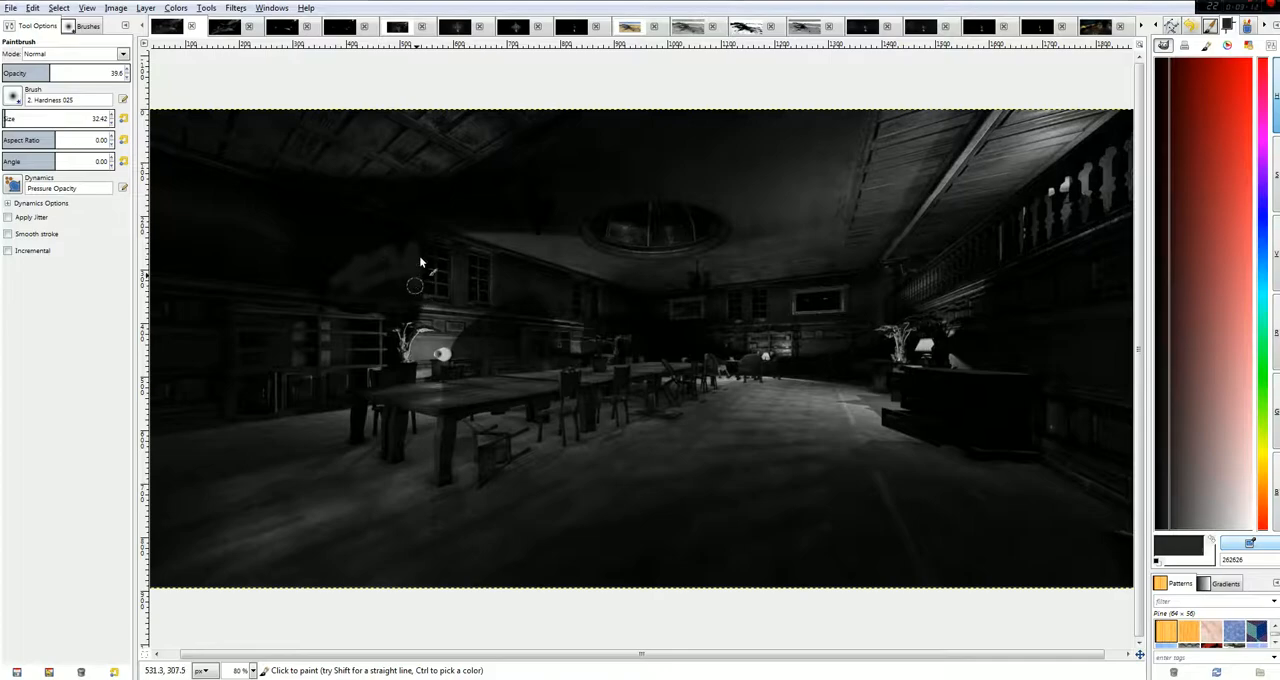
{"action": "key", "text": "ctrl+z"}
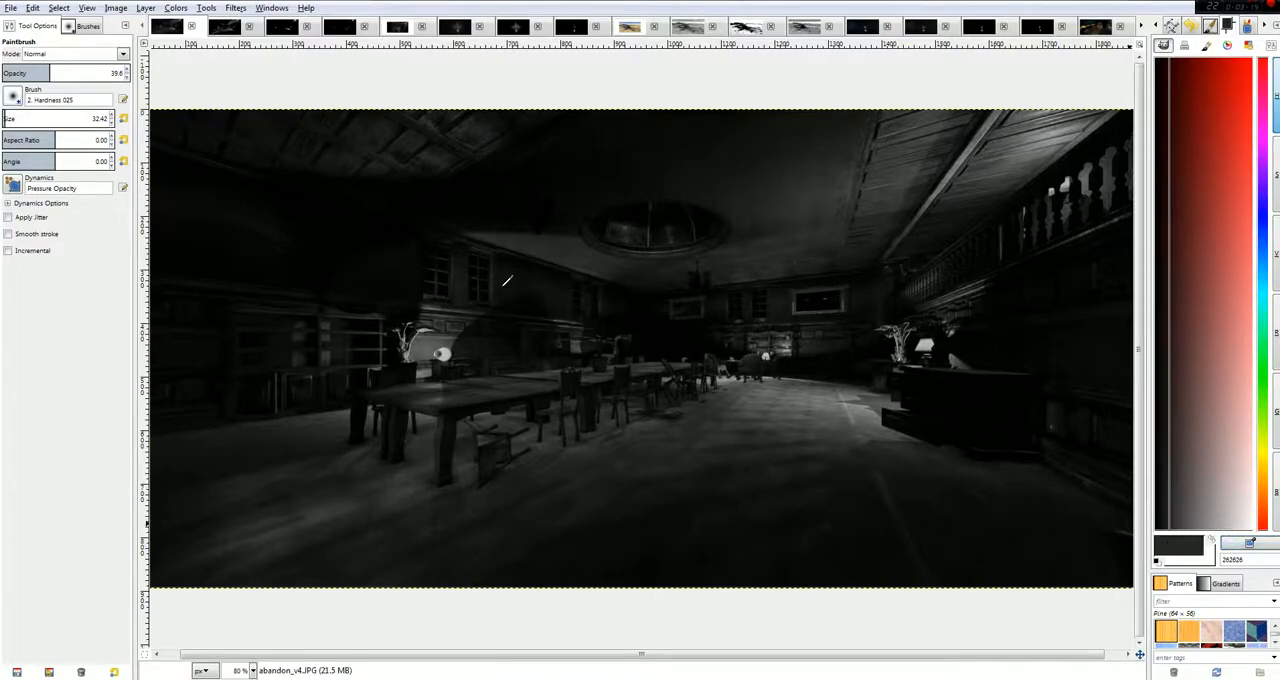
{"action": "left_click", "coordinate": [500, 282], "text": "ctrl"}
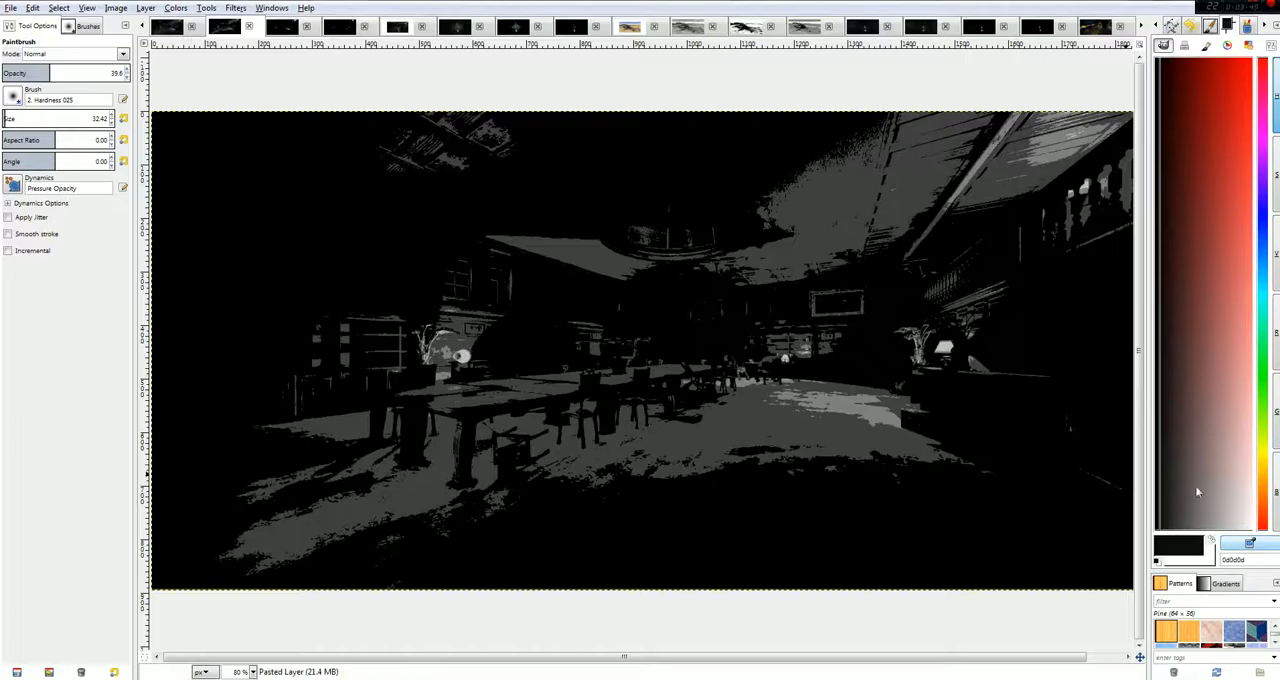
Paint white over the left and right lamps in the posterized room image at 100 opacity.
{"action": "key", "text": "x"}
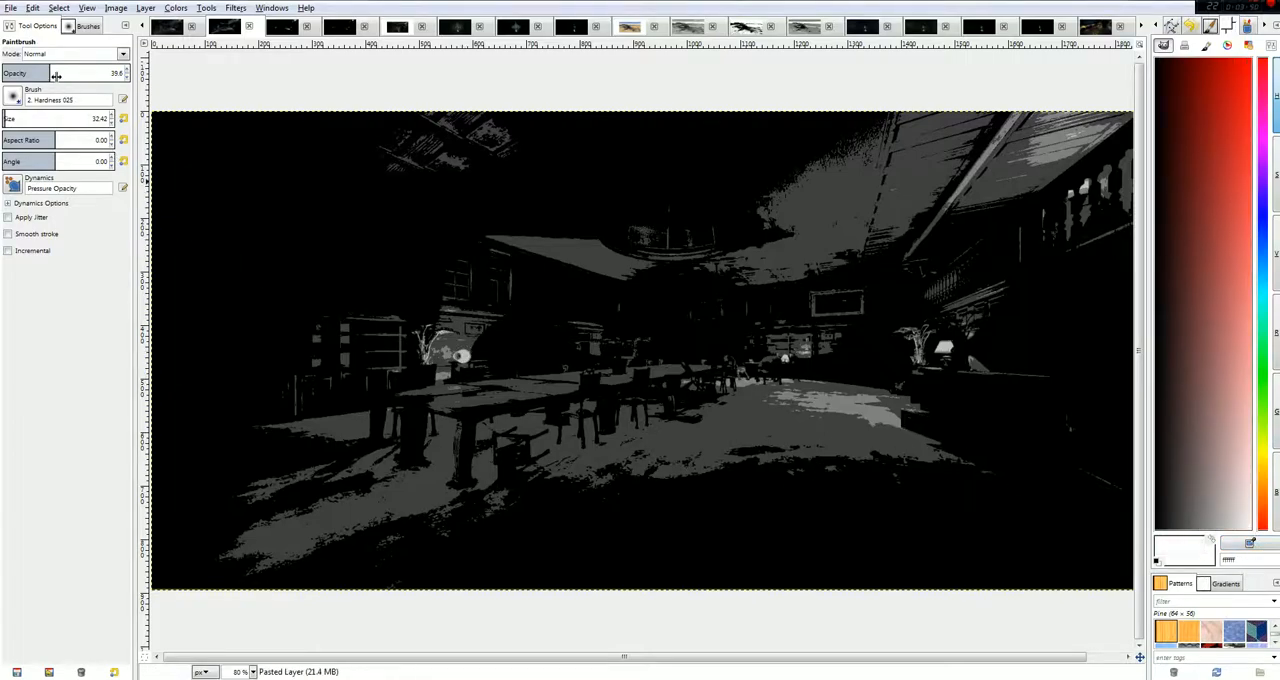
{"action": "left_click_drag", "start_coordinate": [53, 73], "coordinate": [134, 73]}
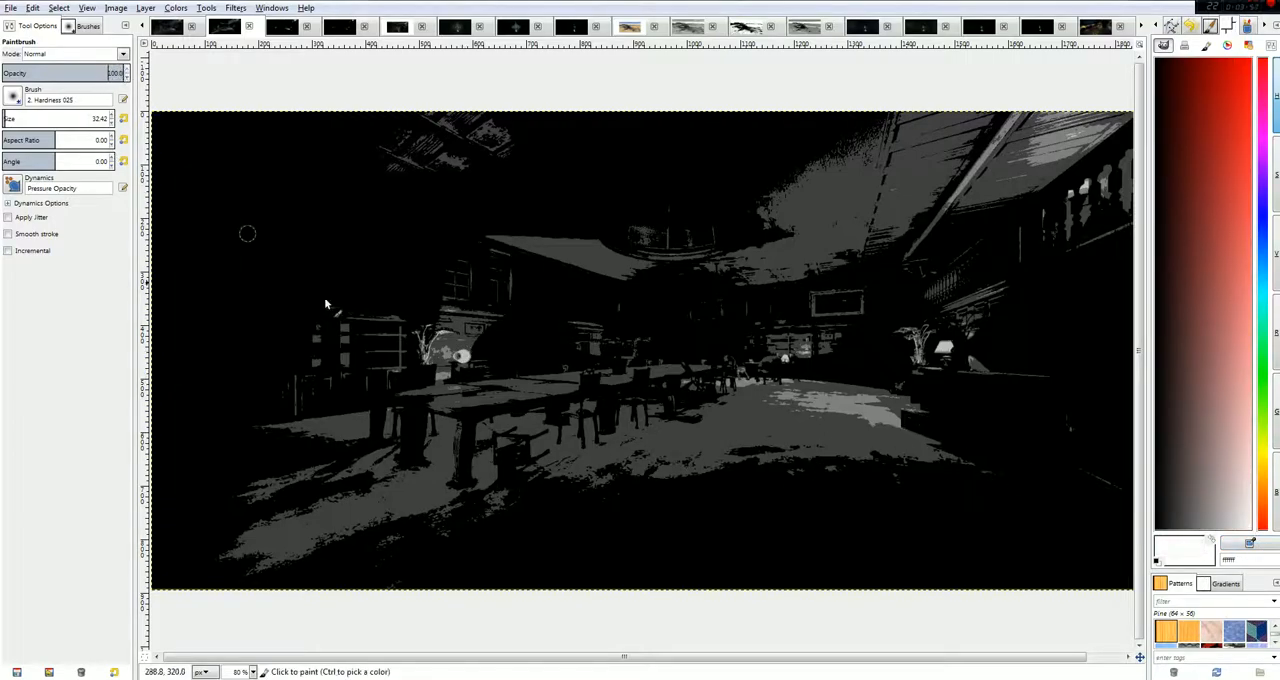
{"action": "left_click", "coordinate": [463, 357]}
{"action": "left_click", "coordinate": [463, 357]}
{"action": "left_click", "coordinate": [944, 350]}
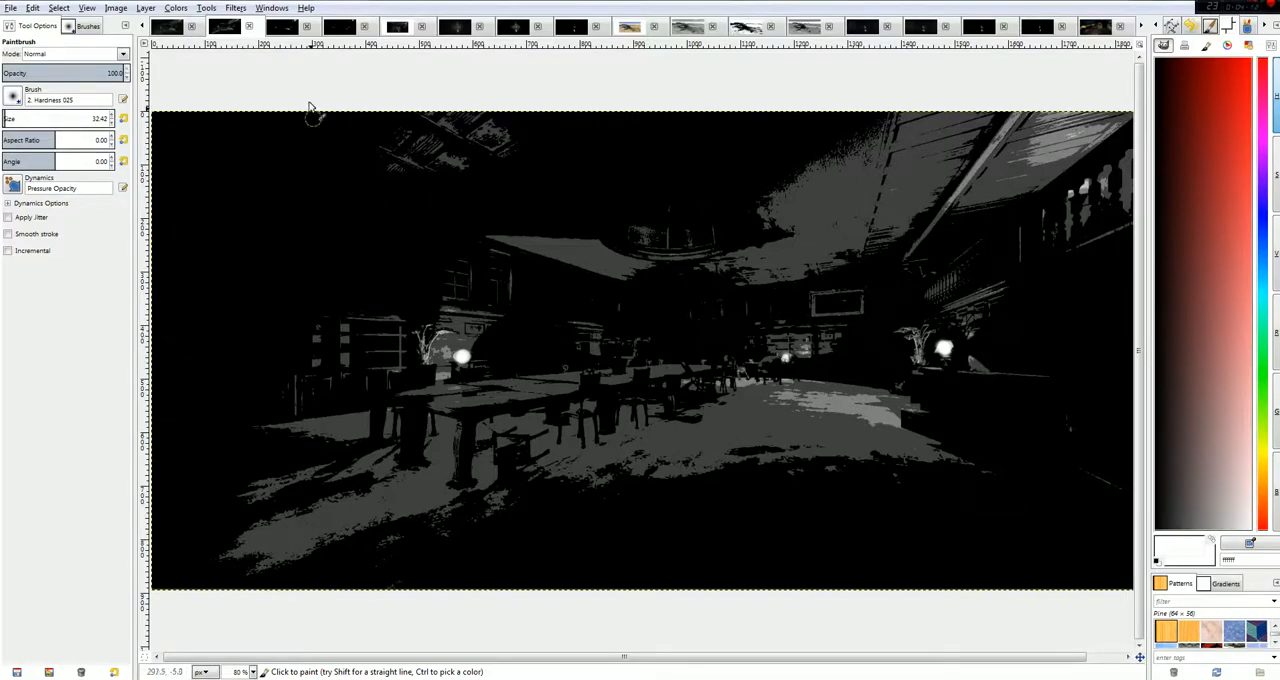
Examine the black-and-white room versions, Haunted_Final_v2.JPG, the Ventilation.png versions, and the colour and grayscale versions of 2016-05-19.png.
{"action": "left_click", "coordinate": [284, 27]}
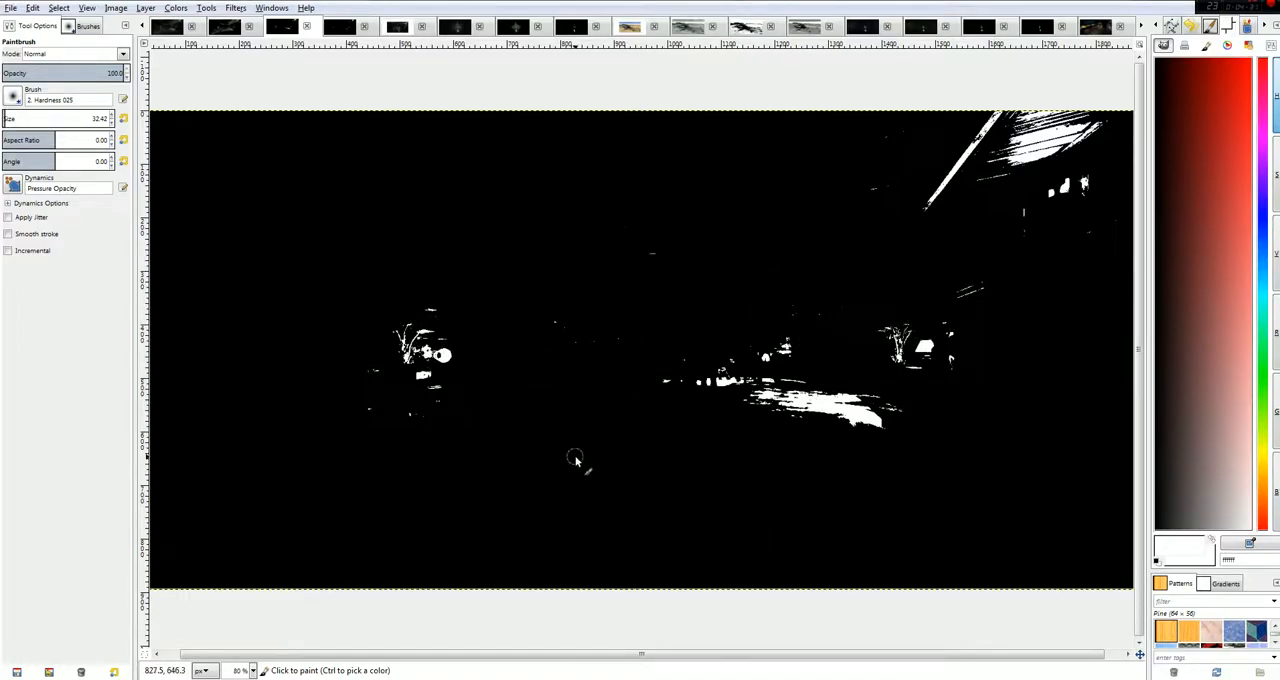
{"action": "left_click", "coordinate": [338, 30]}
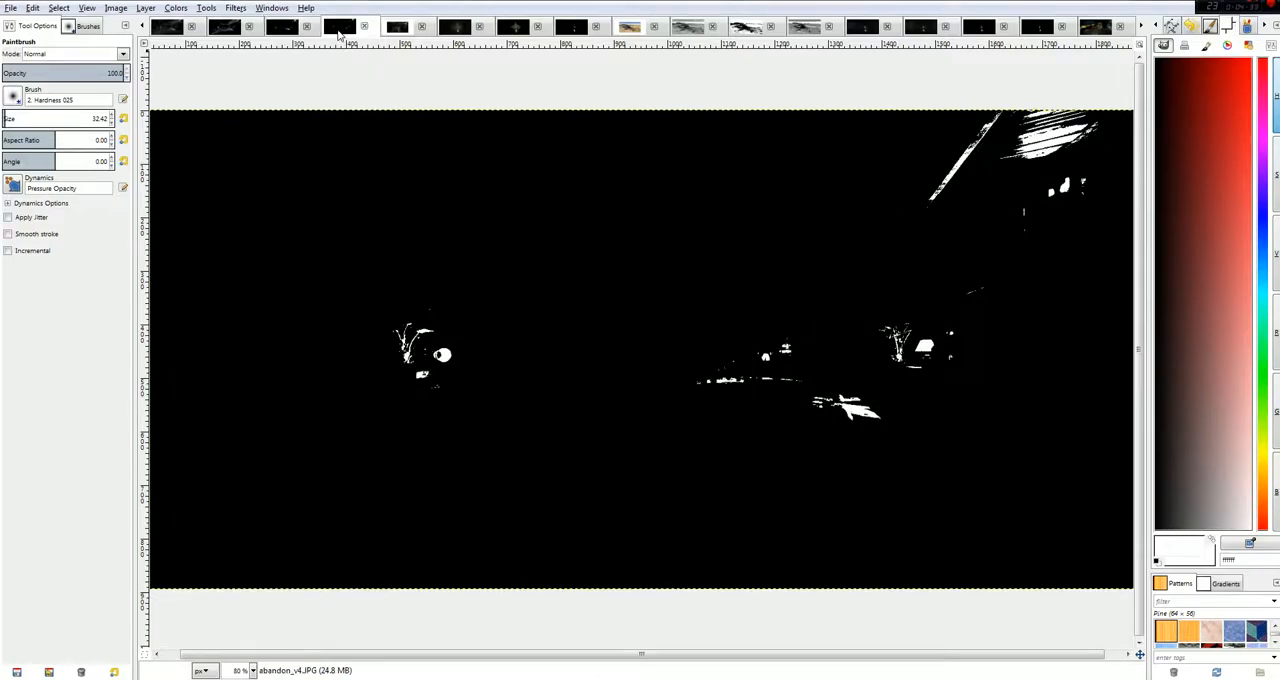
{"action": "left_click", "coordinate": [398, 28]}
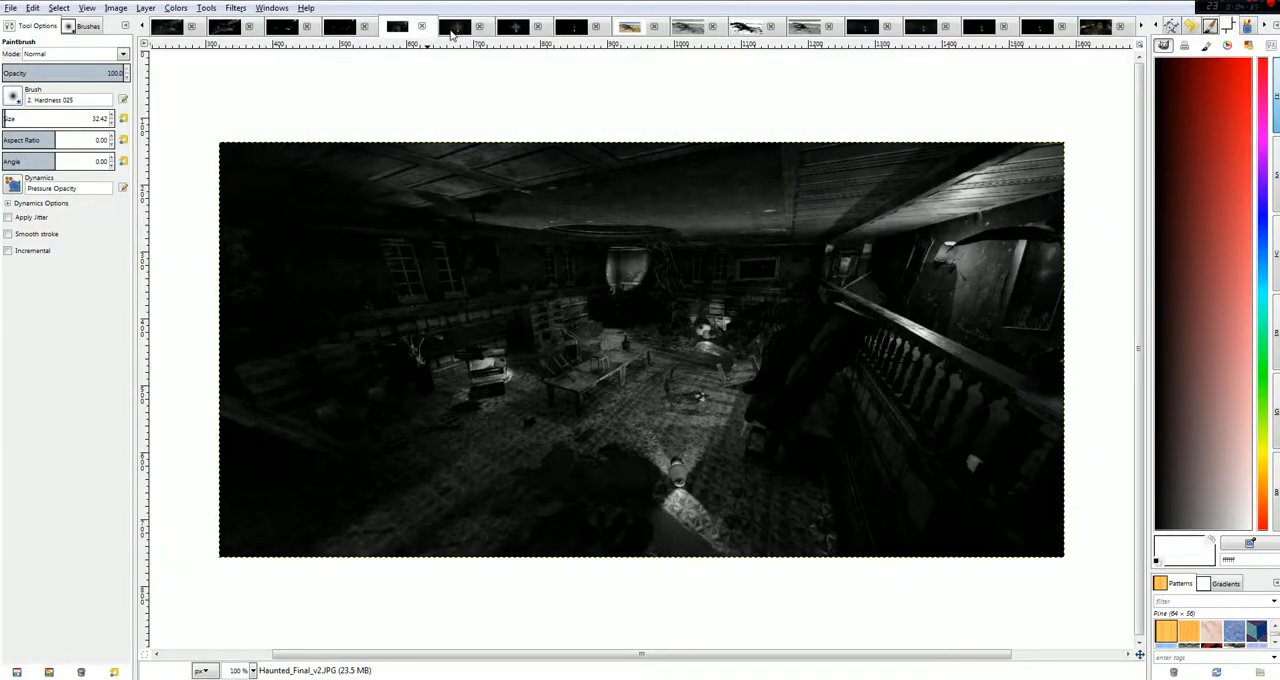
{"action": "left_click", "coordinate": [452, 28]}
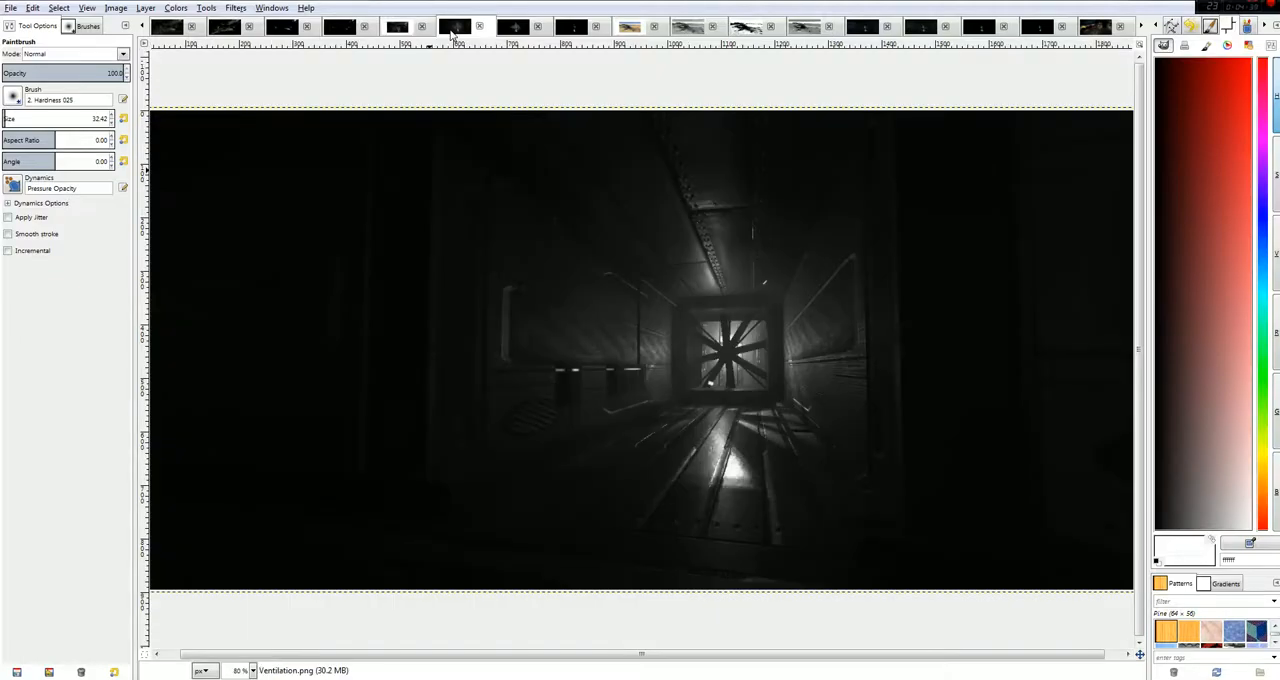
{"action": "left_click", "coordinate": [514, 33]}
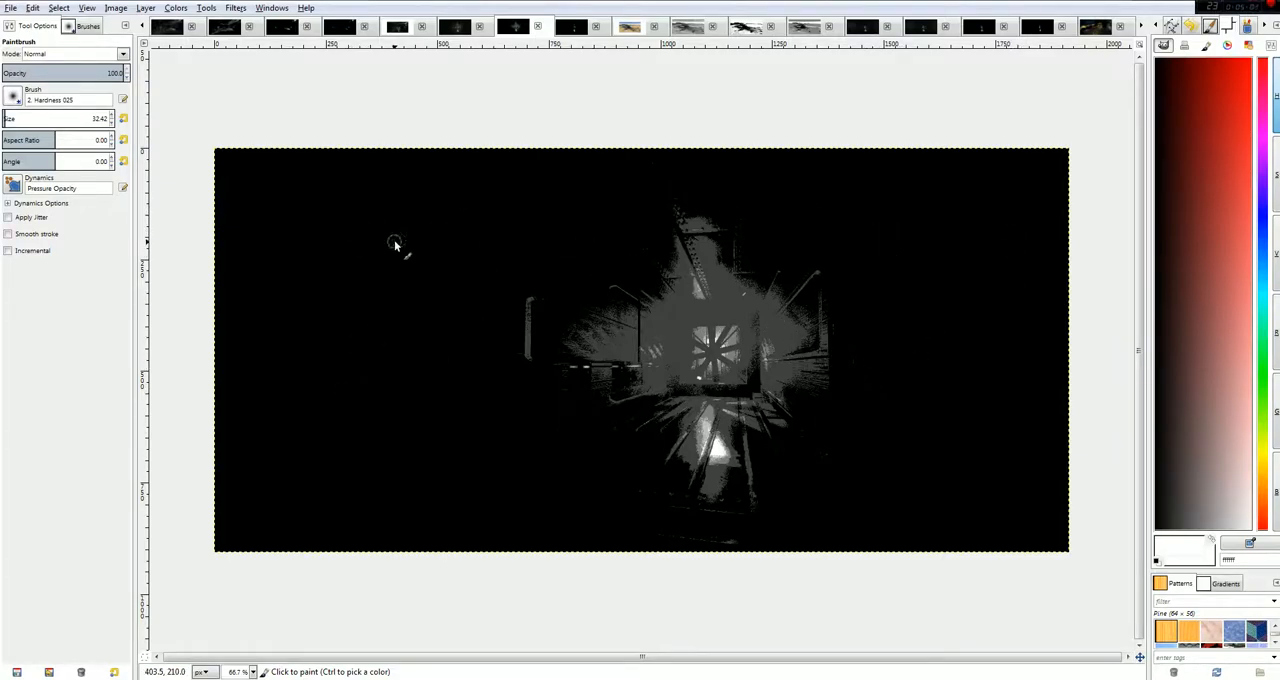
{"action": "left_click", "coordinate": [884, 33]}
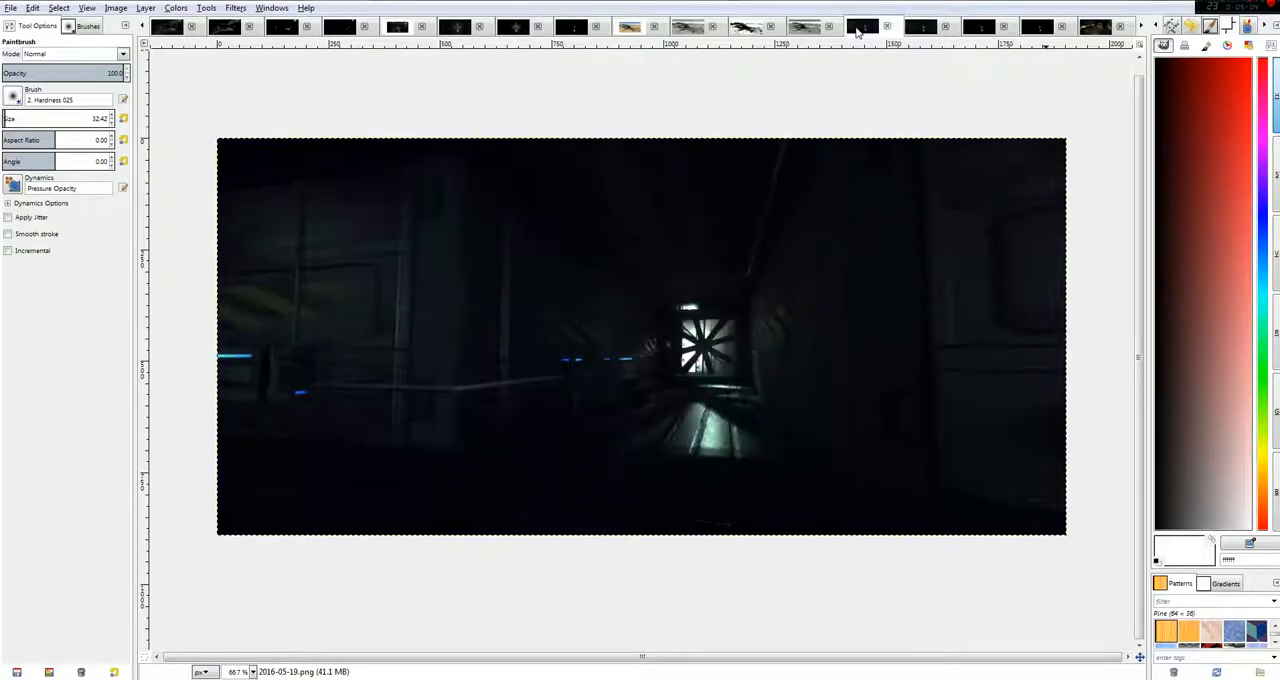
{"action": "left_click", "coordinate": [926, 37]}
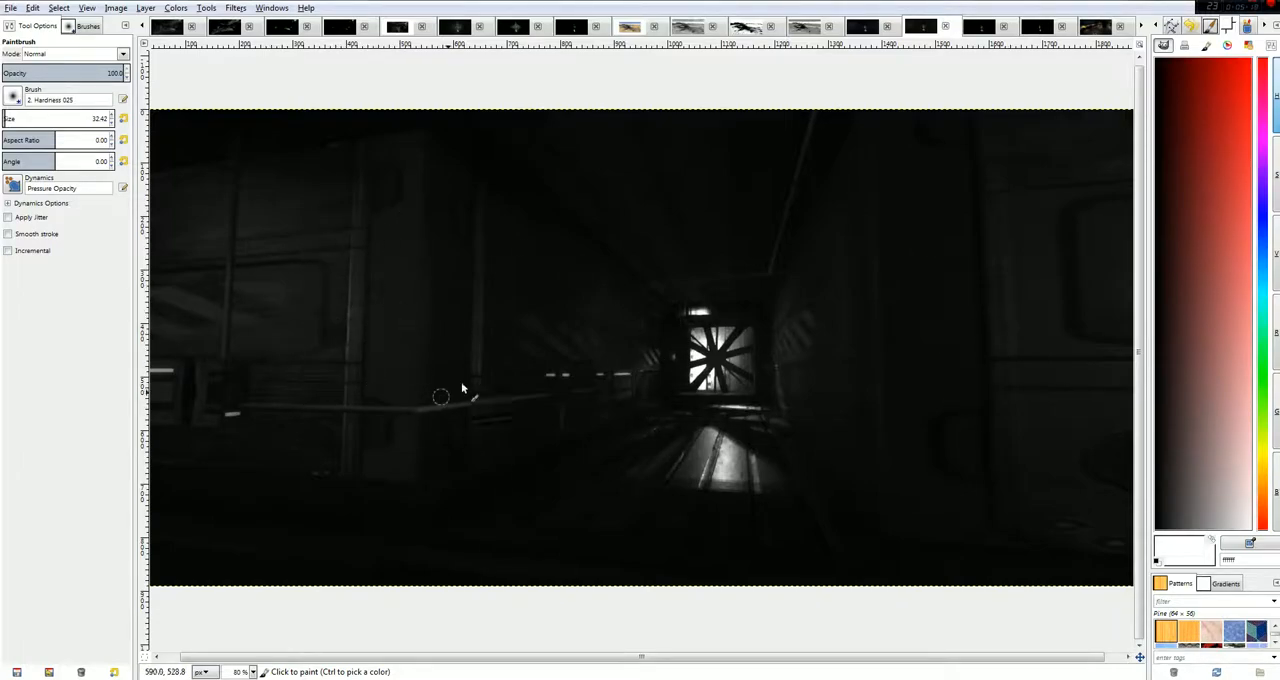
Compare the grayscale, posterized and black-and-white Ventilation.png versions with the colour, grayscale and posterized versions of 2016-05-19.png.
{"action": "left_click", "coordinate": [398, 27]}
{"action": "left_click", "coordinate": [455, 28]}
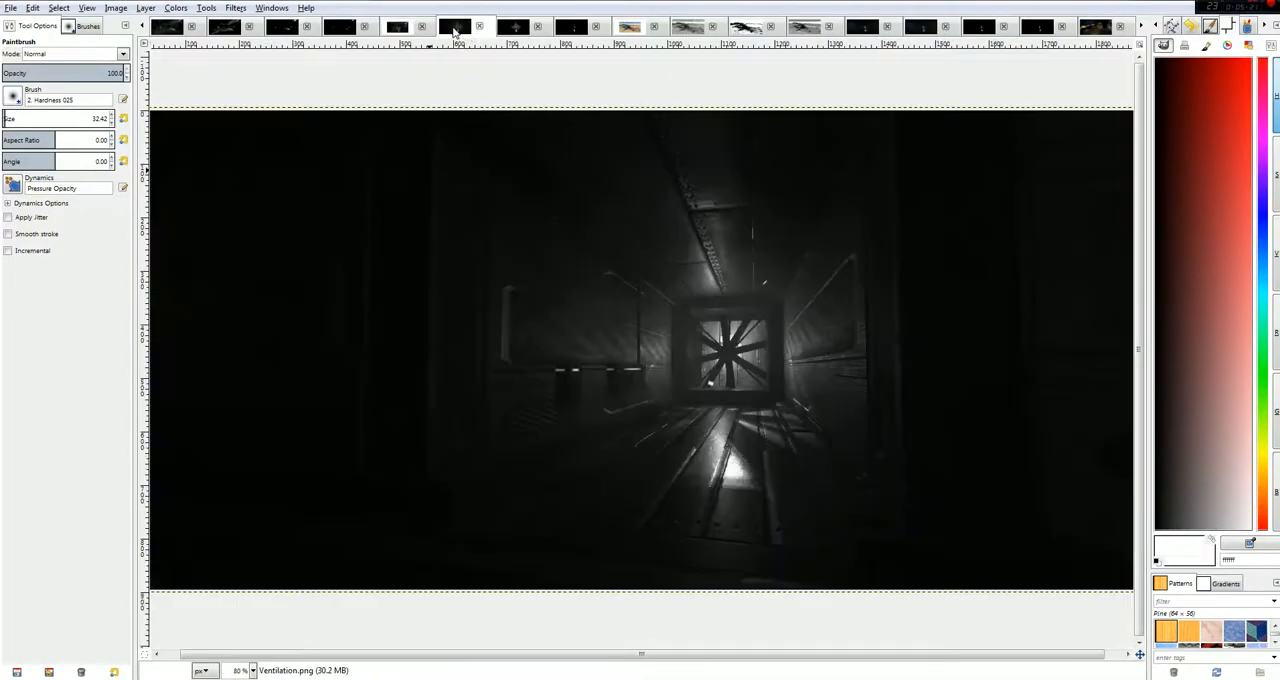
{"action": "left_click", "coordinate": [513, 27]}
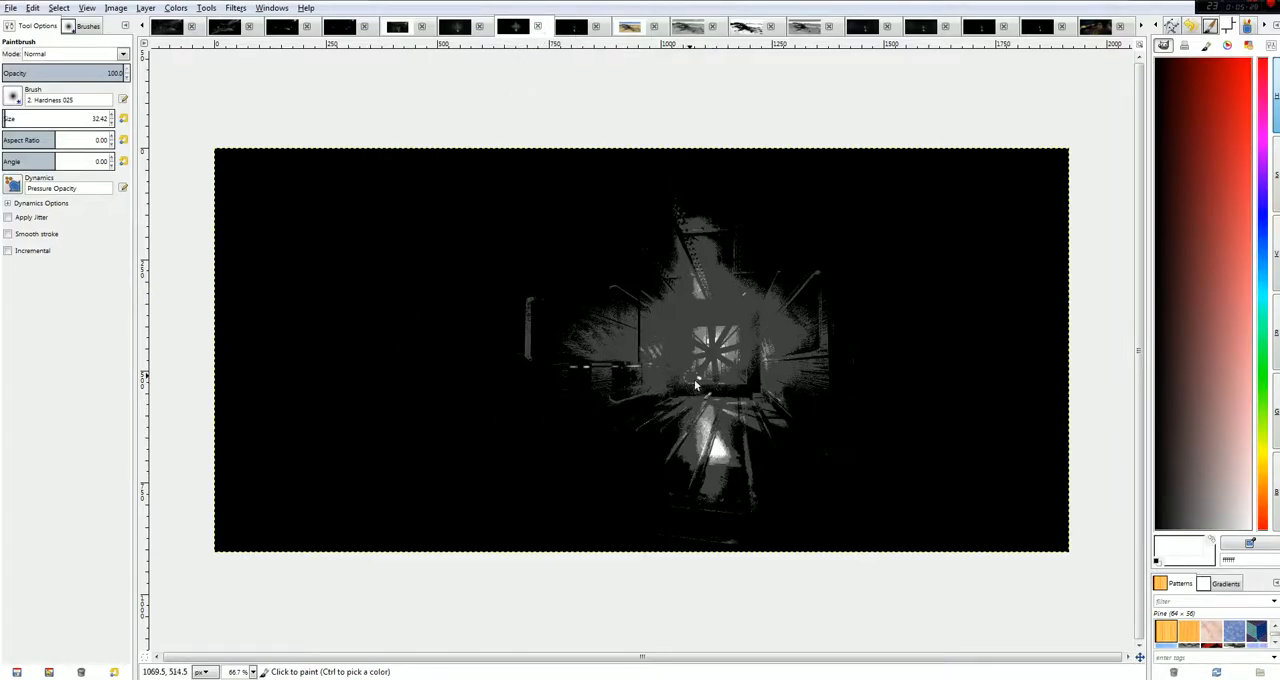
{"action": "left_click", "coordinate": [567, 27]}
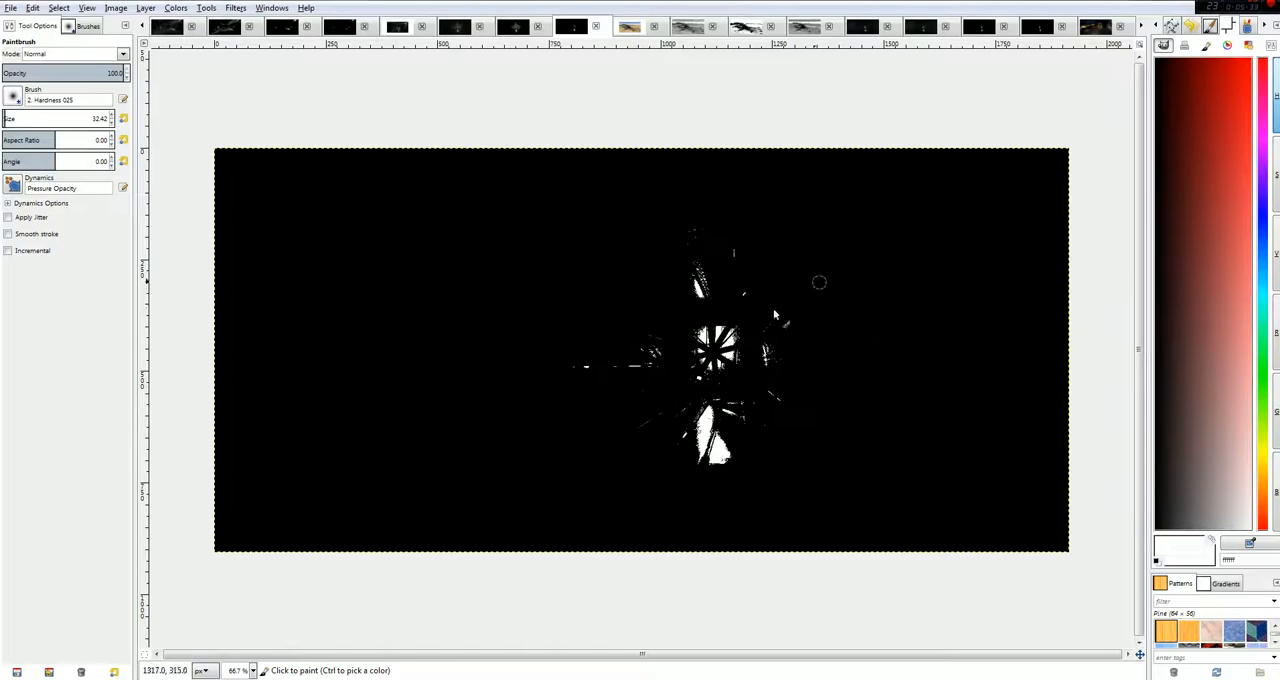
{"action": "left_click", "coordinate": [868, 28]}
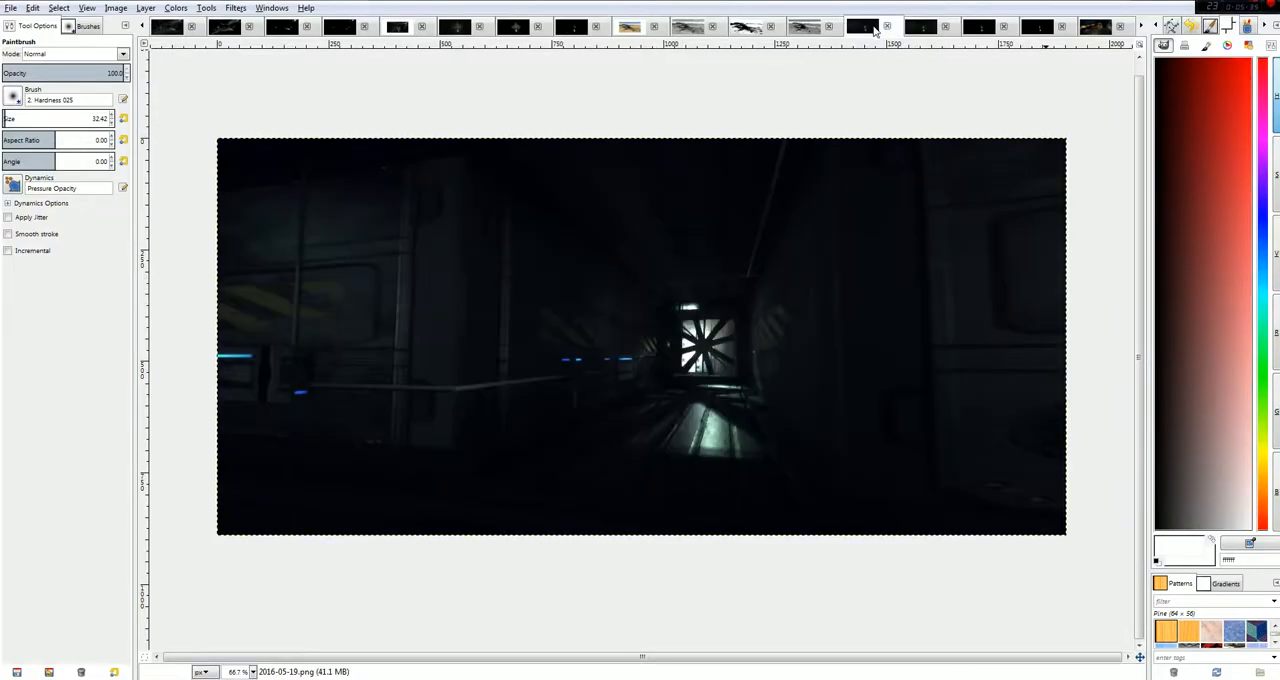
{"action": "left_click", "coordinate": [920, 28]}
{"action": "left_click", "coordinate": [980, 28]}
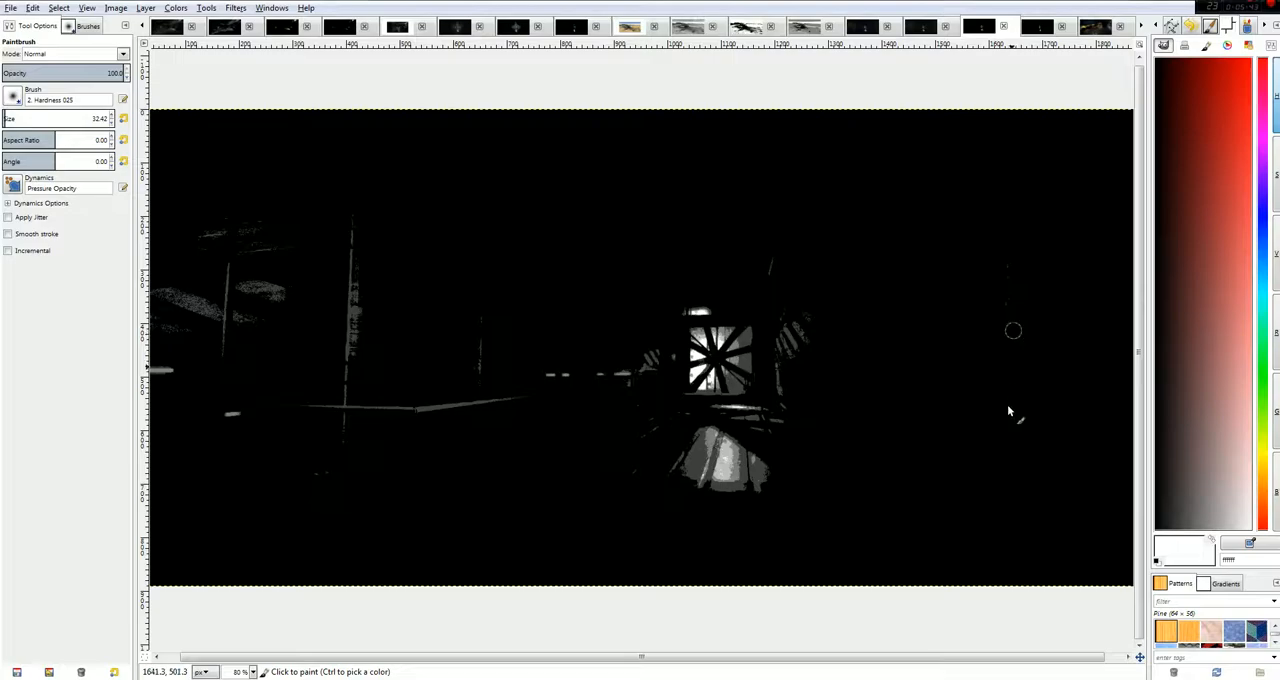
Compare the posterized and black-and-white Ventilation.png versions with the posterized and black-and-white versions of 2016-05-19.png.
{"action": "left_click", "coordinate": [513, 28]}
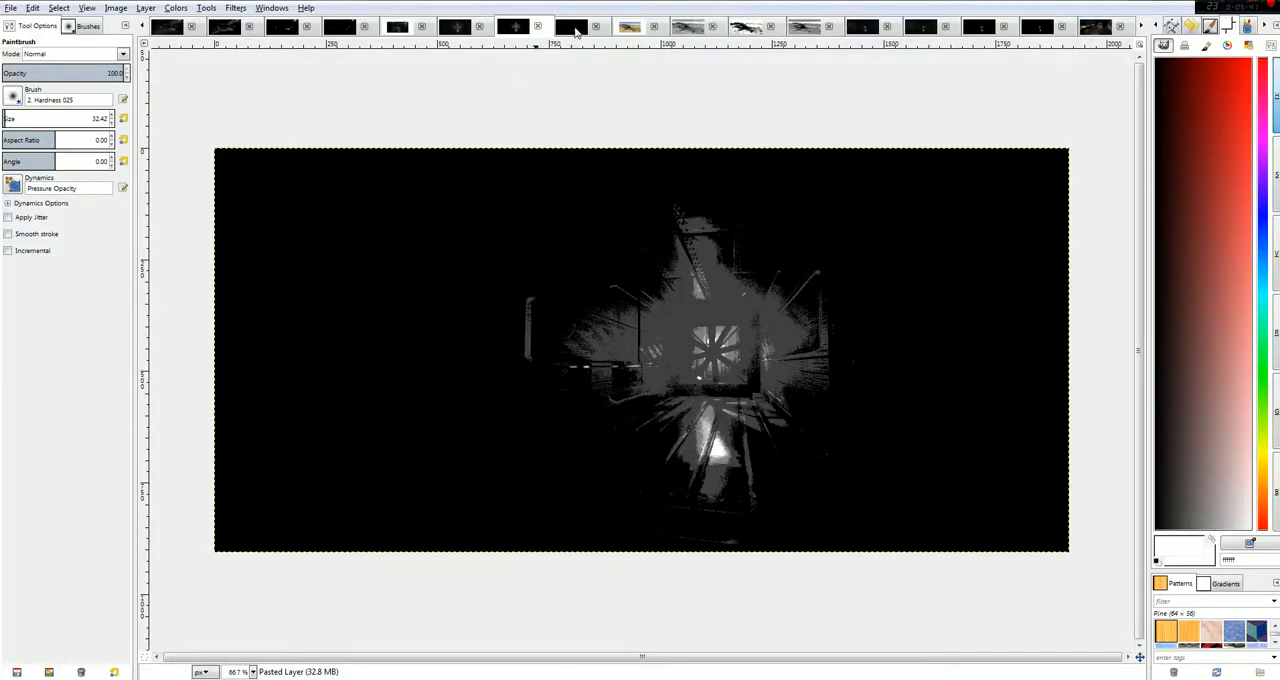
{"action": "left_click", "coordinate": [572, 30]}
{"action": "left_click", "coordinate": [502, 27]}
{"action": "left_click", "coordinate": [1043, 30]}
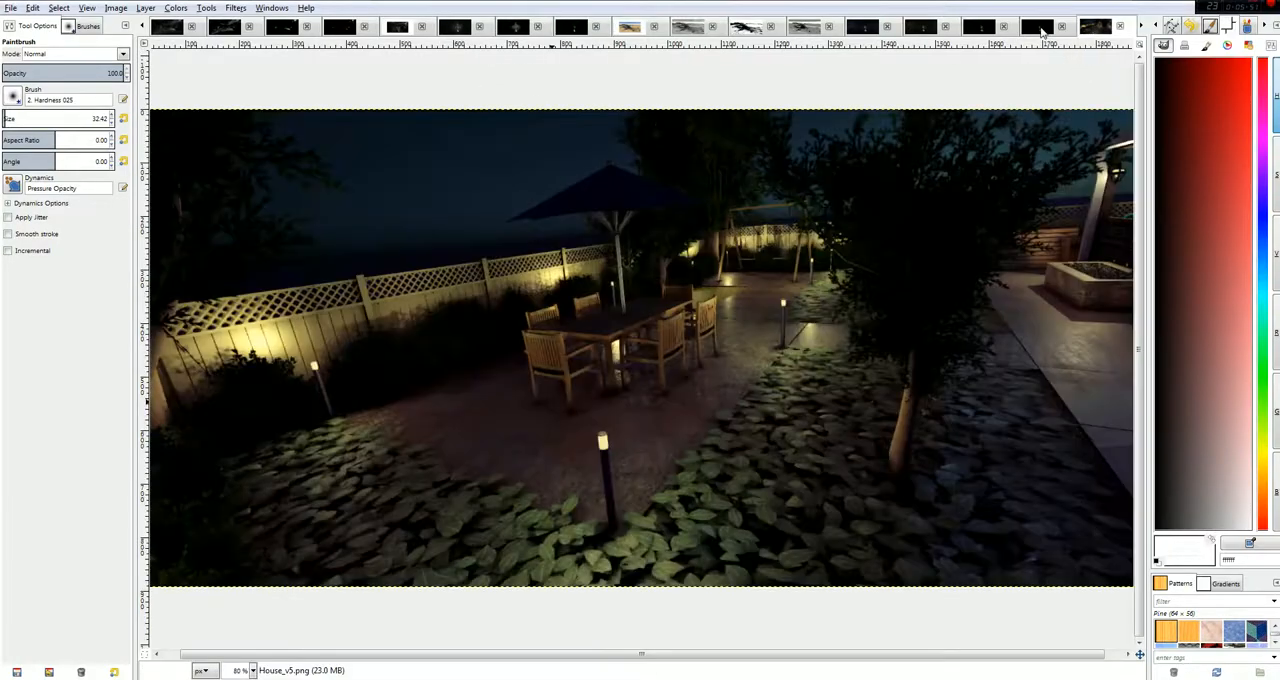
{"action": "left_click", "coordinate": [1040, 30]}
{"action": "left_click", "coordinate": [980, 28]}
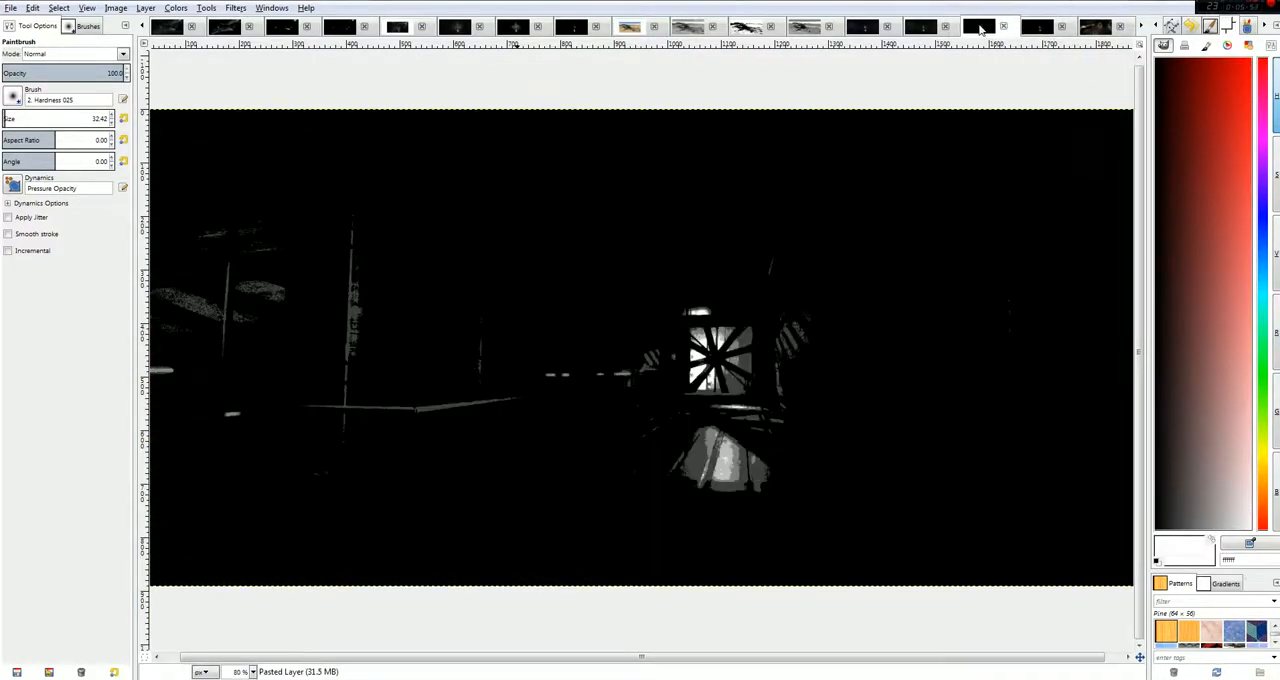
{"action": "left_click", "coordinate": [513, 27]}
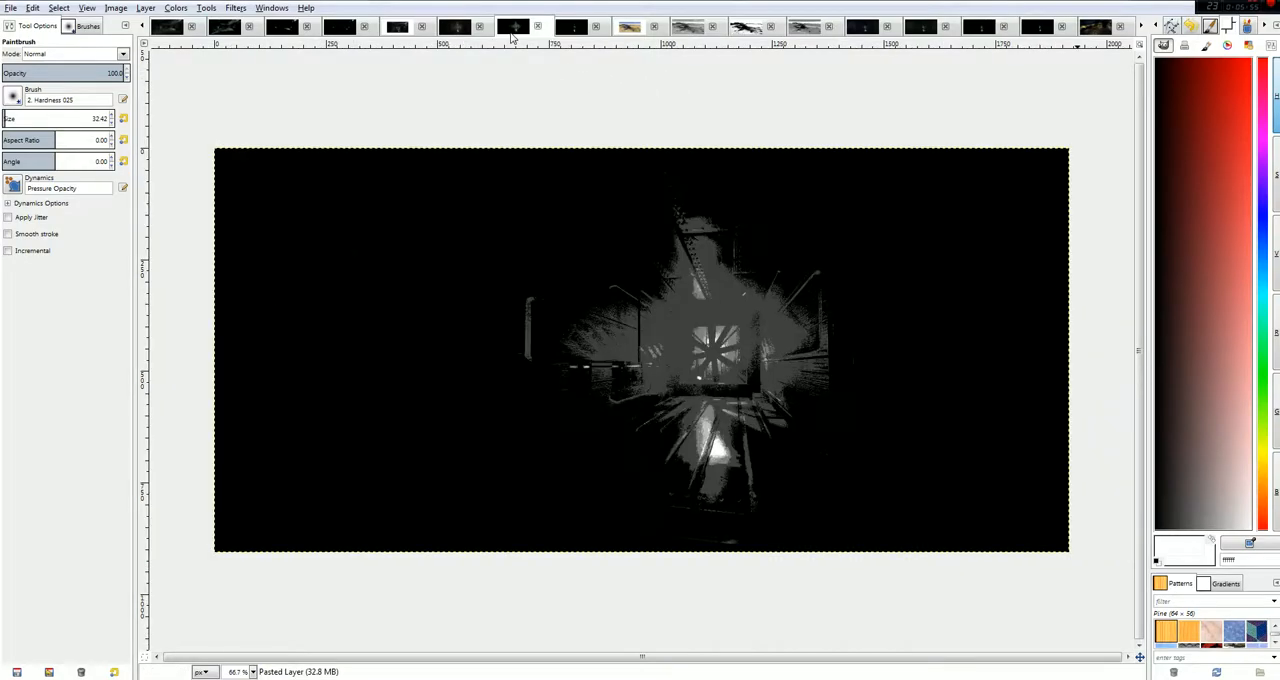
{"action": "left_click", "coordinate": [1036, 27]}
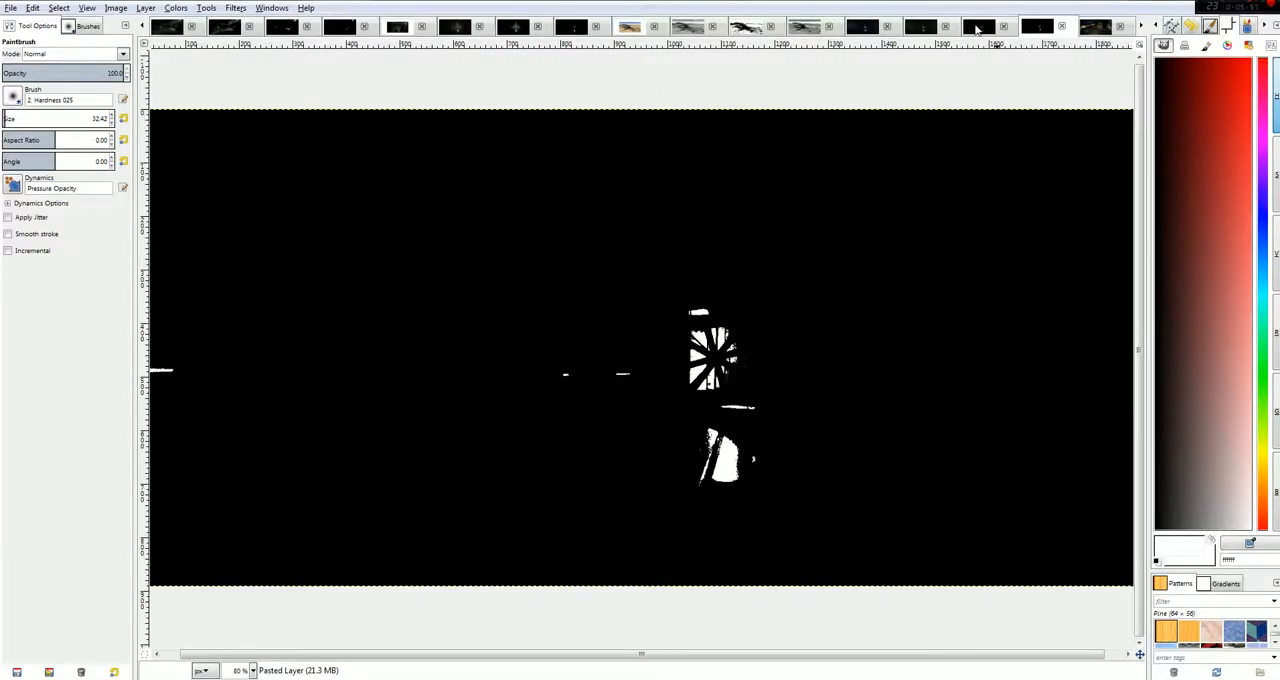
{"action": "left_click", "coordinate": [978, 28]}
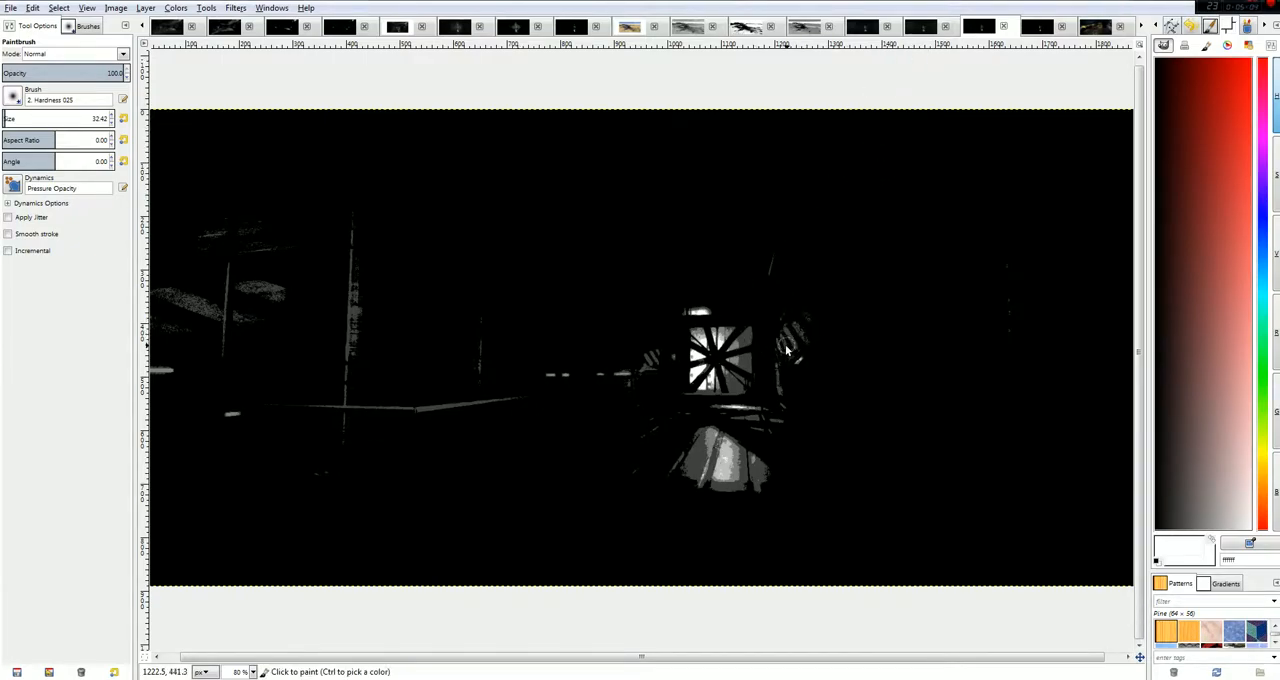
Bring up spaceship crash.JPG in colour and its posterized version, and set the foreground colour to red.
{"action": "left_click", "coordinate": [630, 27]}
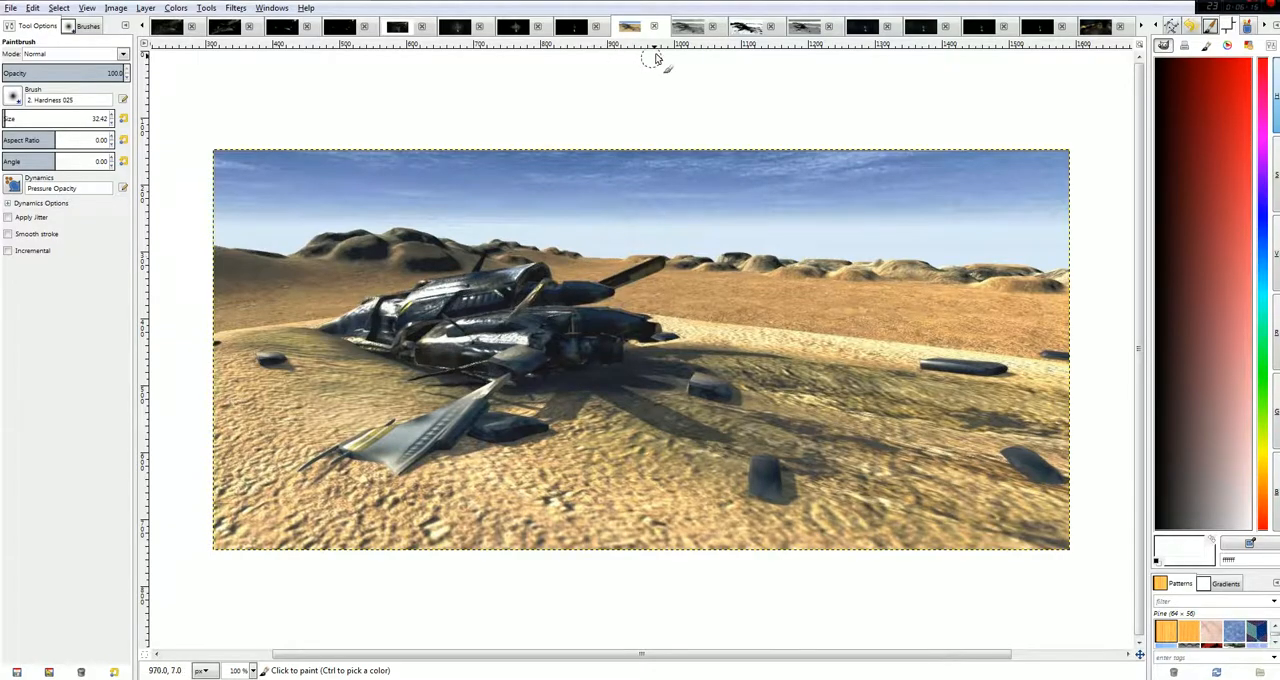
{"action": "left_click", "coordinate": [686, 30]}
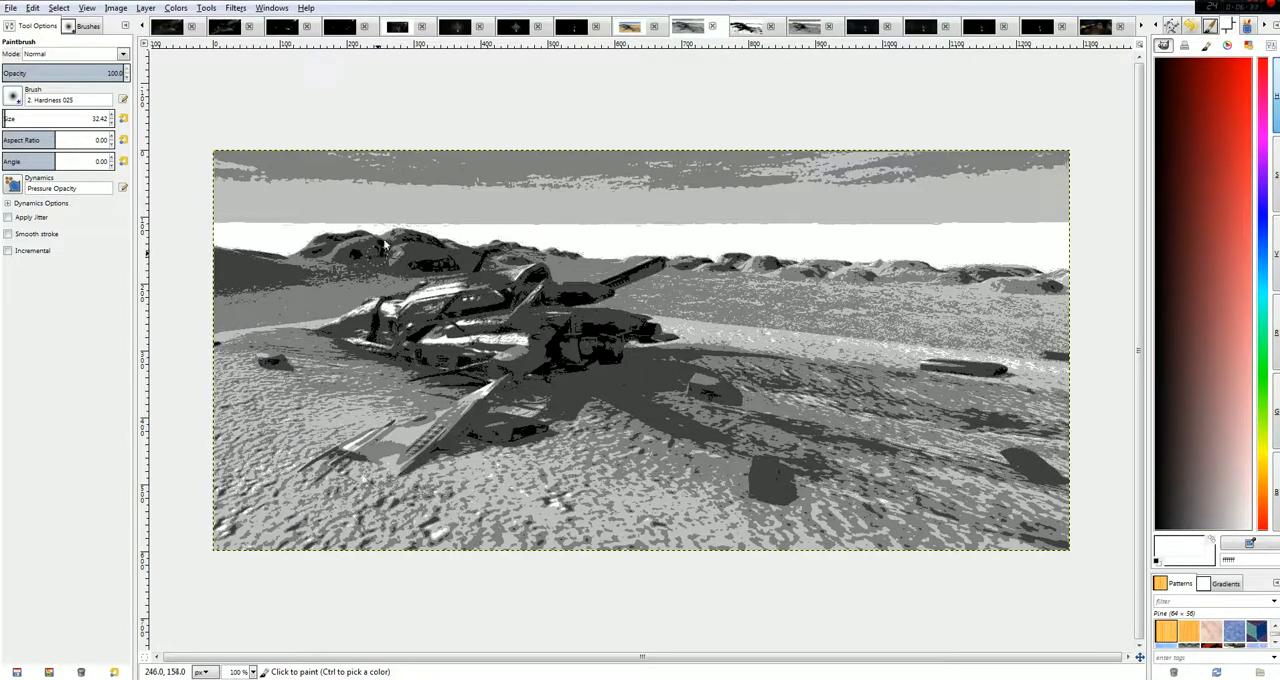
{"action": "left_click_drag", "start_coordinate": [1243, 96], "coordinate": [1247, 48]}
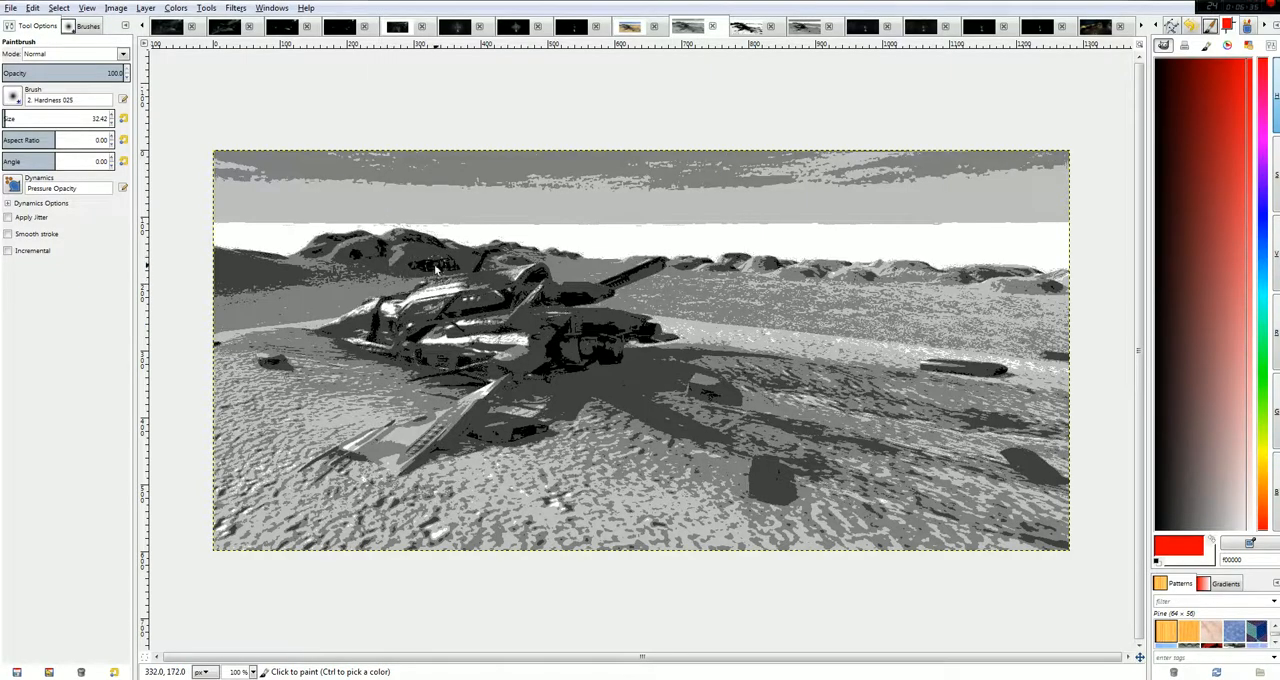
Compare the black-and-white version of spaceship crash.JPG with its neighbouring gray version.
{"action": "left_click", "coordinate": [750, 28]}
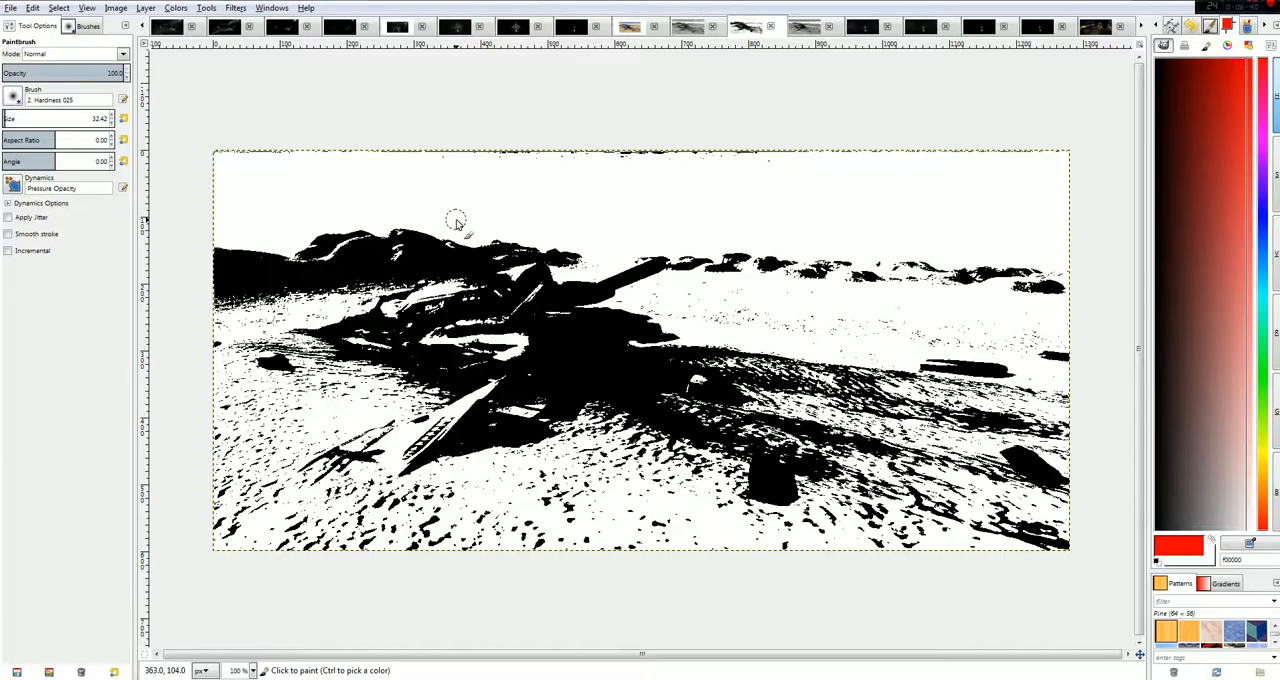
{"action": "left_click", "coordinate": [800, 28]}
{"action": "left_click", "coordinate": [746, 28]}
Examine the colour, grayscale, posterized and black-and-white versions of House_v5.png, including the patio area beyond the tree.
{"action": "left_click", "coordinate": [1046, 28]}
{"action": "left_click", "coordinate": [1095, 28]}
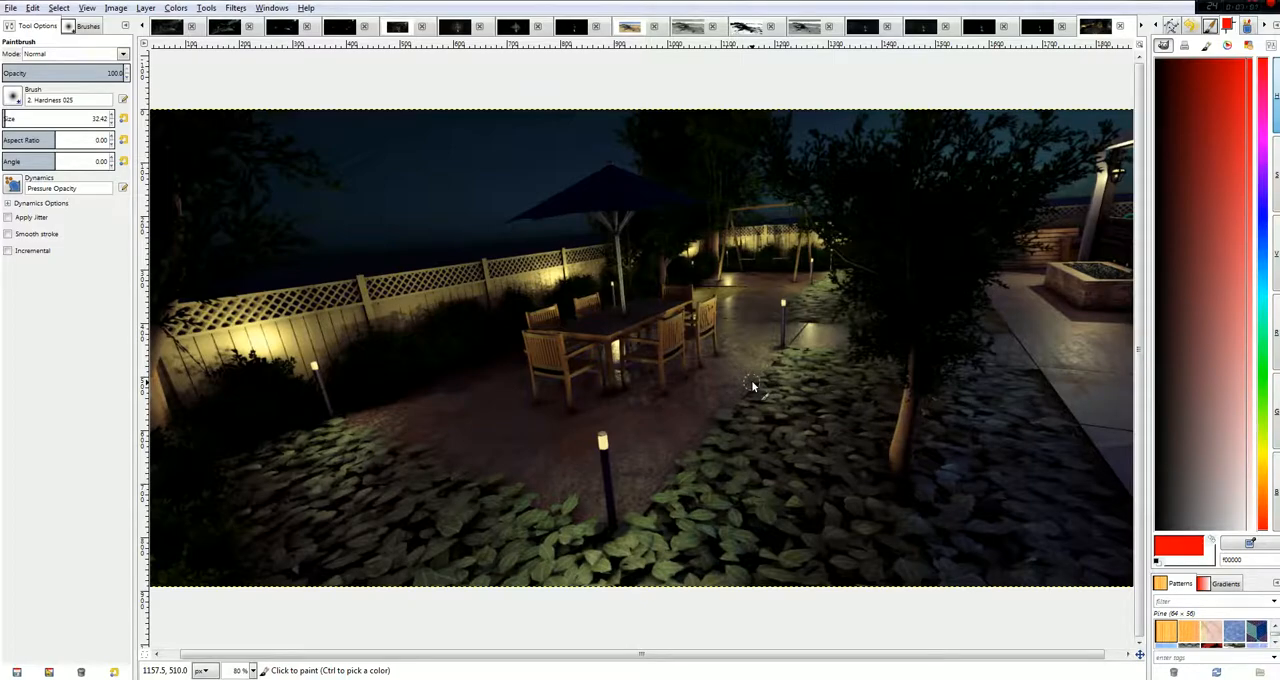
{"action": "left_click", "coordinate": [1144, 27]}
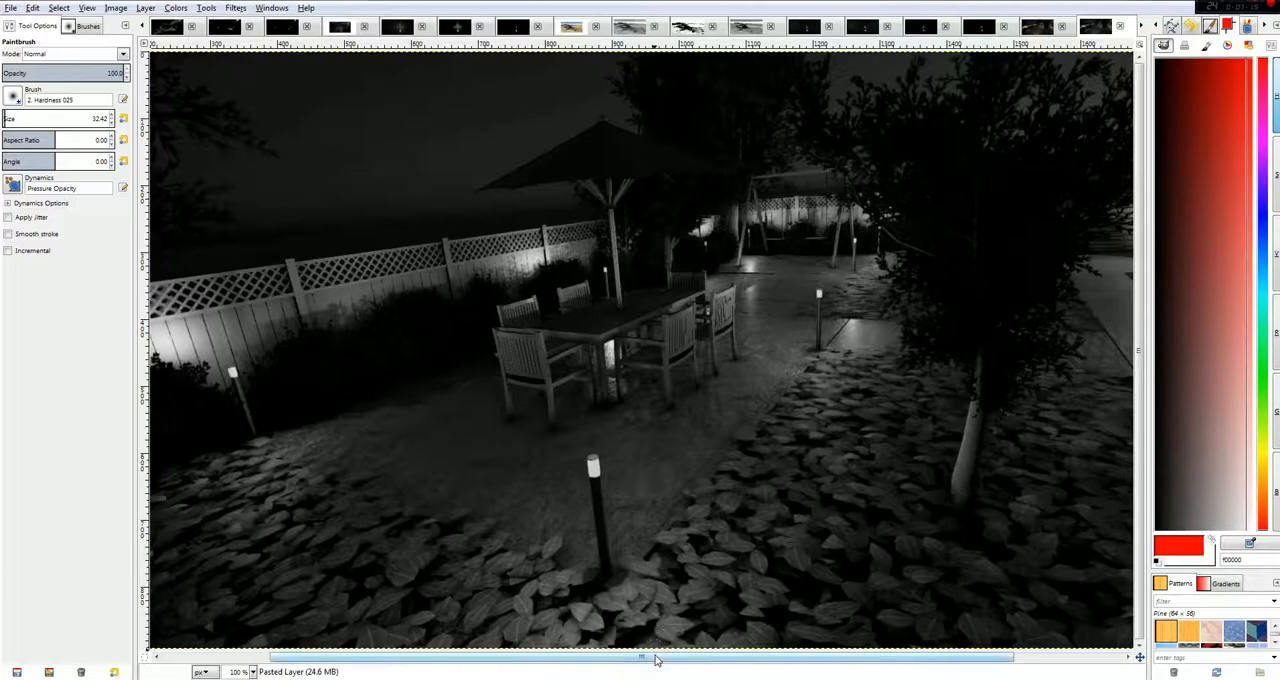
{"action": "left_click_drag", "start_coordinate": [670, 661], "coordinate": [782, 661]}
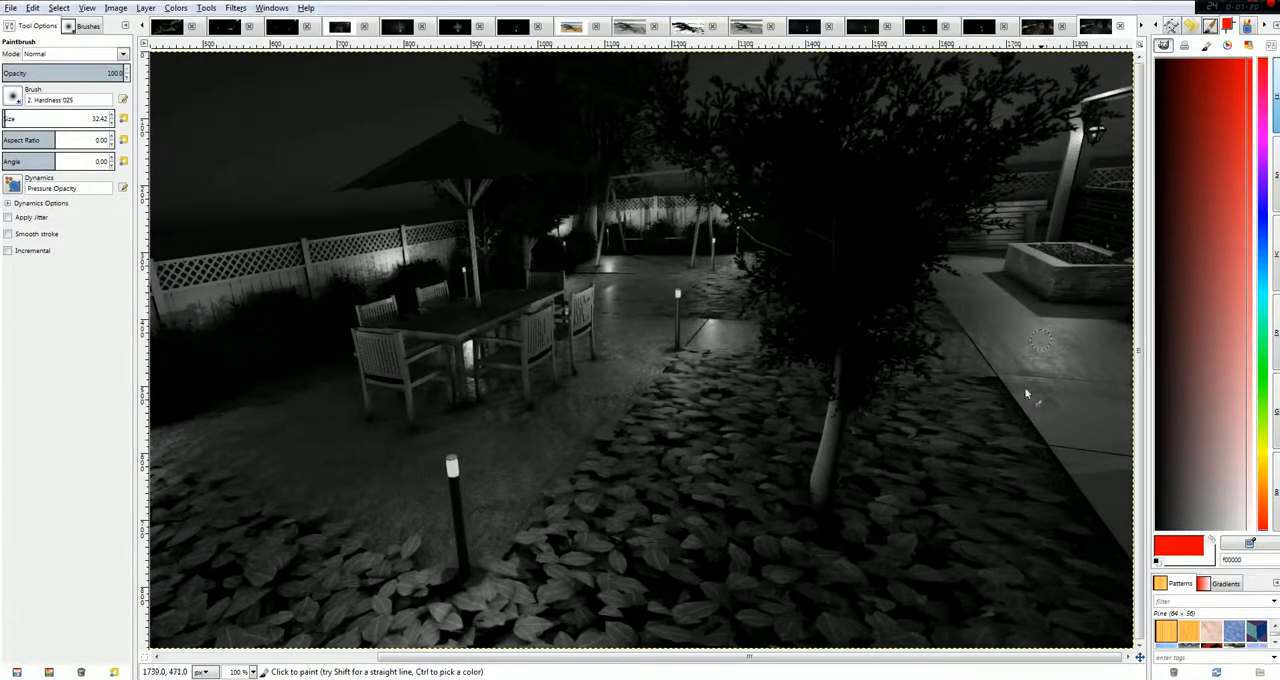
{"action": "left_click", "coordinate": [1141, 27]}
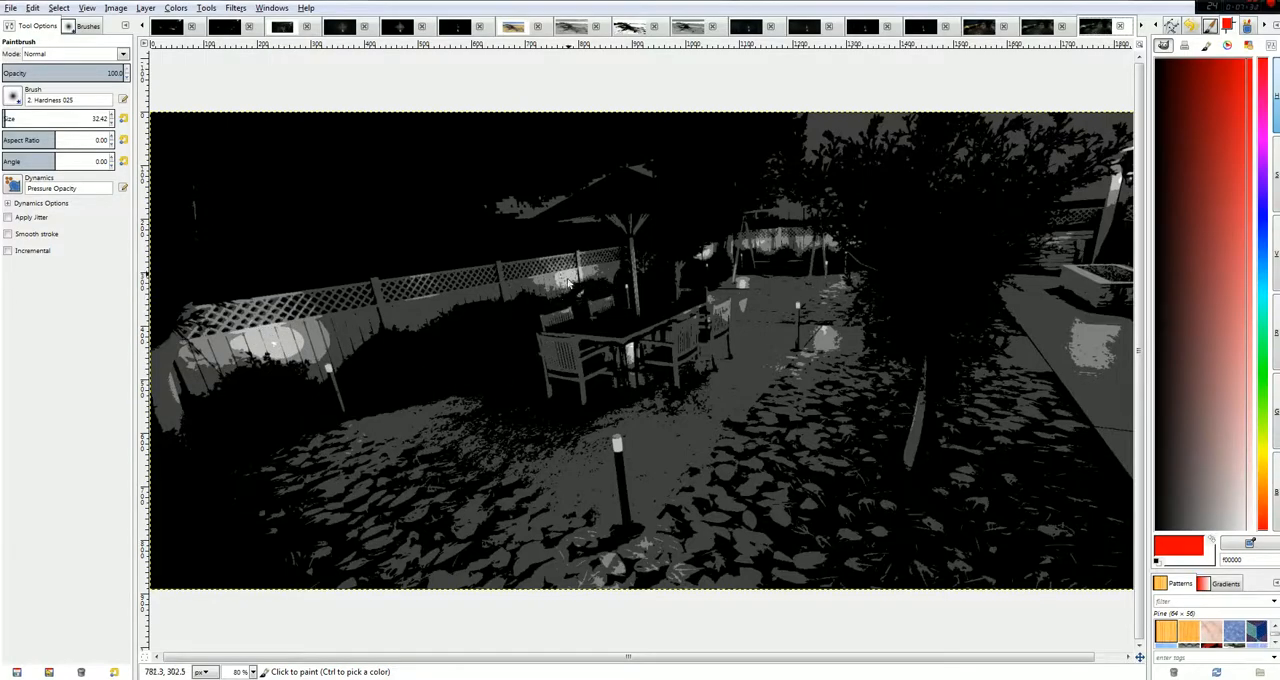
{"action": "left_click", "coordinate": [1143, 28]}
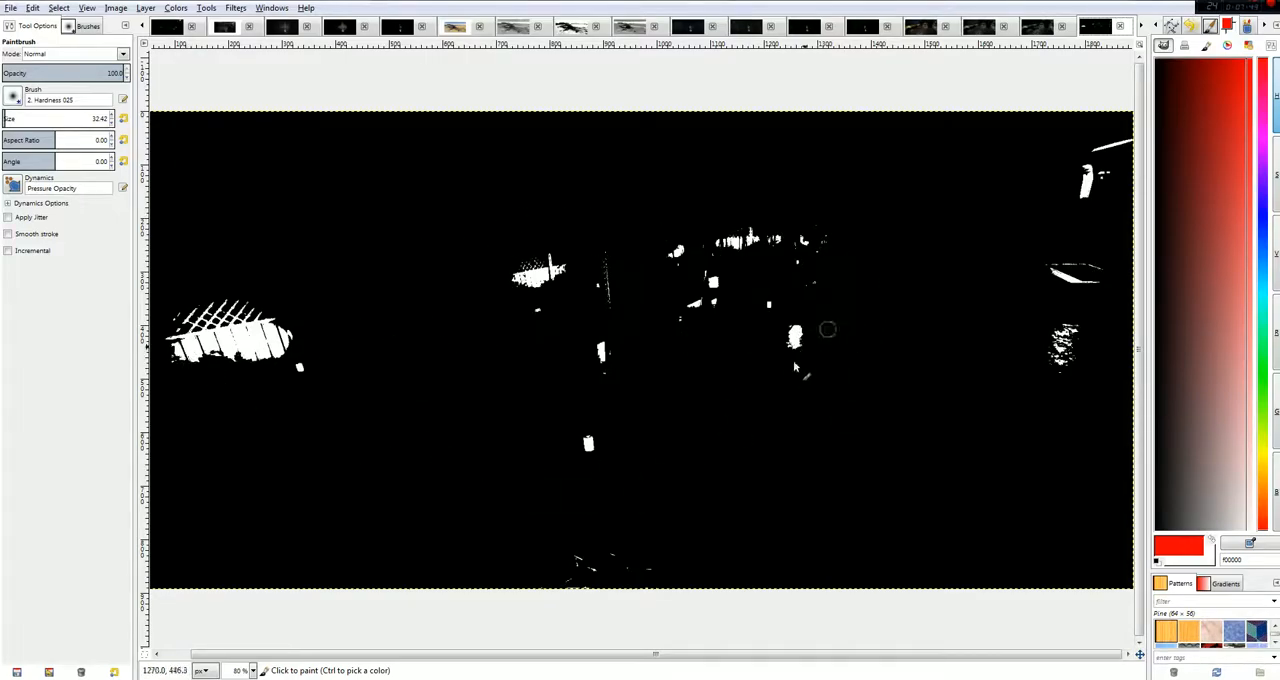
{"action": "left_click", "coordinate": [1033, 29]}
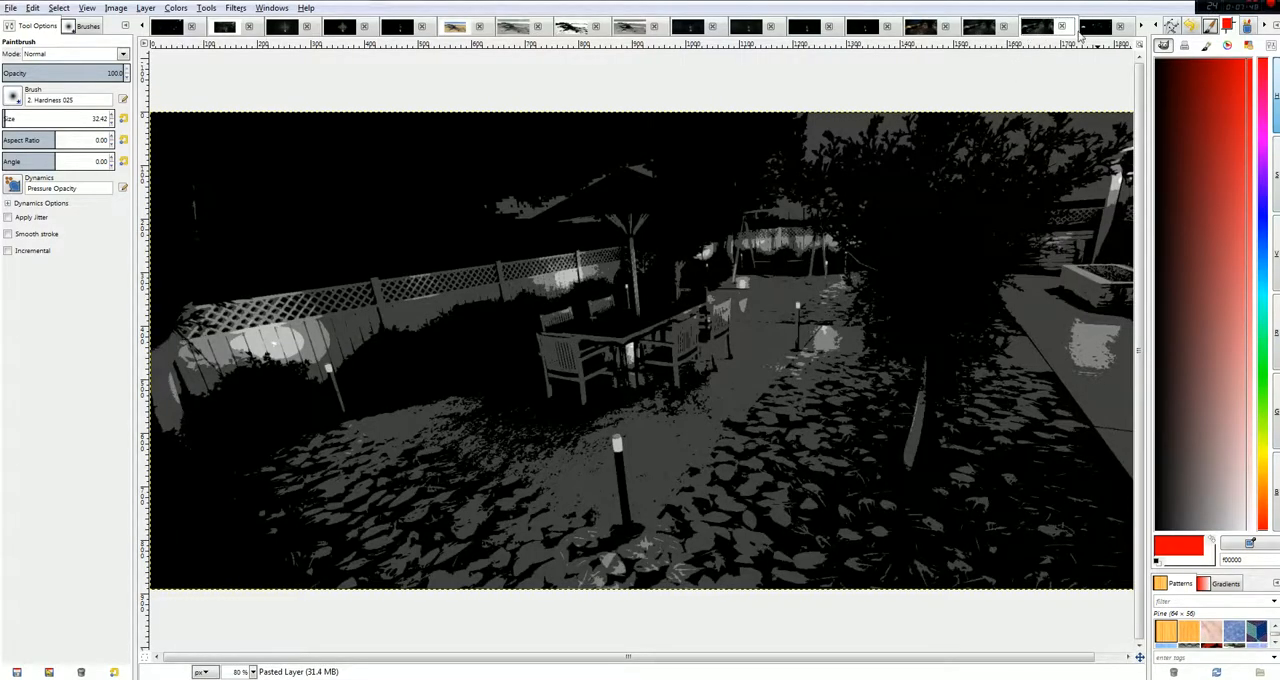
{"action": "left_click", "coordinate": [1097, 28]}
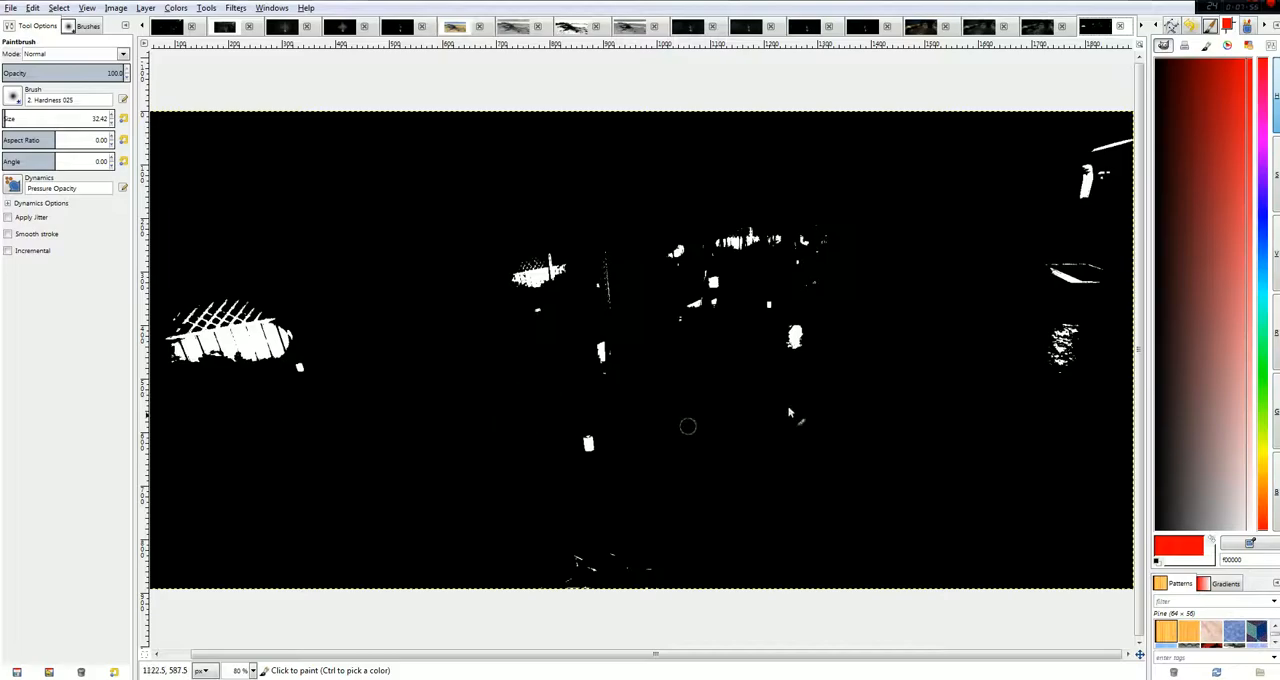
Compare the colour and grayscale versions of Old_Home.JPG with the matching House_v5.png versions.
{"action": "left_click", "coordinate": [1141, 27]}
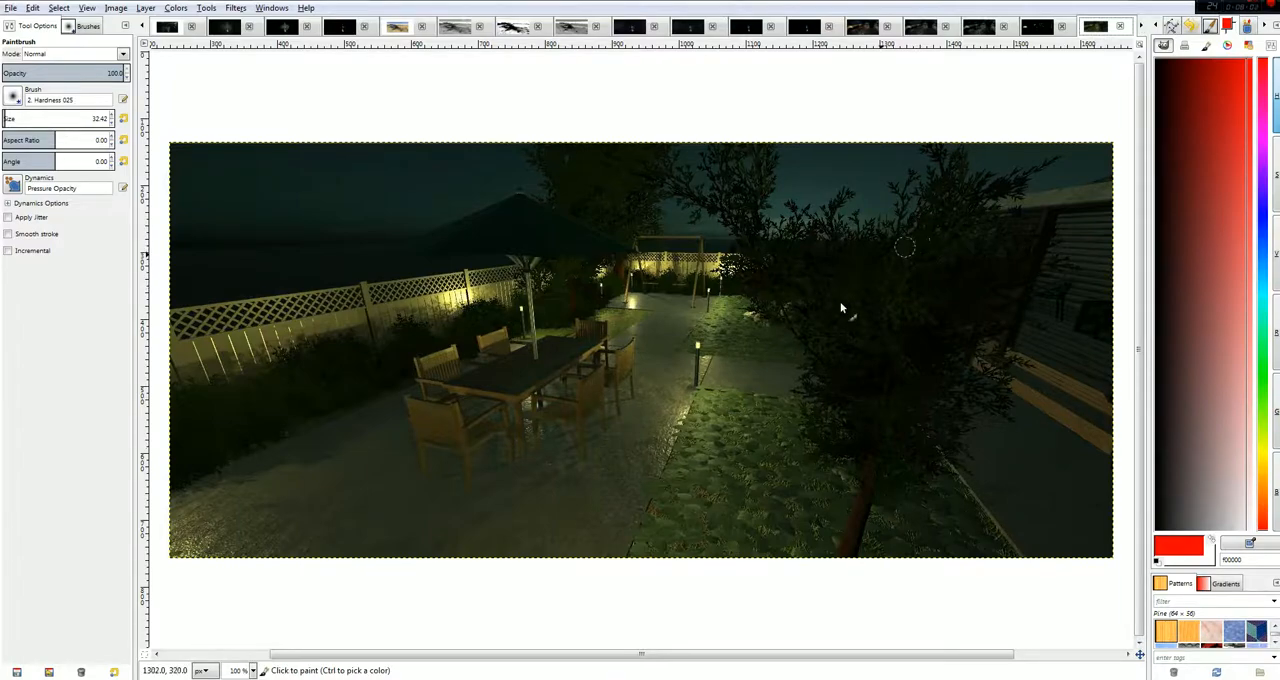
{"action": "left_click", "coordinate": [862, 27]}
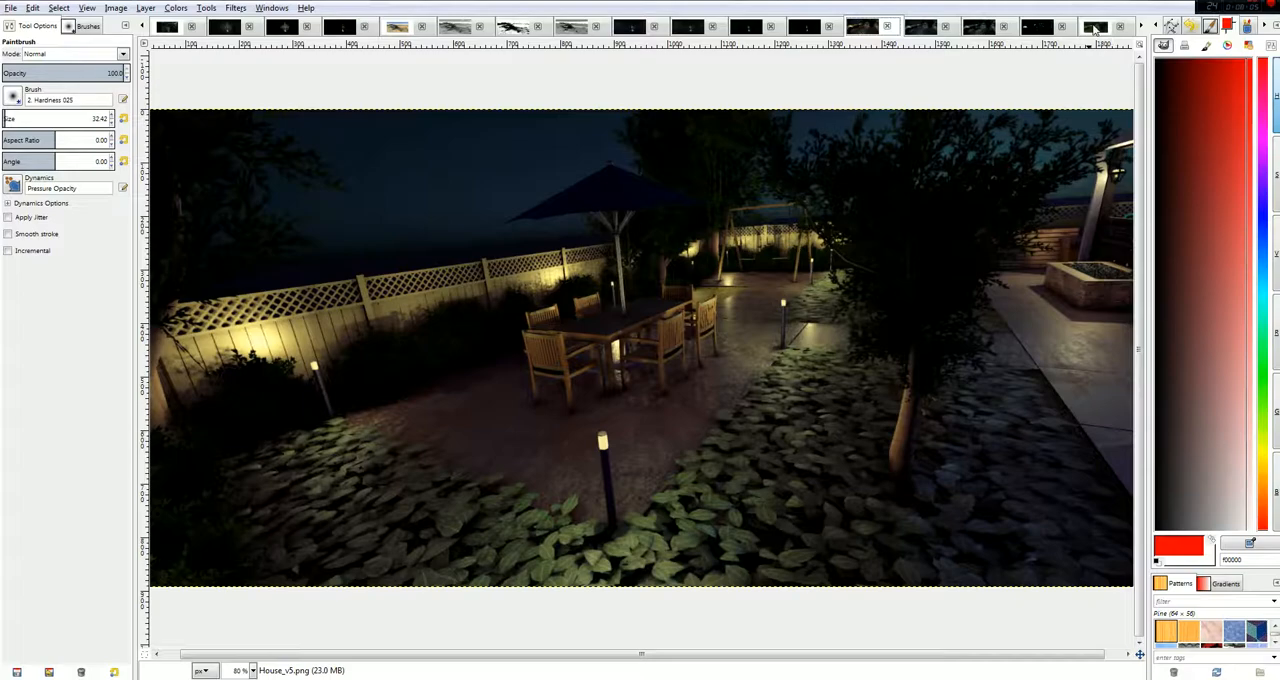
{"action": "left_click", "coordinate": [1095, 27]}
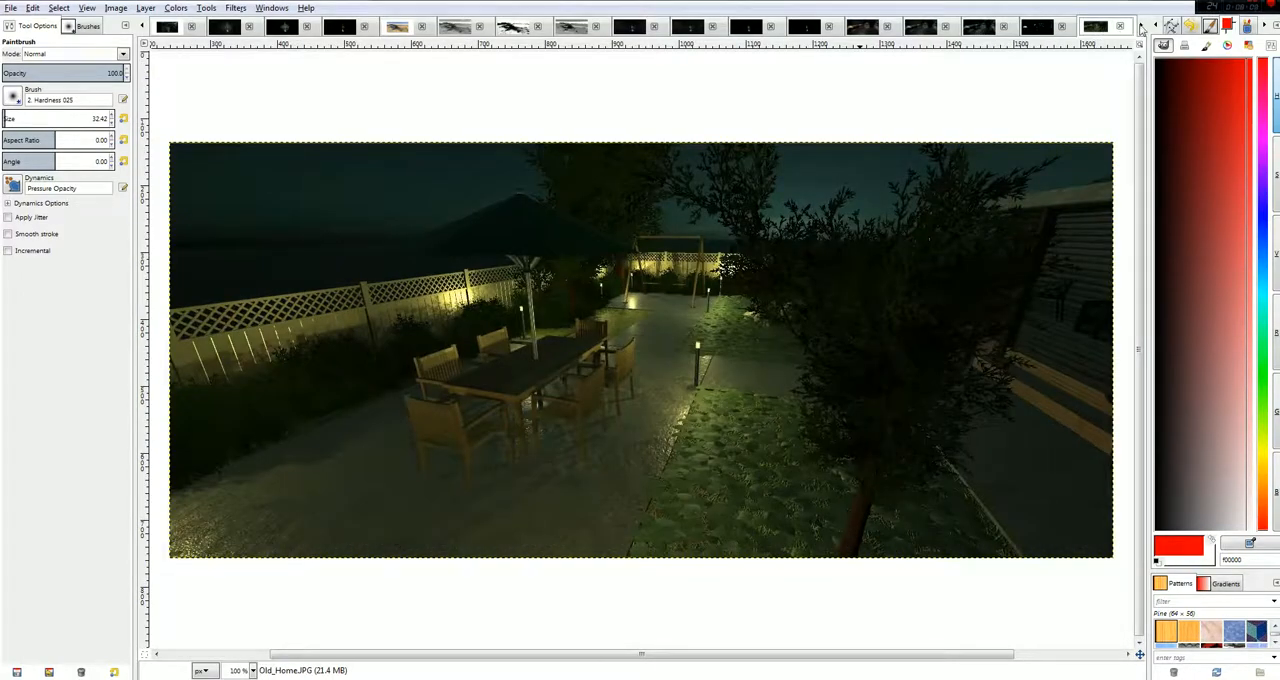
{"action": "left_click", "coordinate": [1141, 28]}
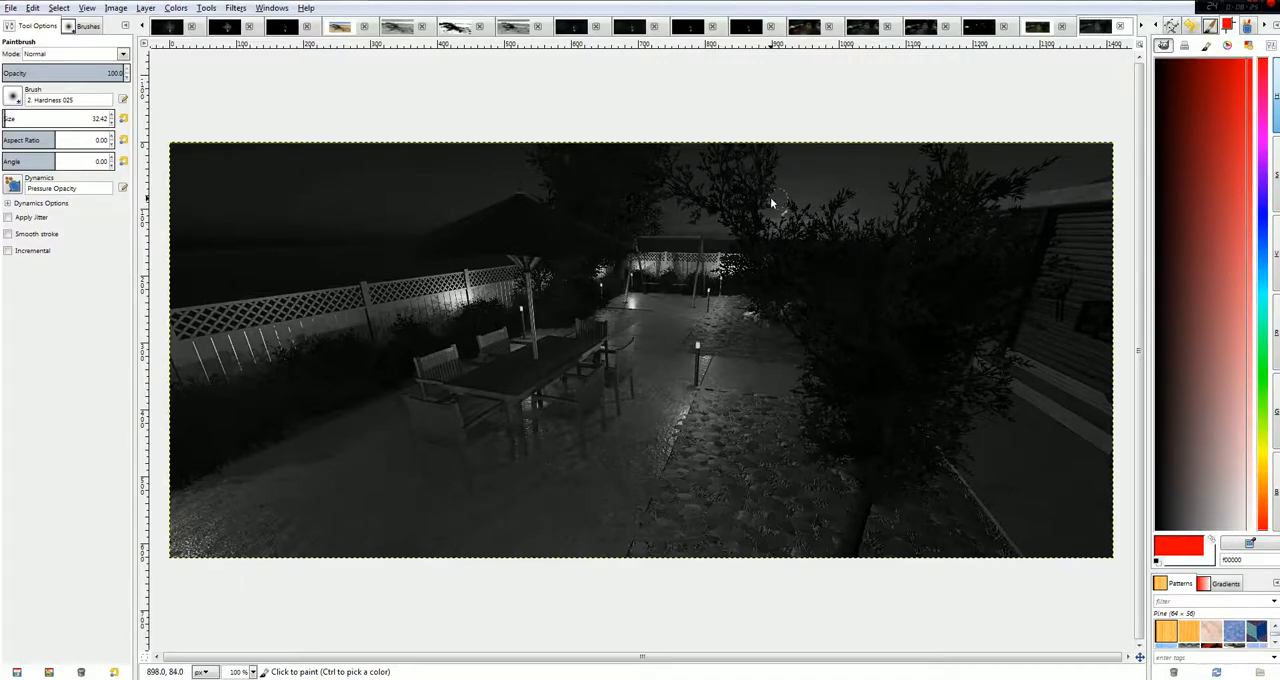
{"action": "left_click", "coordinate": [873, 28]}
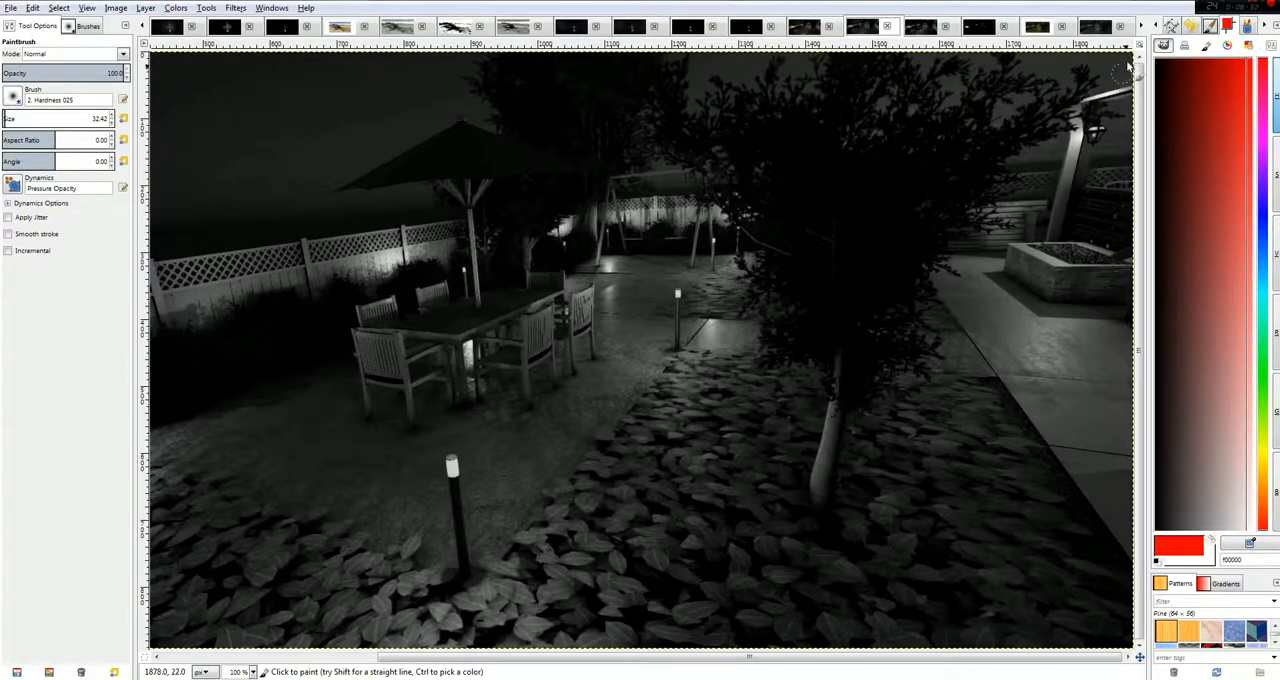
Examine the posterized and black-and-white Old_Home.JPG versions and compare the latter with the black-and-white House_v5.png image.
{"action": "left_click", "coordinate": [1138, 28]}
{"action": "left_click", "coordinate": [1138, 28]}
{"action": "left_click", "coordinate": [1138, 28]}
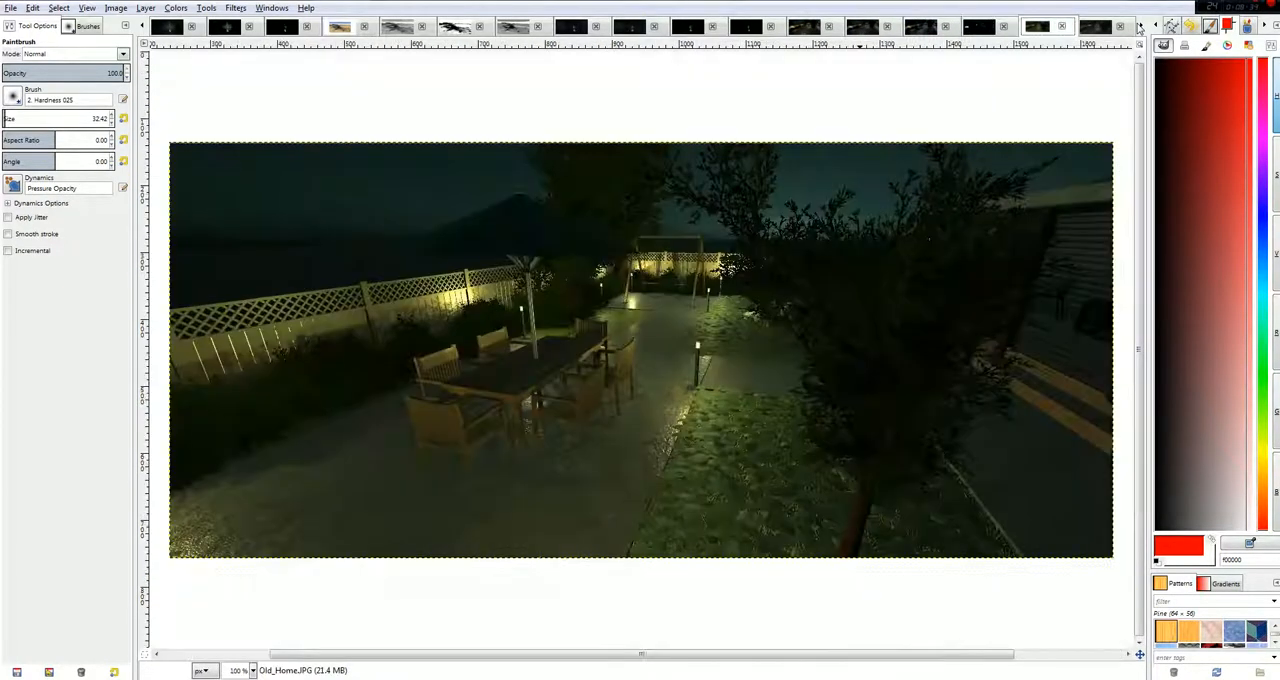
{"action": "left_click", "coordinate": [1138, 28]}
{"action": "left_click", "coordinate": [1138, 28]}
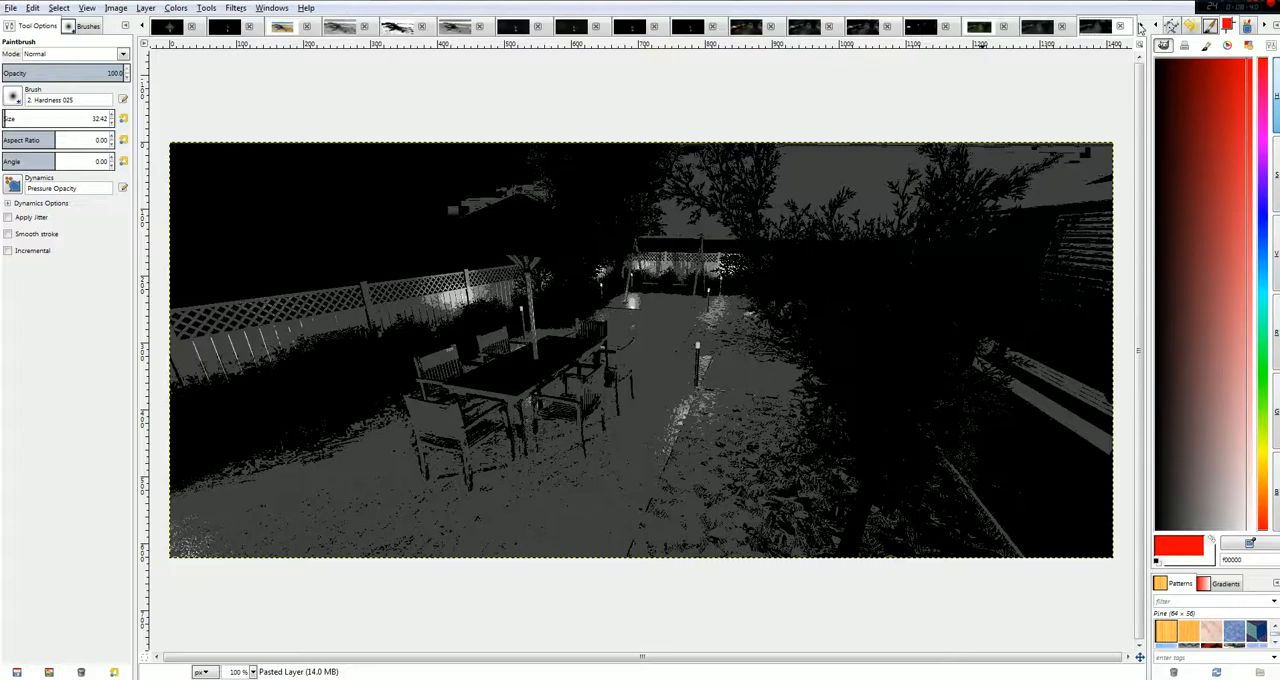
{"action": "left_click", "coordinate": [1138, 28]}
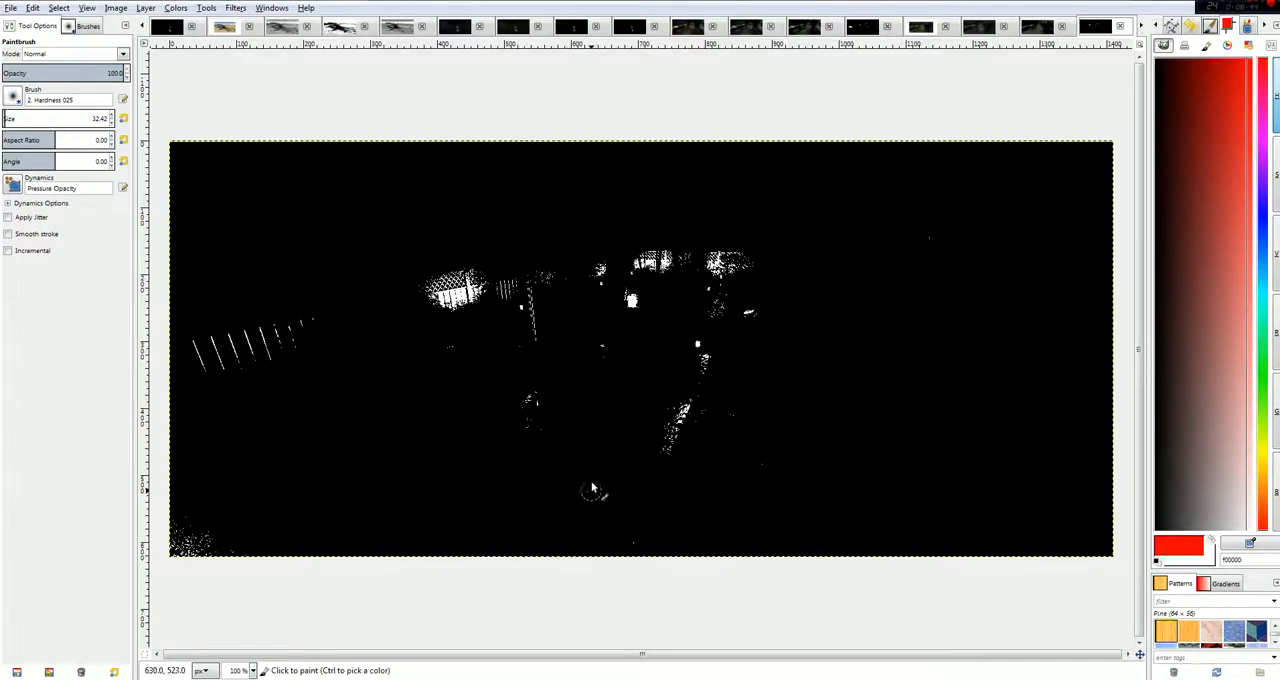
{"action": "left_click", "coordinate": [863, 28]}
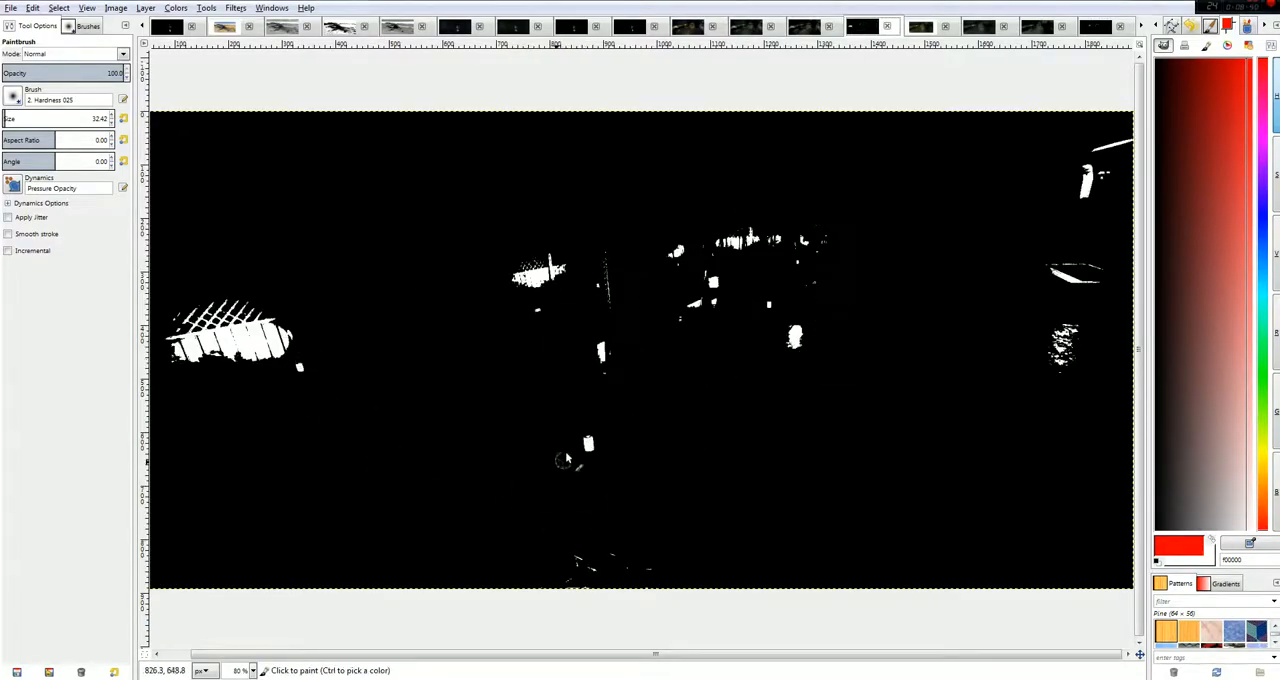
Examine the posterized, black-and-white and colour versions of Original_Crash.JPG.
{"action": "left_click", "coordinate": [1145, 25]}
{"action": "left_click", "coordinate": [1145, 25]}
{"action": "left_click", "coordinate": [1145, 25]}
{"action": "left_click", "coordinate": [1145, 25]}
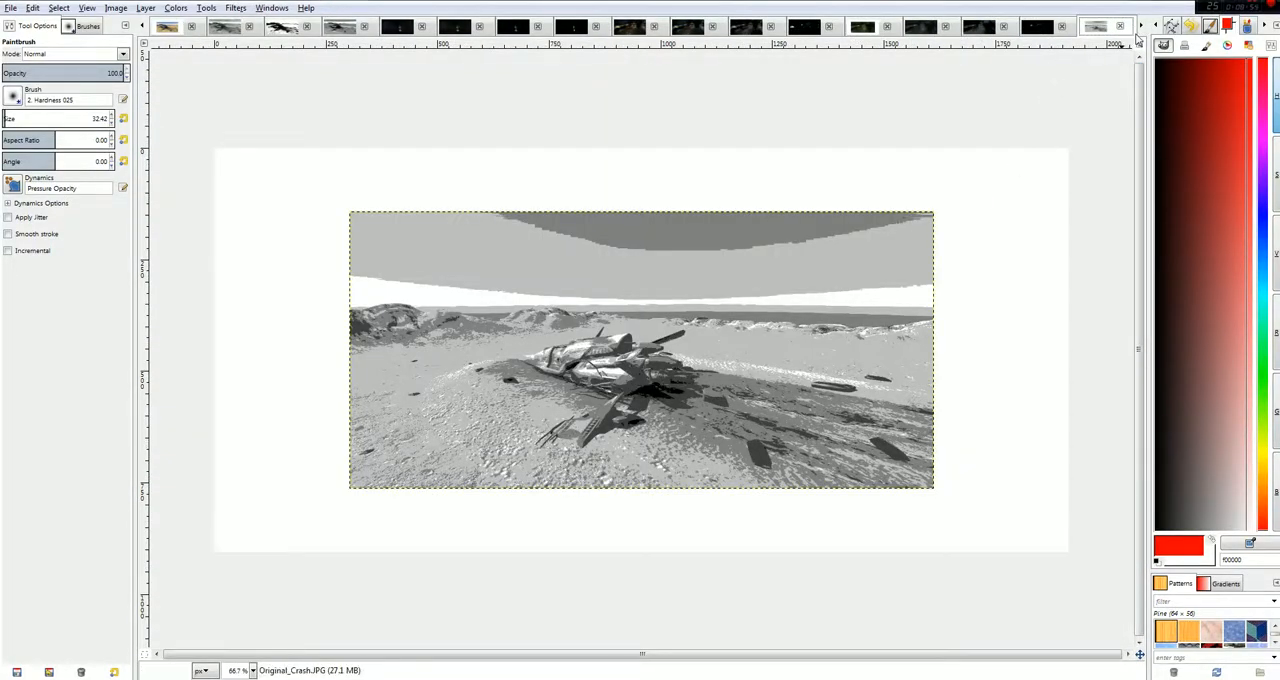
{"action": "left_click", "coordinate": [1139, 28]}
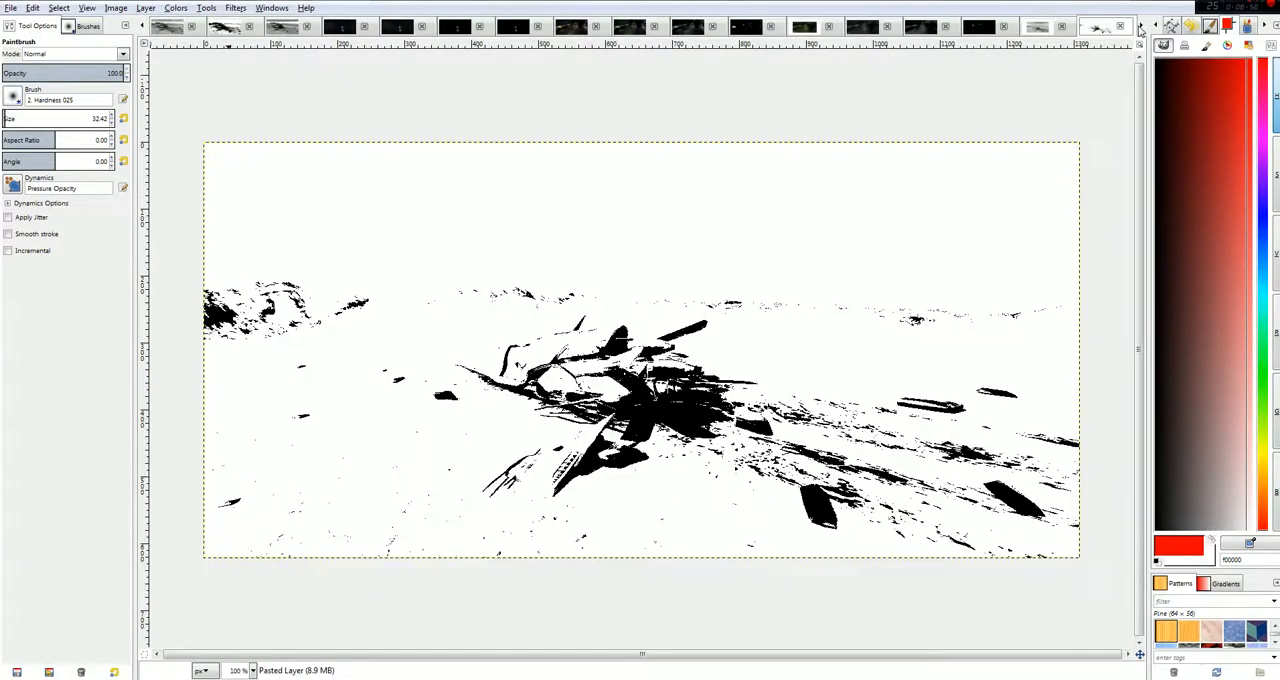
{"action": "left_click", "coordinate": [1139, 28]}
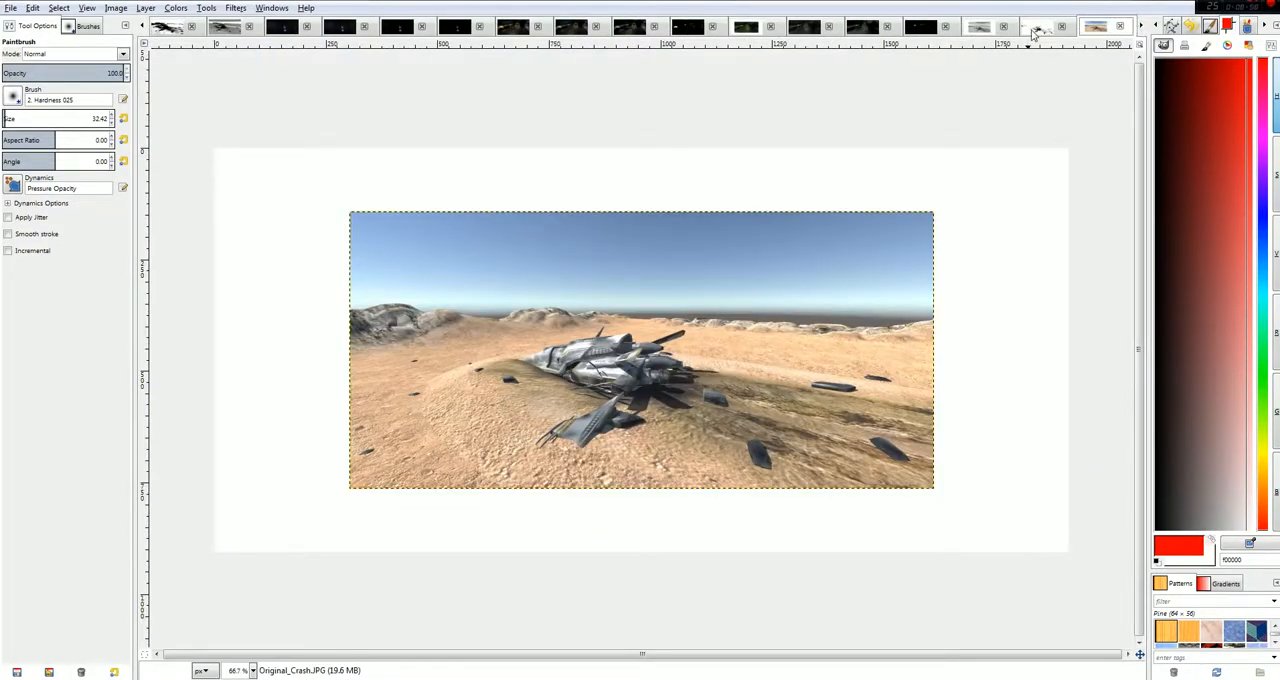
Return to spaceship crash.JPG and view its black-and-white and colour versions for comparison with the original crash scene.
{"action": "left_click", "coordinate": [143, 27]}
{"action": "left_click", "coordinate": [143, 27]}
{"action": "left_click", "coordinate": [143, 27]}
{"action": "left_click", "coordinate": [157, 29]}
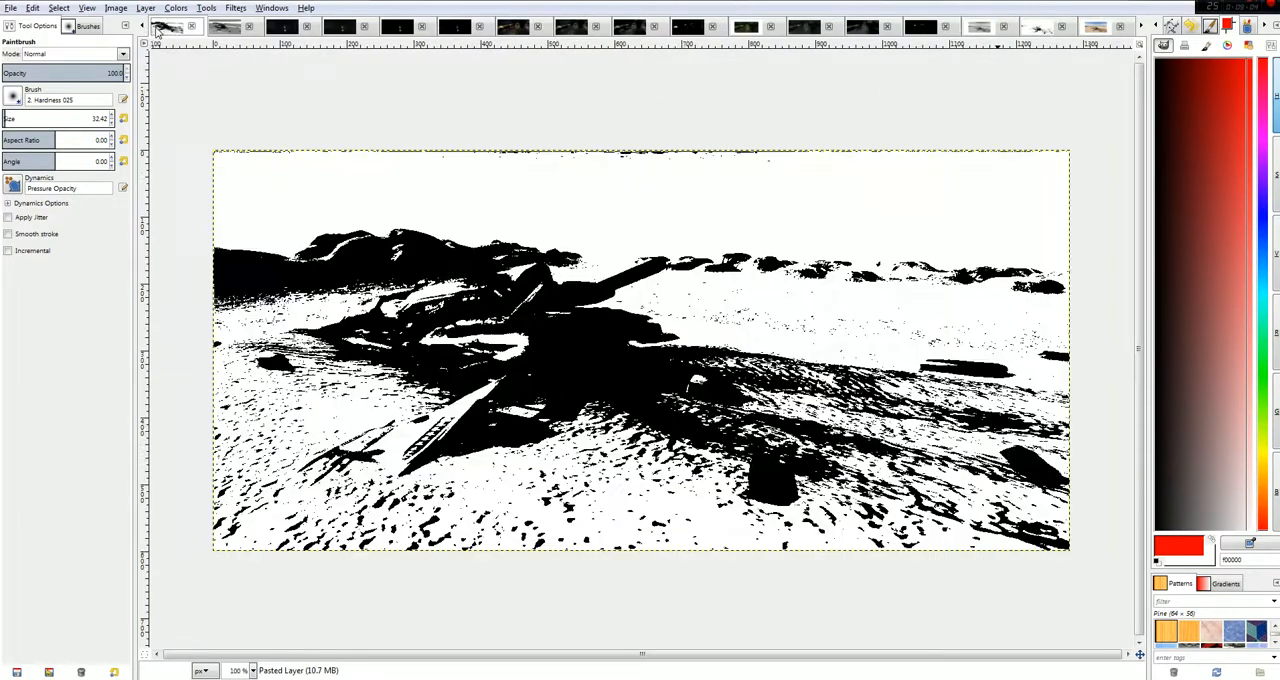
{"action": "left_click", "coordinate": [143, 28]}
{"action": "left_click", "coordinate": [143, 28]}
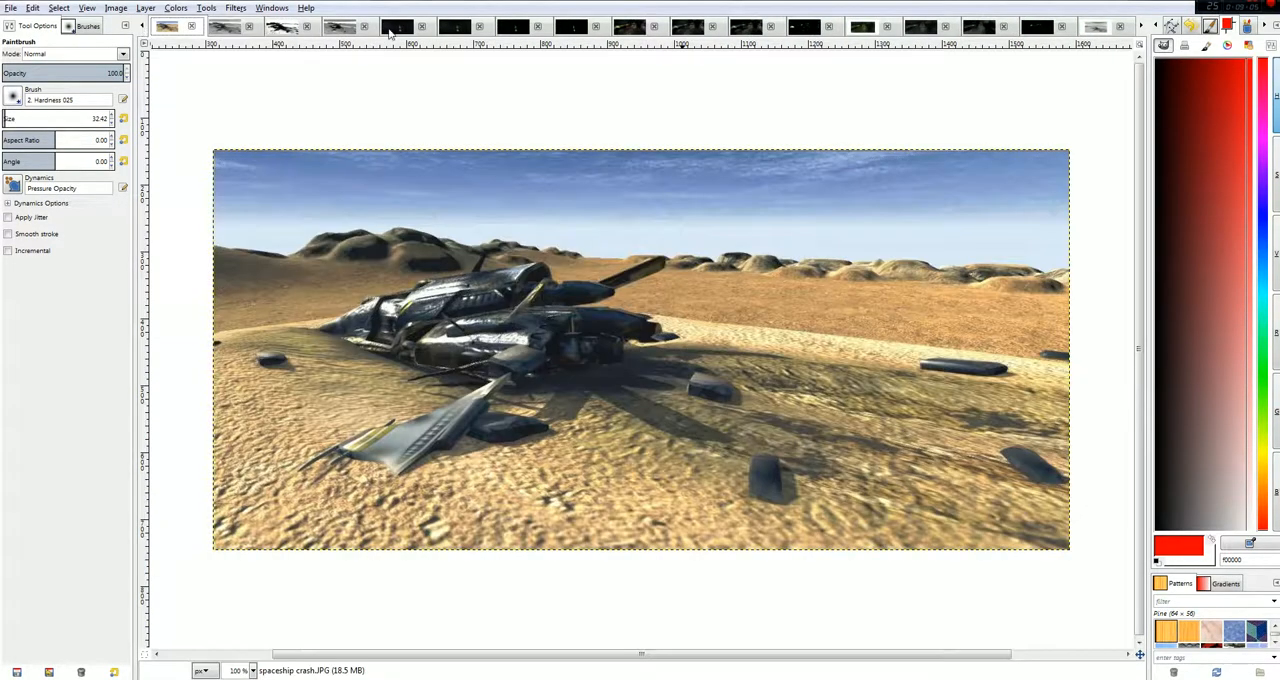
Review the posterized, colour and black-and-white Original_Crash.JPG versions again, ending on the posterized one.
{"action": "left_click", "coordinate": [1142, 28]}
{"action": "left_click", "coordinate": [1142, 28]}
{"action": "left_click", "coordinate": [1142, 28]}
{"action": "left_click", "coordinate": [1142, 28]}
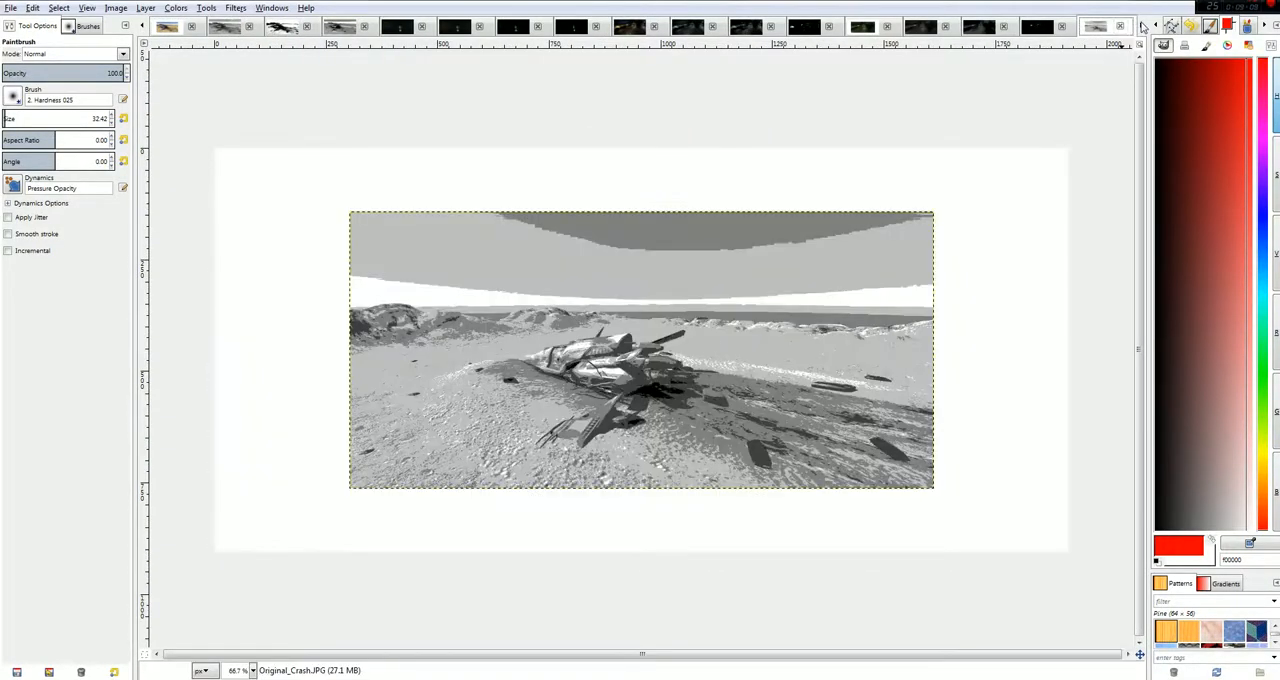
{"action": "left_click", "coordinate": [1142, 28]}
{"action": "left_click", "coordinate": [1142, 28]}
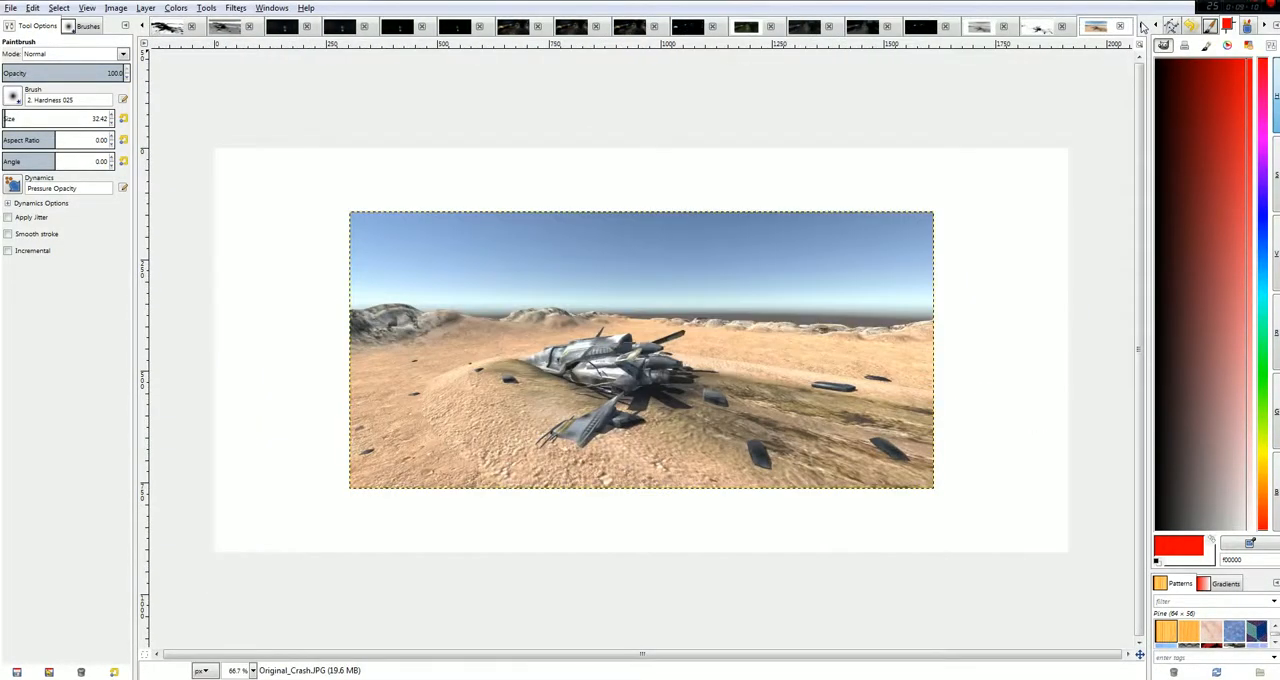
{"action": "left_click", "coordinate": [1034, 30]}
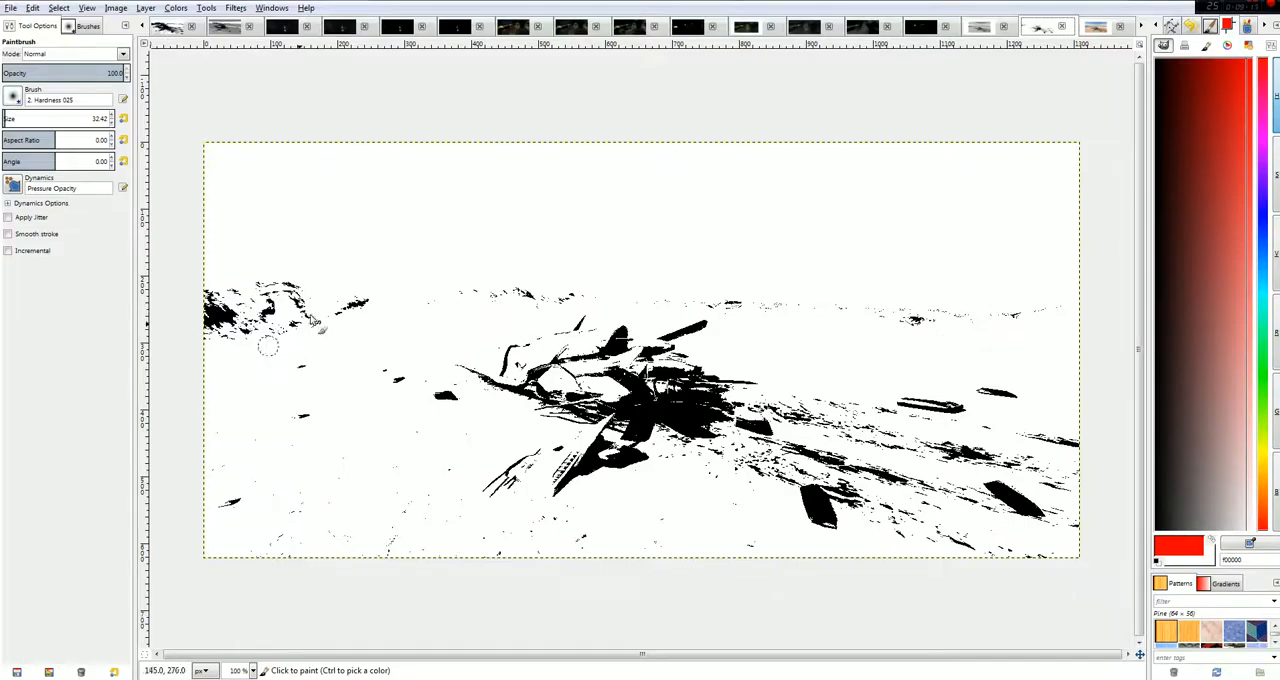
{"action": "left_click", "coordinate": [982, 28]}
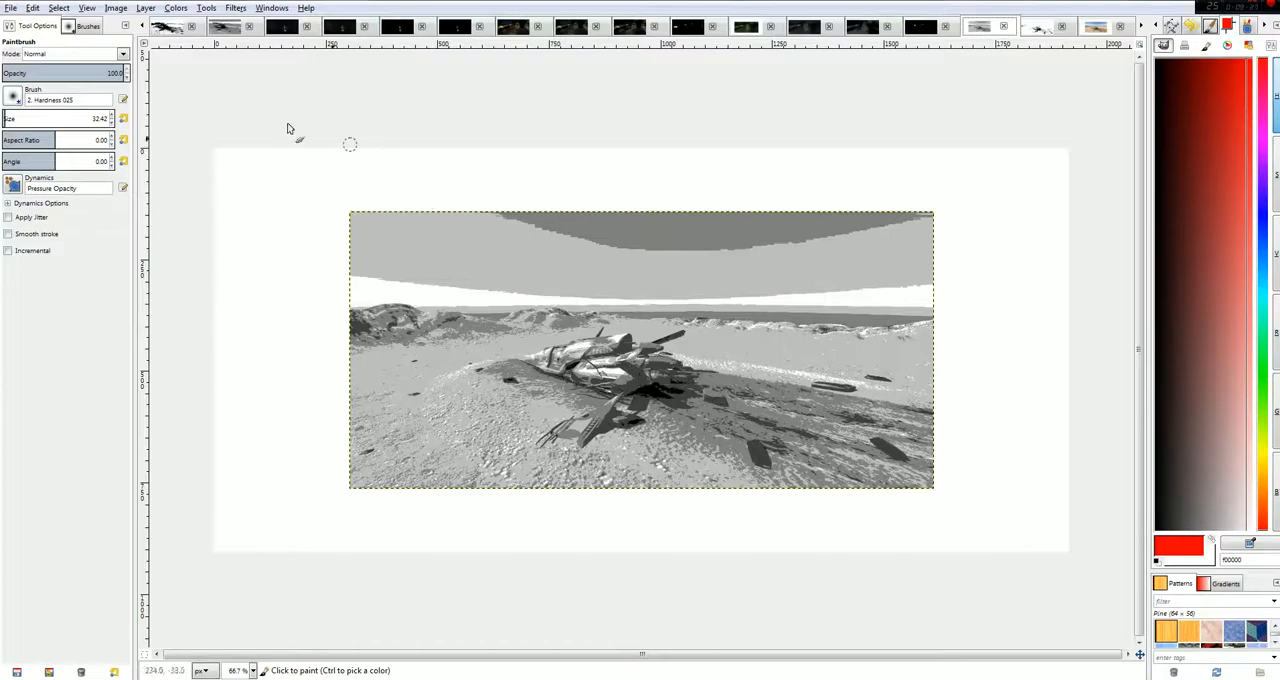
Compare the black-and-white and posterized versions of the spaceship crash image with the black-and-white original crash scene.
{"action": "left_click", "coordinate": [145, 28]}
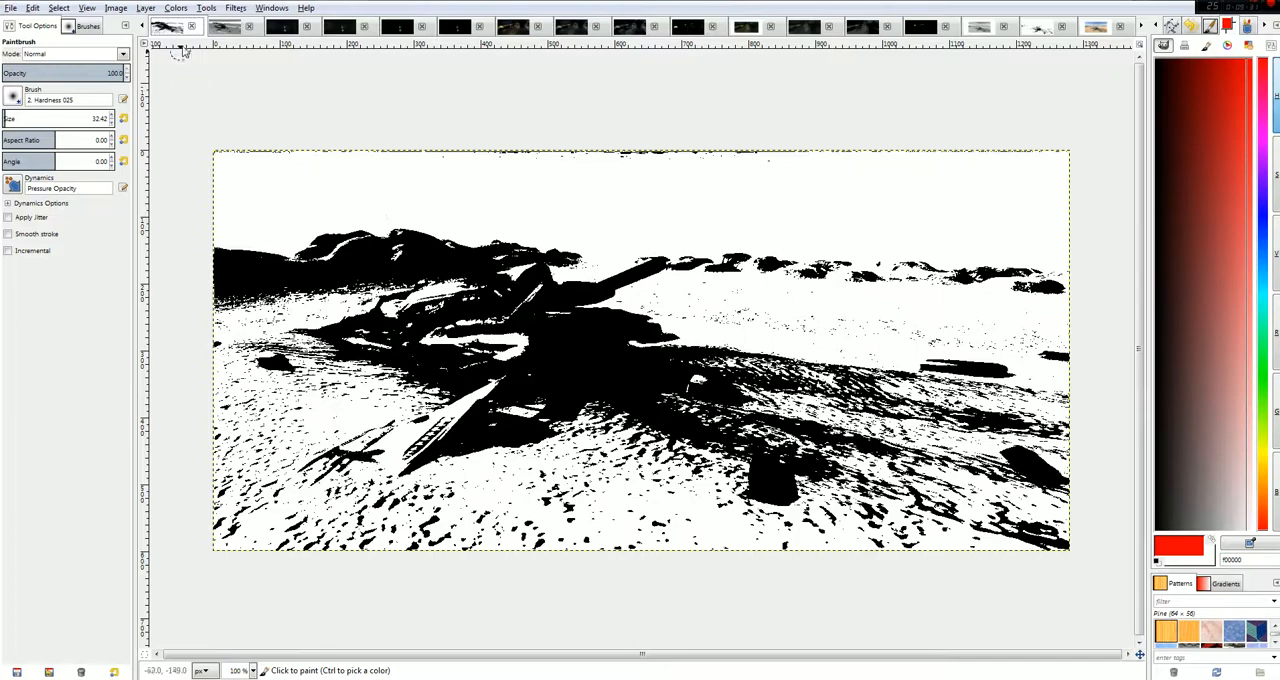
{"action": "left_click", "coordinate": [143, 27]}
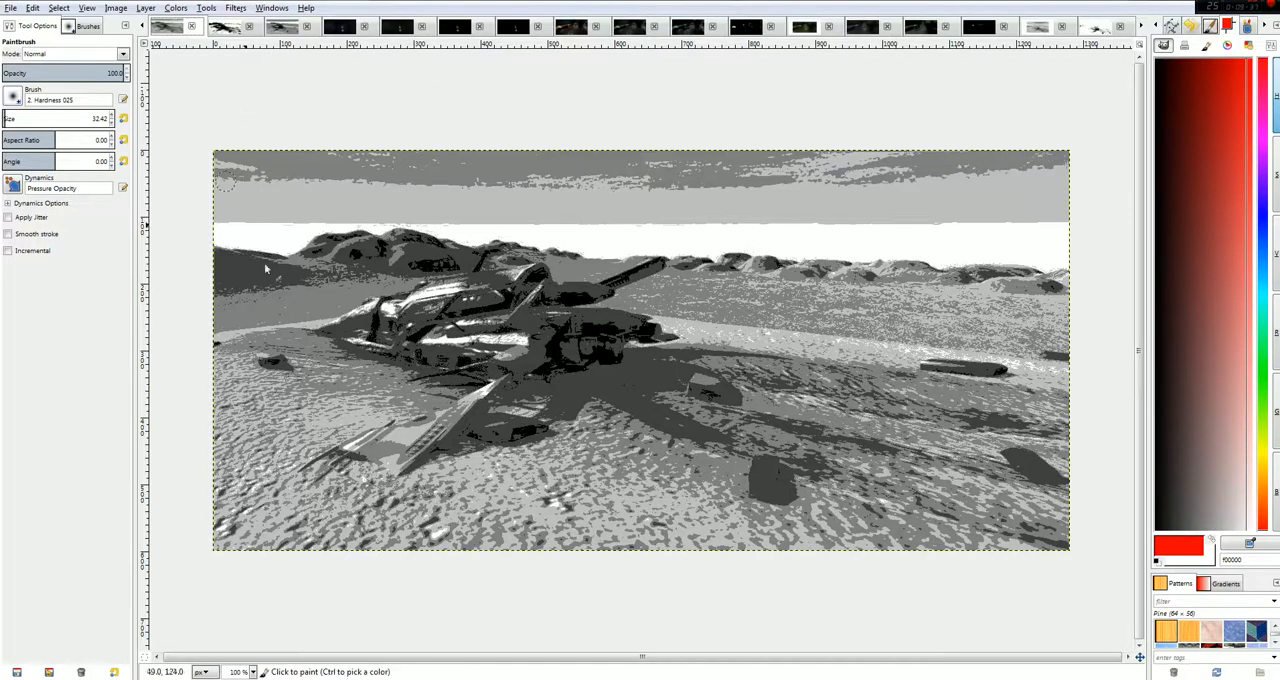
{"action": "left_click", "coordinate": [1038, 32]}
{"action": "left_click", "coordinate": [1090, 30]}
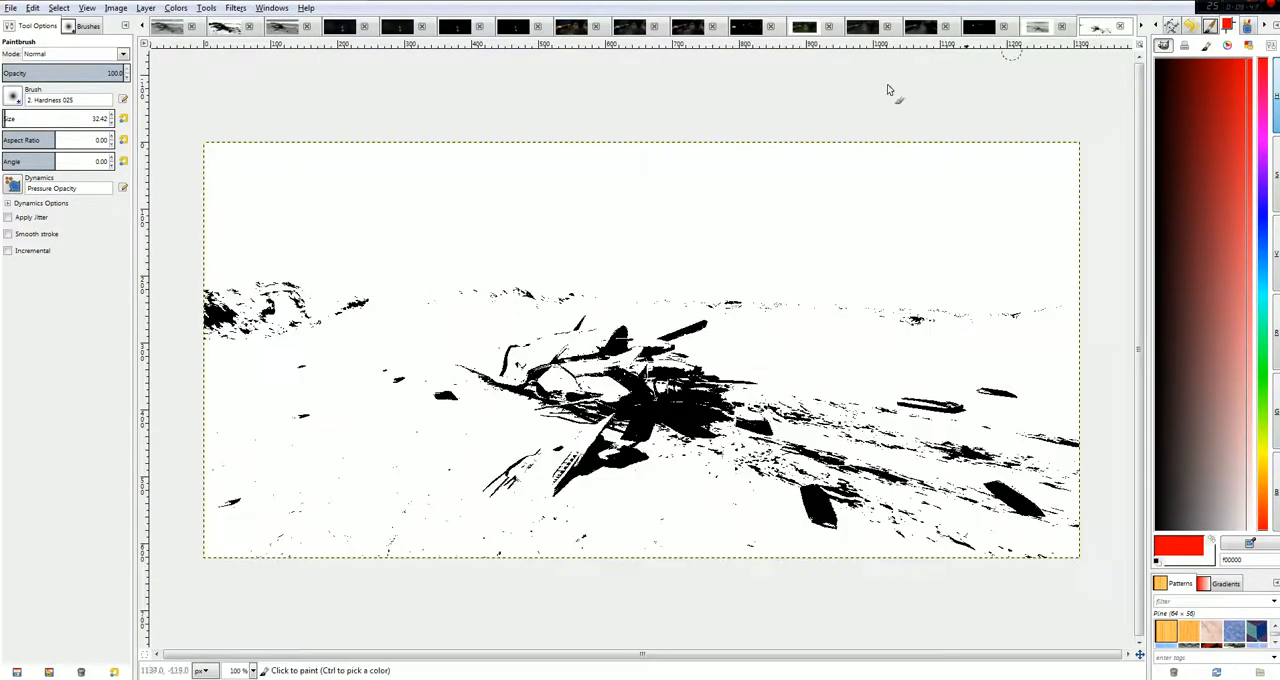
{"action": "left_click", "coordinate": [226, 27]}
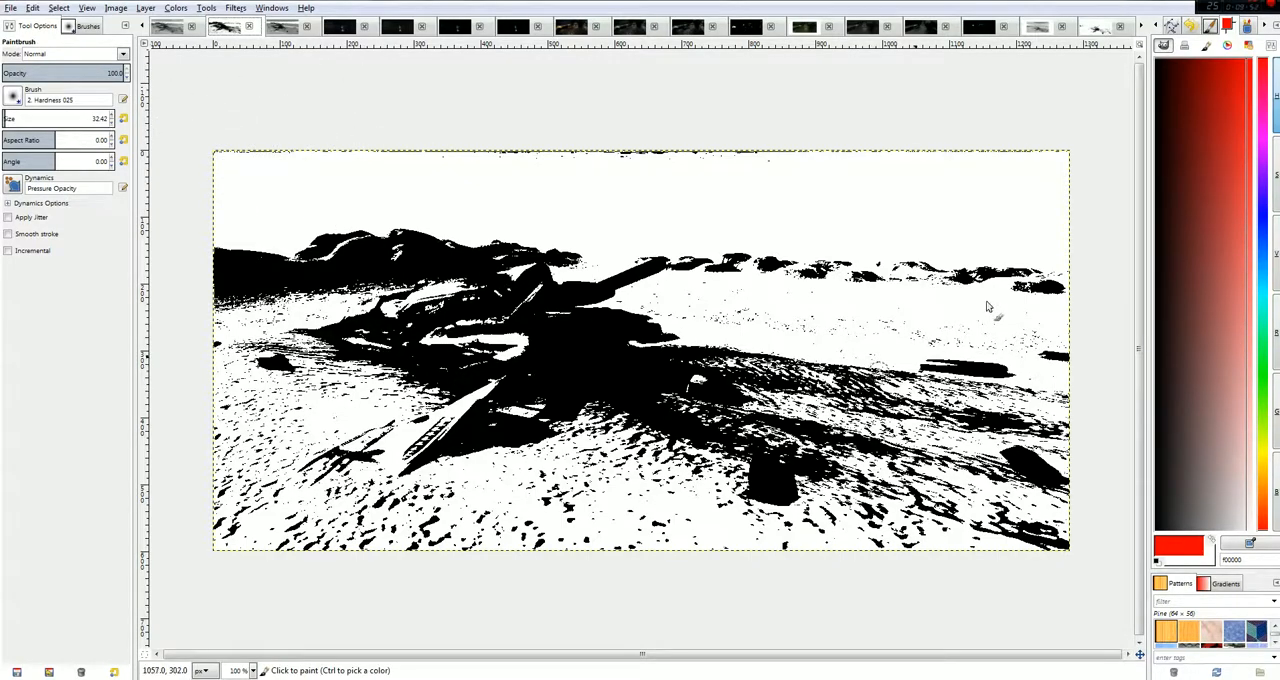
{"action": "left_click", "coordinate": [1098, 27]}
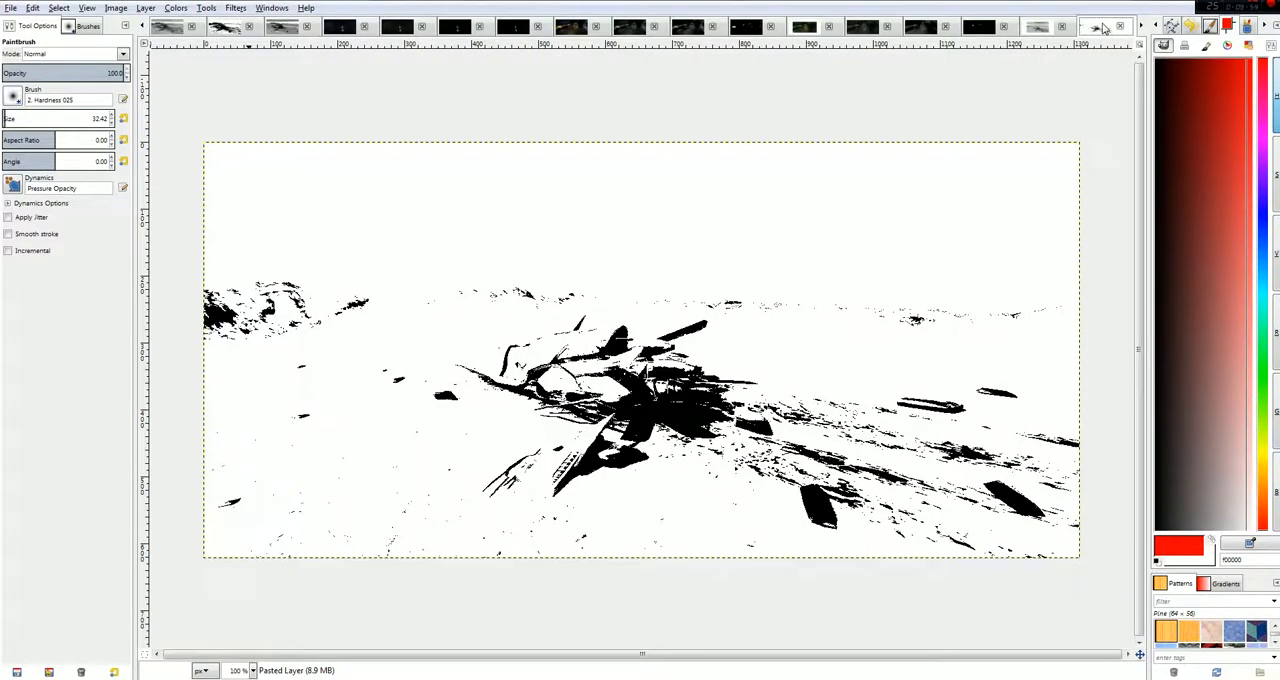
Look through the remaining scene versions, starting from the colour dining room image and ending on the grayscale abandon_v4.JPG.
{"action": "left_click", "coordinate": [1141, 28]}
{"action": "left_click", "coordinate": [1141, 28]}
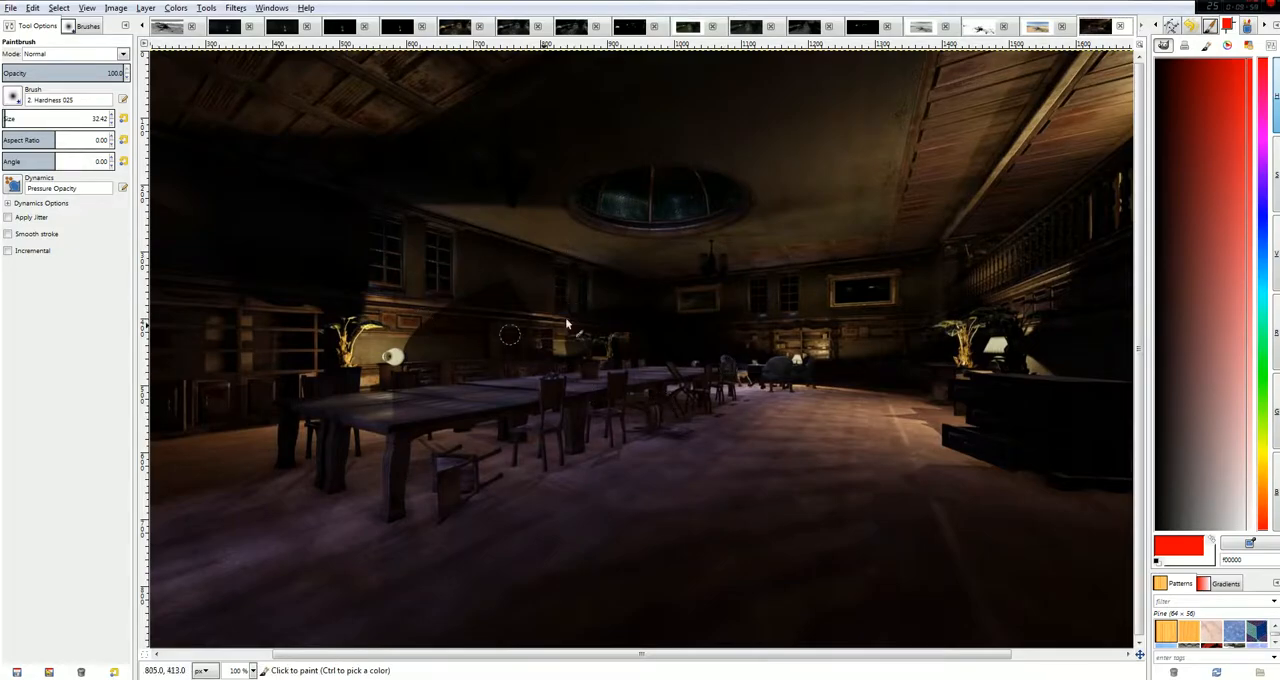
{"action": "left_click", "coordinate": [143, 27]}
{"action": "left_click", "coordinate": [143, 27]}
{"action": "left_click", "coordinate": [143, 27]}
{"action": "left_click", "coordinate": [143, 27]}
{"action": "left_click", "coordinate": [143, 27]}
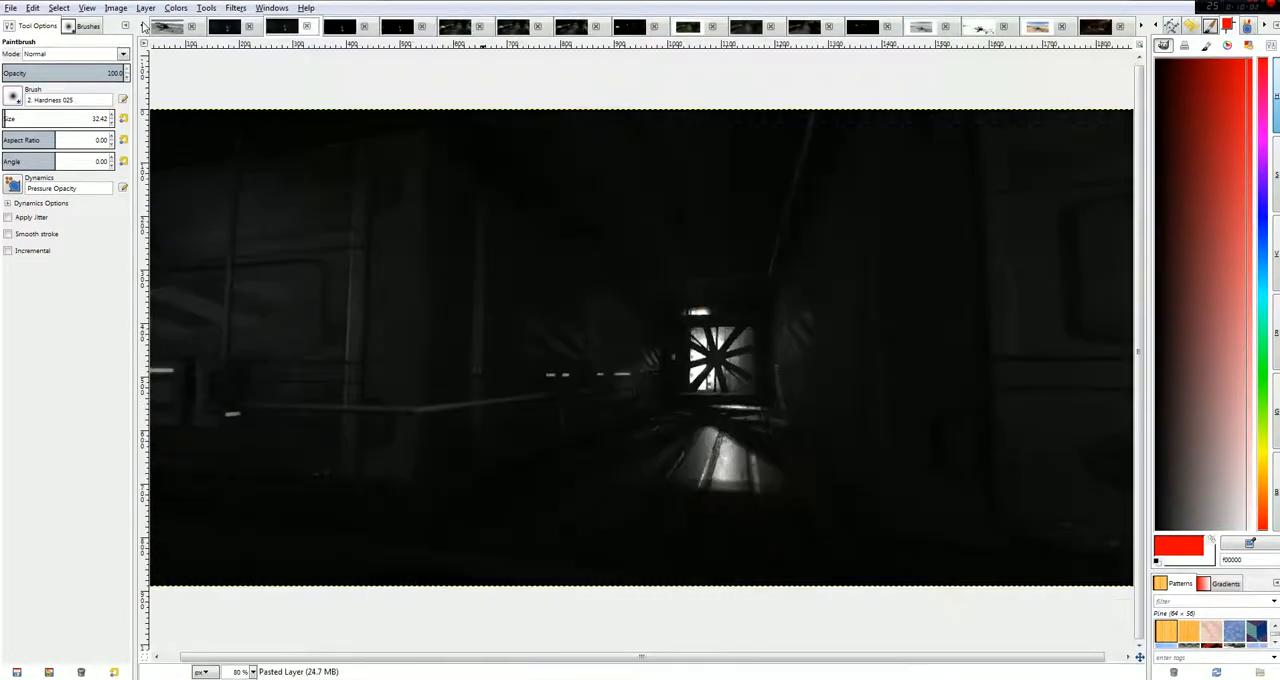
{"action": "left_click", "coordinate": [143, 27]}
{"action": "left_click", "coordinate": [143, 27]}
{"action": "left_click", "coordinate": [143, 27]}
{"action": "left_click", "coordinate": [143, 27]}
{"action": "left_click", "coordinate": [143, 27]}
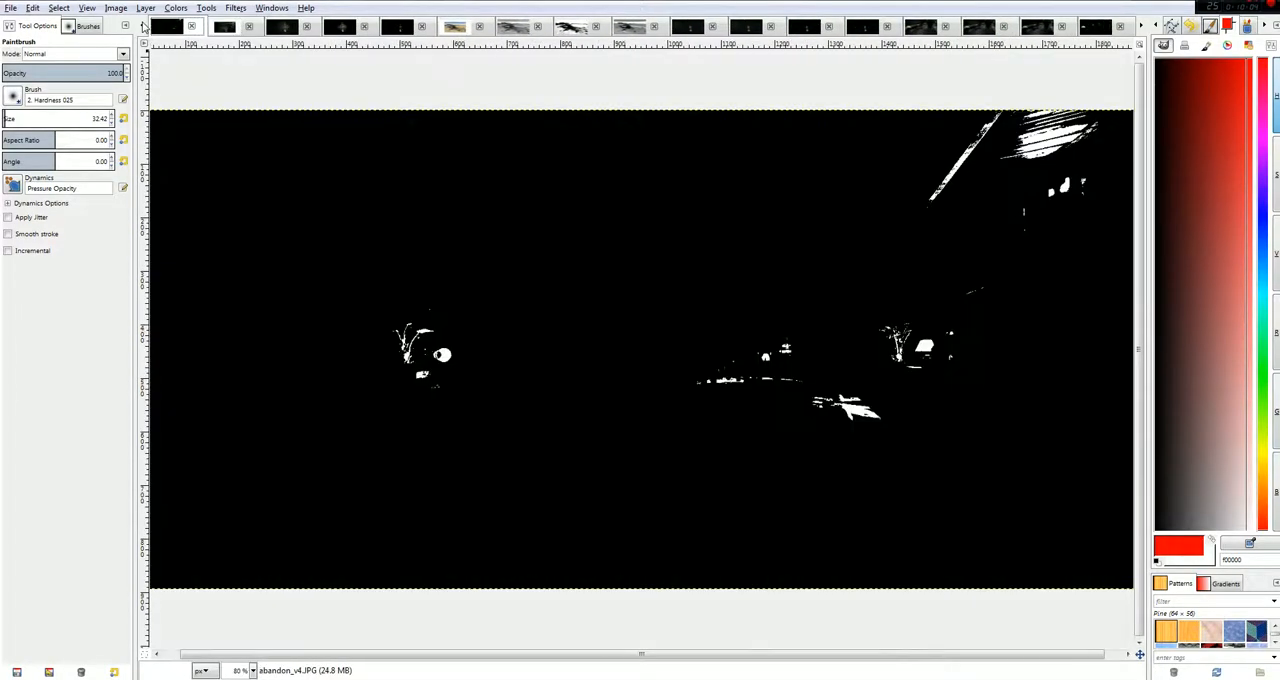
{"action": "left_click", "coordinate": [143, 27]}
{"action": "left_click", "coordinate": [143, 27]}
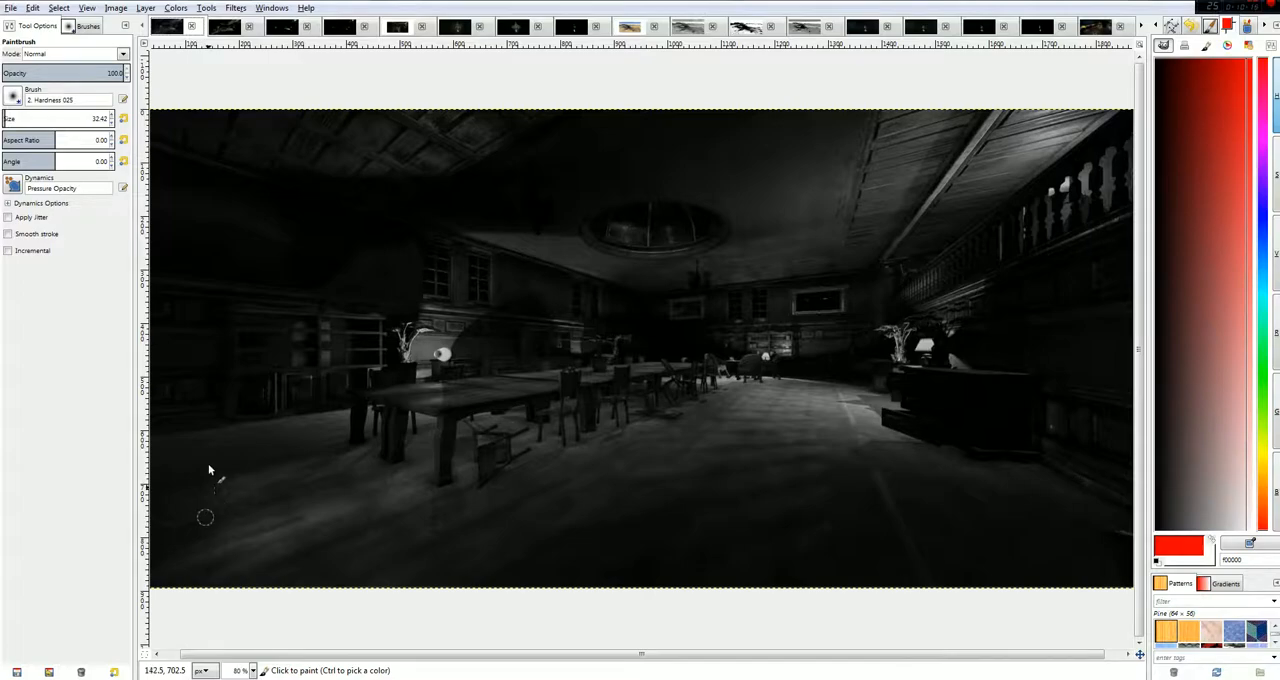
Try a Color Balance adjustment on the grayscale abandon_v4.JPG with the shadows' green level at 31.
{"action": "left_click", "coordinate": [148, 8]}
{"action": "left_click", "coordinate": [196, 24]}
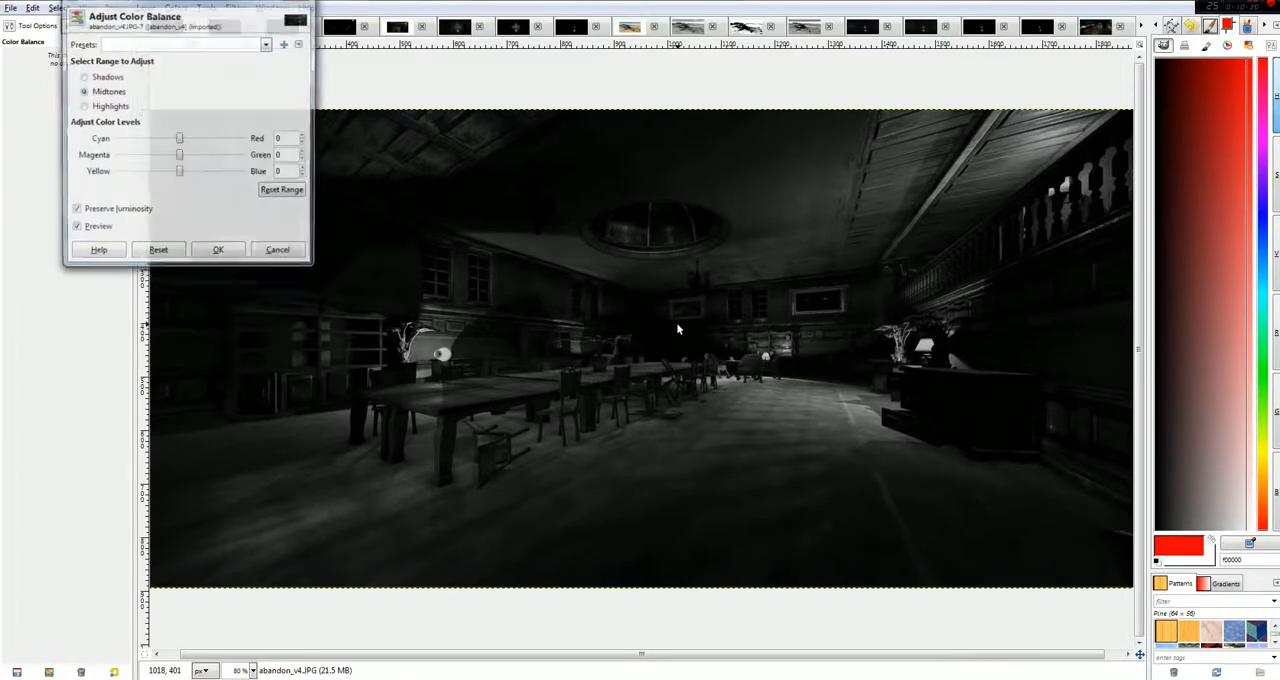
{"action": "left_click", "coordinate": [104, 77]}
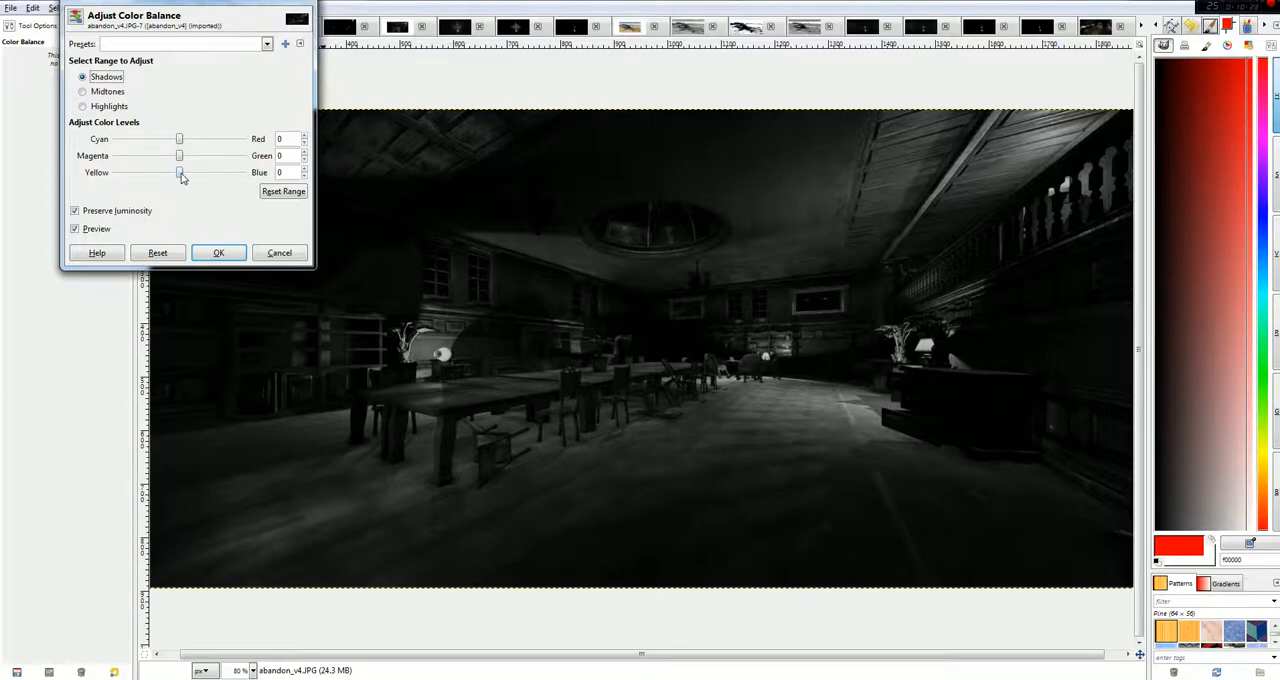
{"action": "left_click_drag", "start_coordinate": [181, 157], "coordinate": [201, 158]}
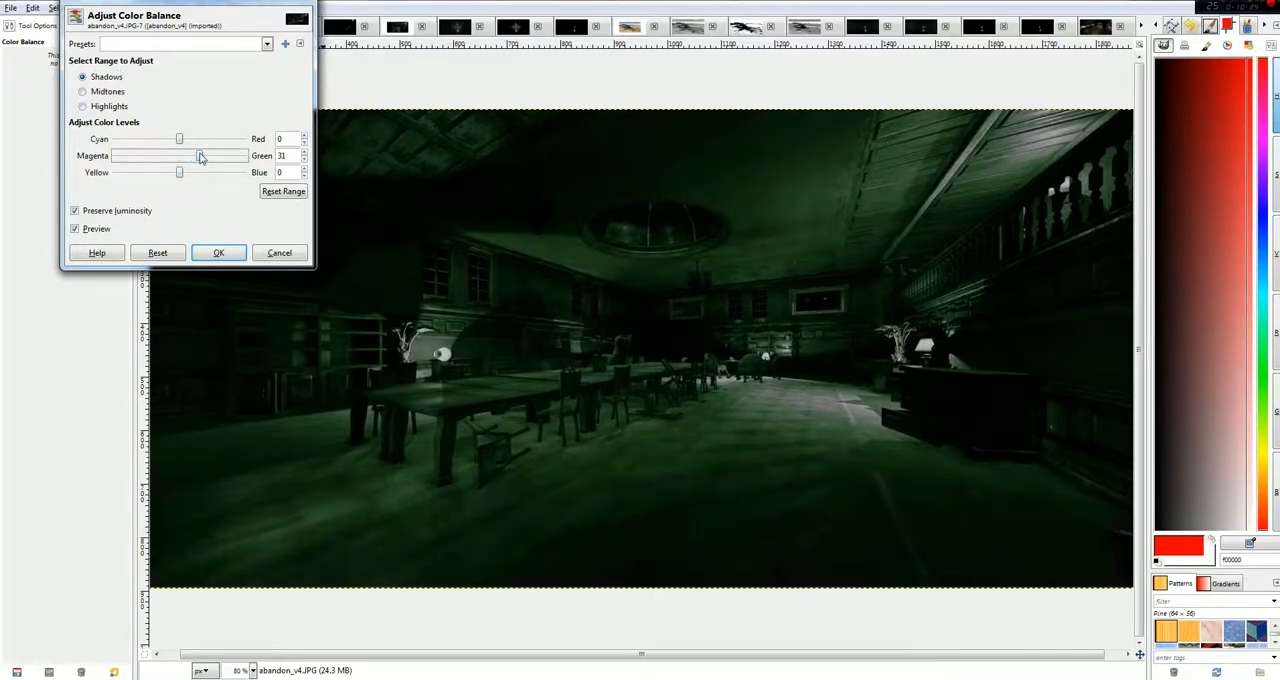
Try shifting the midtones along the yellow-blue range and setting the highlights to Red 100 and Blue -100.
{"action": "left_click", "coordinate": [105, 92]}
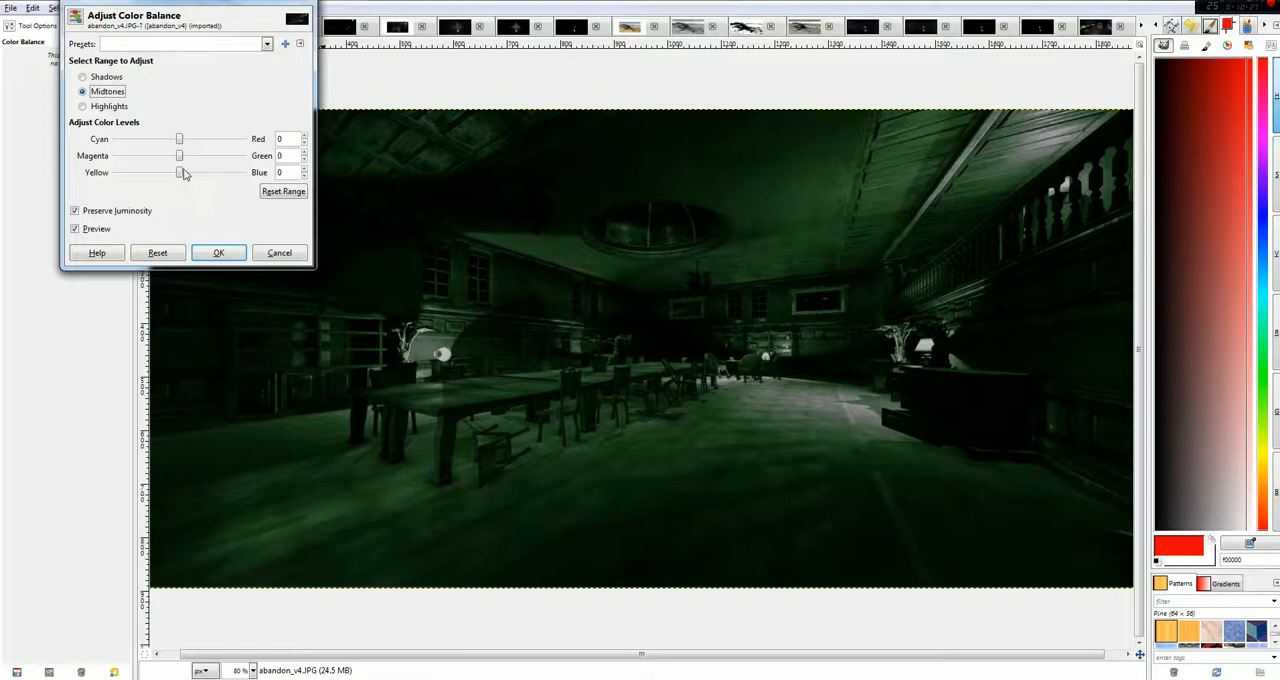
{"action": "left_click_drag", "start_coordinate": [181, 175], "coordinate": [78, 176]}
{"action": "left_click", "coordinate": [110, 107]}
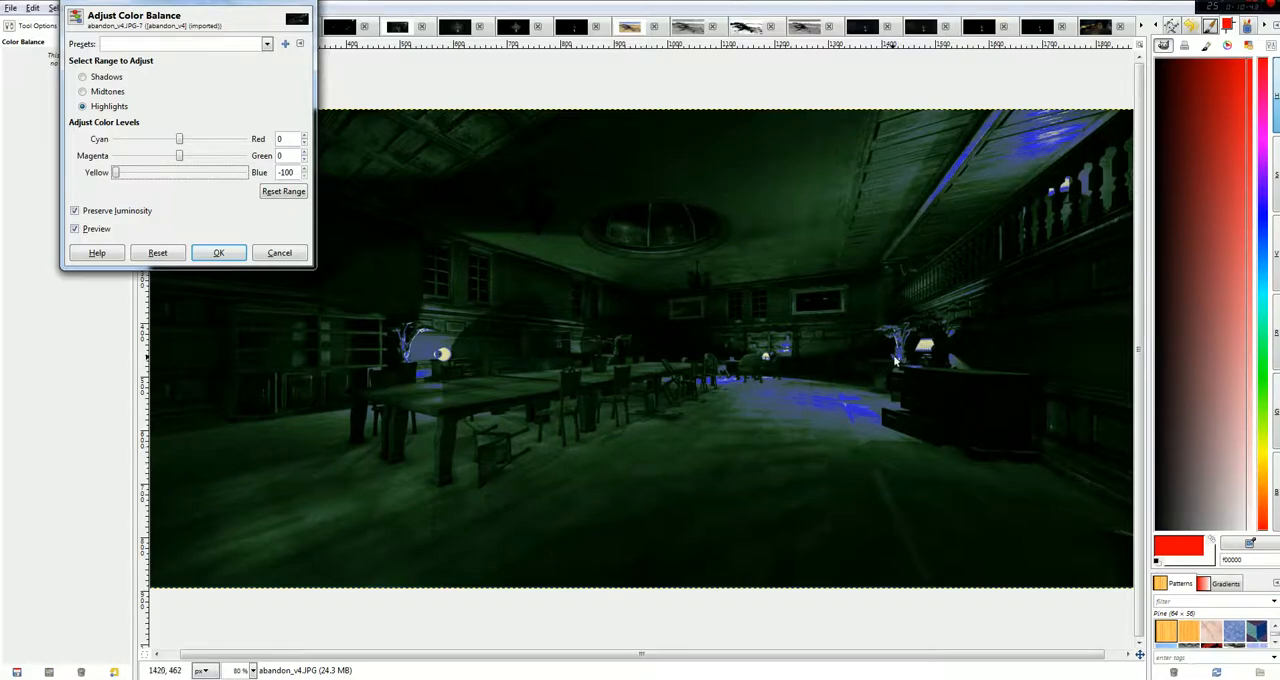
{"action": "left_click_drag", "start_coordinate": [181, 138], "coordinate": [250, 146]}
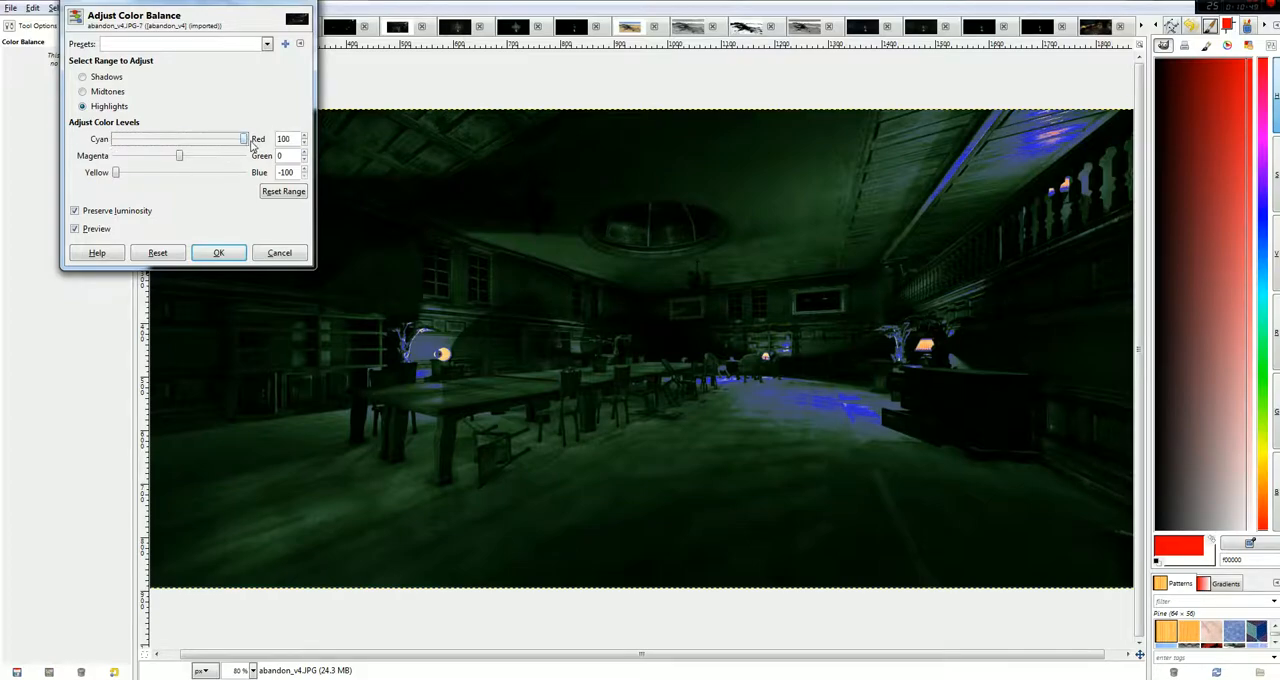
Try Blue -96 for the midtones and Blue 100 for the shadows, and discard the abandon_v4.JPG colour balance.
{"action": "left_click", "coordinate": [88, 92]}
{"action": "left_click_drag", "start_coordinate": [210, 177], "coordinate": [118, 175]}
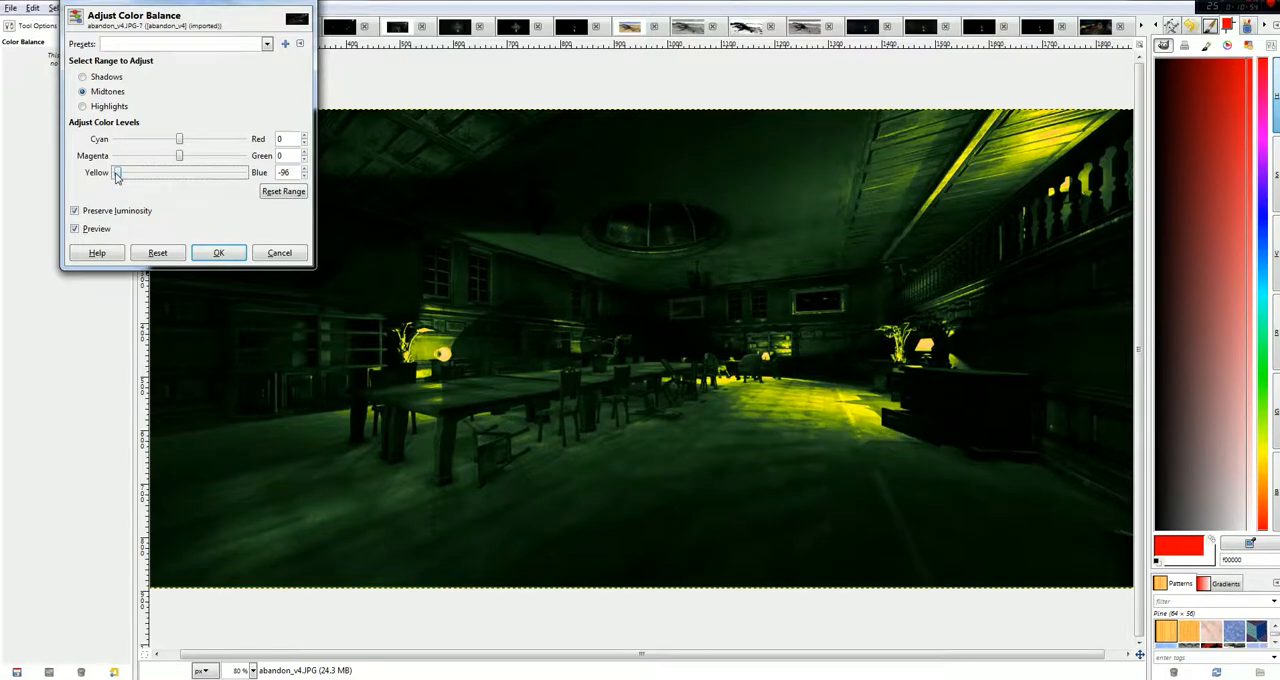
{"action": "left_click", "coordinate": [88, 78]}
{"action": "left_click_drag", "start_coordinate": [170, 173], "coordinate": [245, 178]}
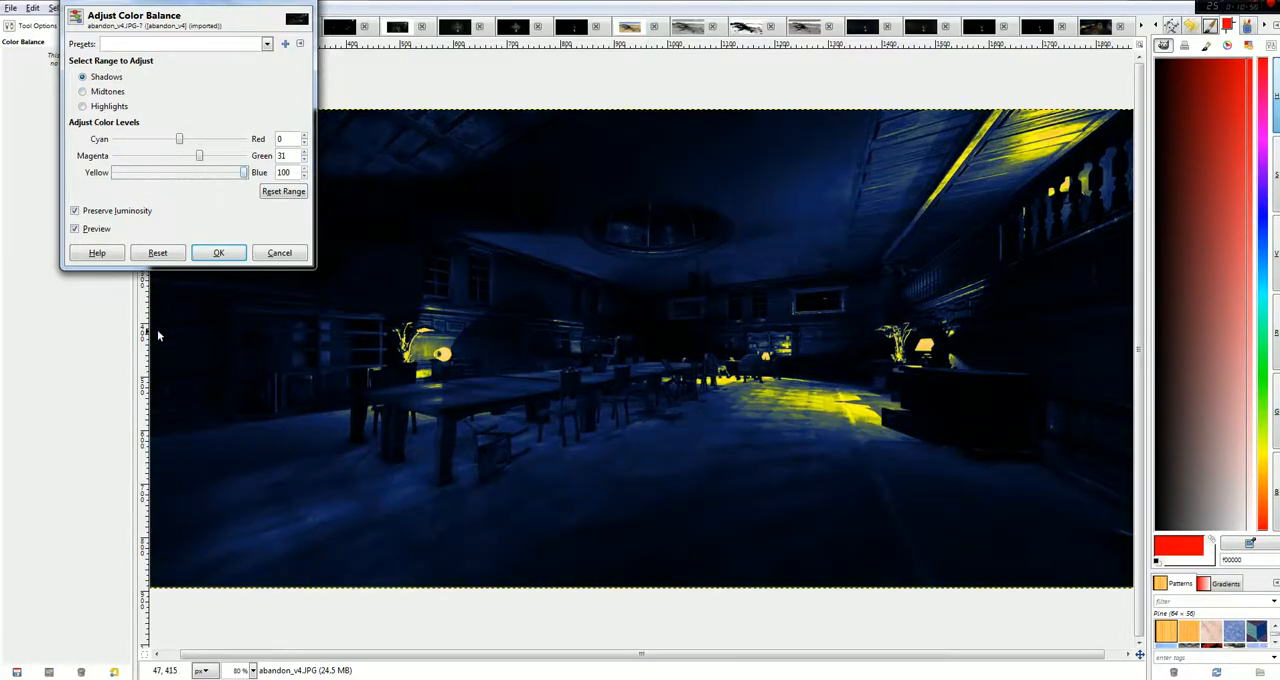
{"action": "left_click", "coordinate": [279, 252]}
Try a Color Balance adjustment on the grayscale Haunted_Final_v2.JPG, pushing the shadows strongly toward red.
{"action": "left_click", "coordinate": [391, 27]}
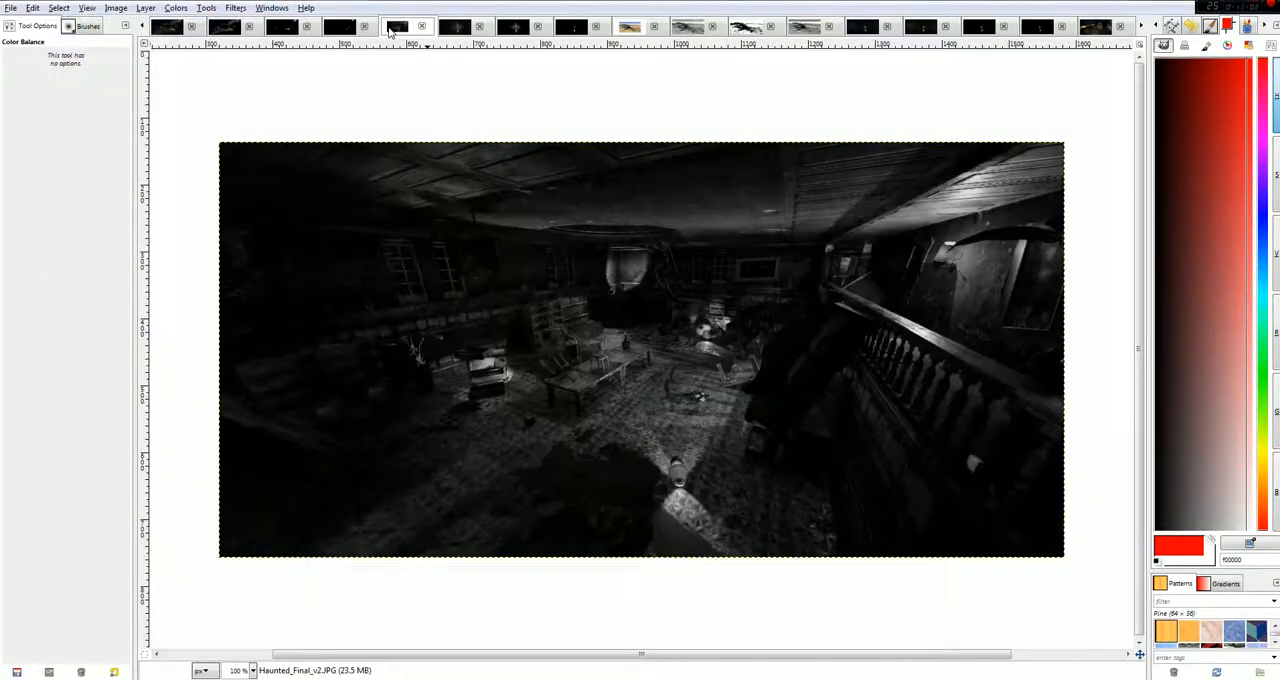
{"action": "left_click", "coordinate": [146, 8]}
{"action": "mouse_move", "coordinate": [170, 11]}
{"action": "left_click", "coordinate": [200, 24]}
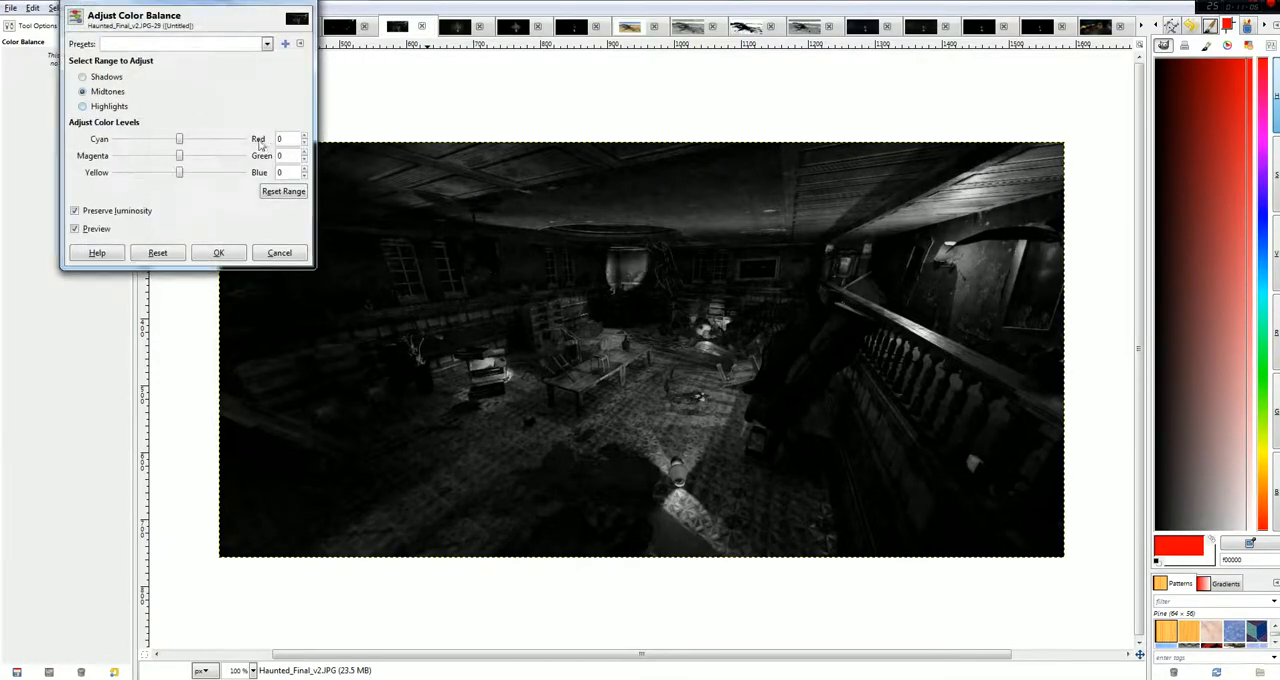
{"action": "left_click", "coordinate": [104, 78]}
{"action": "left_click_drag", "start_coordinate": [181, 138], "coordinate": [262, 138]}
Try pushing the midtones toward magenta and the highlights to Blue 100, and discard the Haunted_Final_v2.JPG colour balance.
{"action": "left_click", "coordinate": [96, 91]}
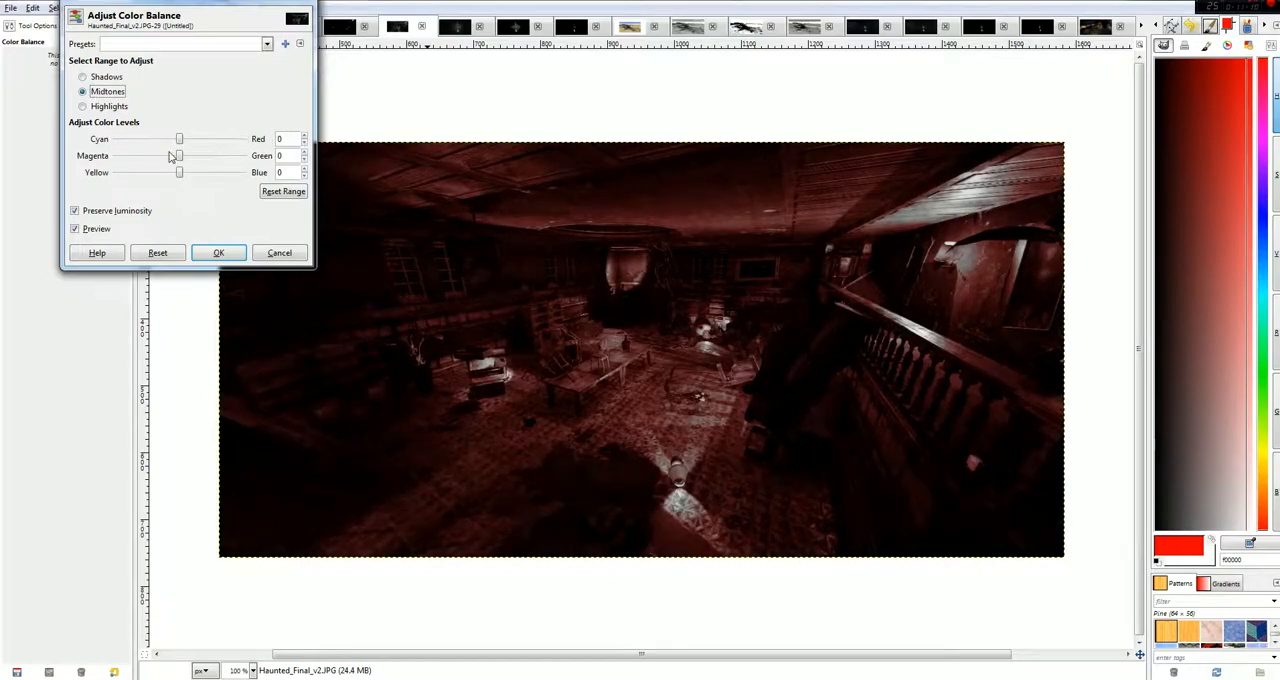
{"action": "left_click_drag", "start_coordinate": [179, 157], "coordinate": [101, 162]}
{"action": "left_click", "coordinate": [108, 107]}
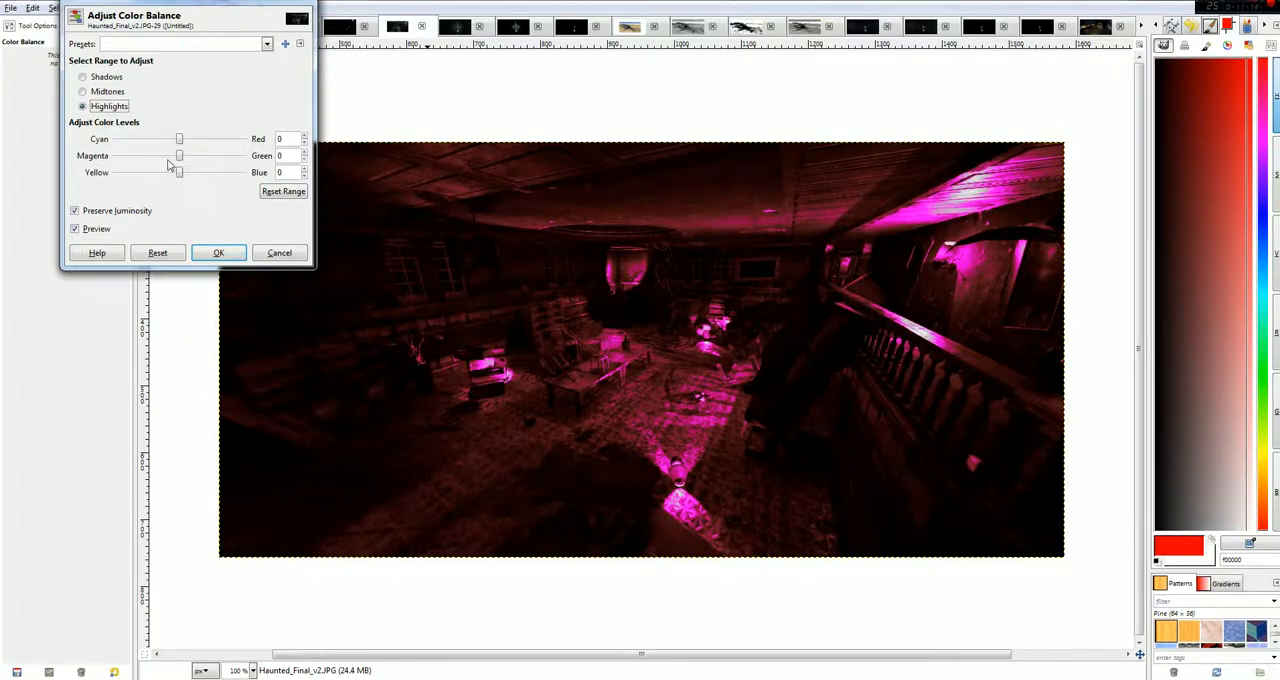
{"action": "left_click_drag", "start_coordinate": [181, 172], "coordinate": [301, 178]}
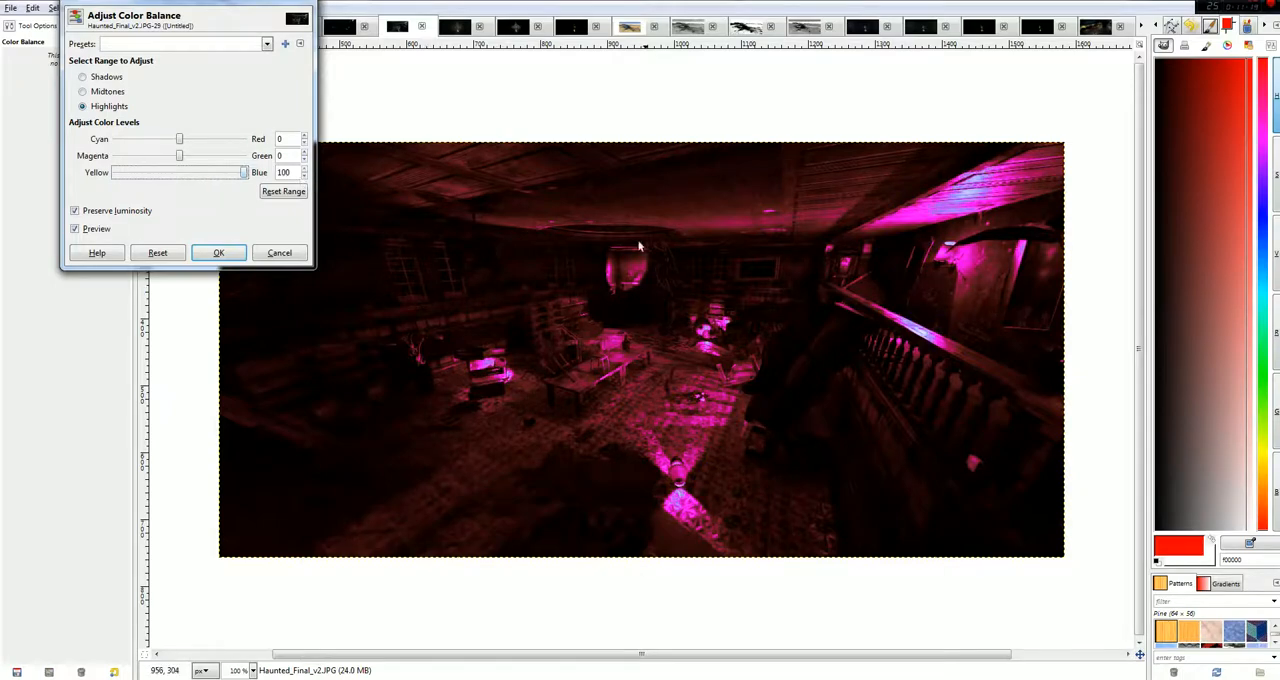
{"action": "left_click", "coordinate": [278, 253]}
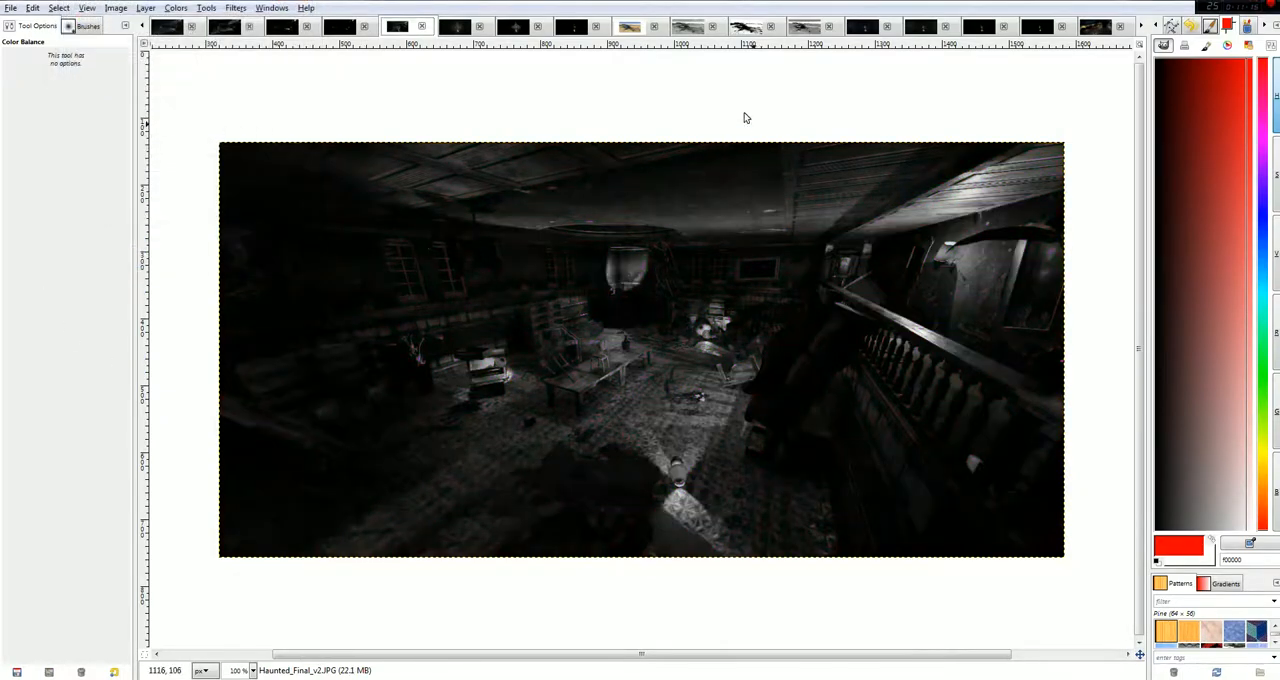
Try a Color Balance adjustment on the grayscale Ventilation.png, pushing the shadows strongly toward red.
{"action": "left_click", "coordinate": [455, 30]}
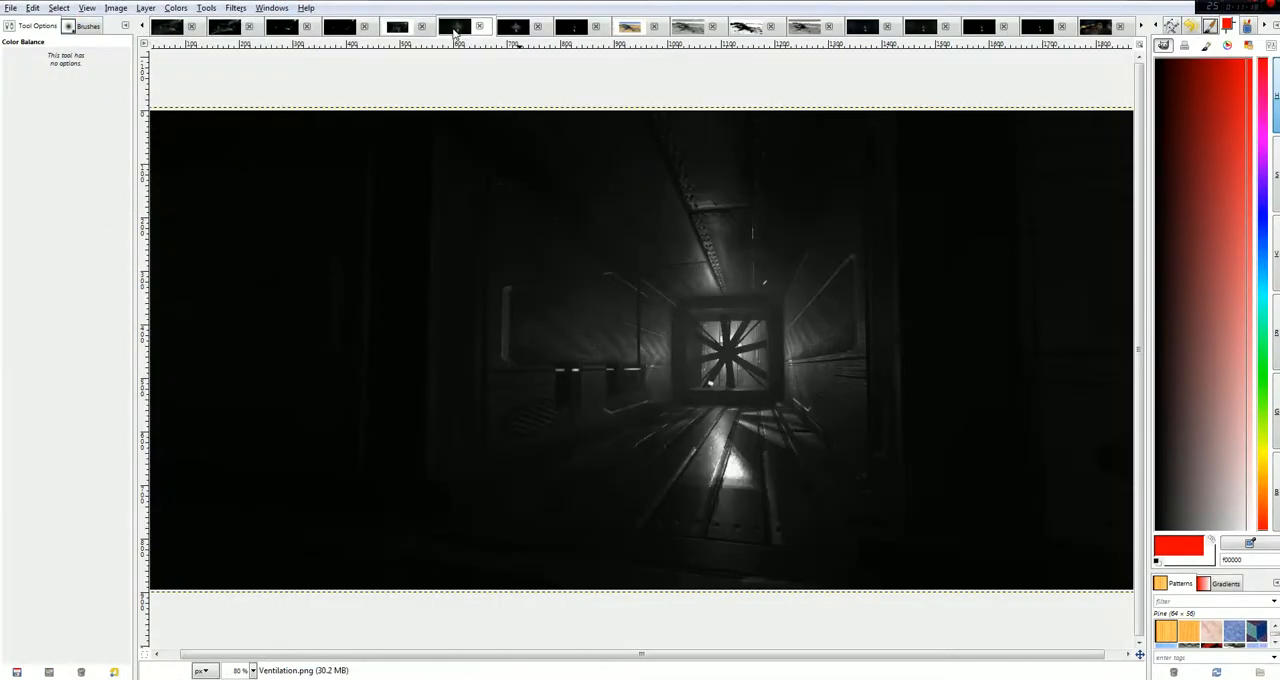
{"action": "left_click", "coordinate": [173, 8]}
{"action": "left_click", "coordinate": [173, 30]}
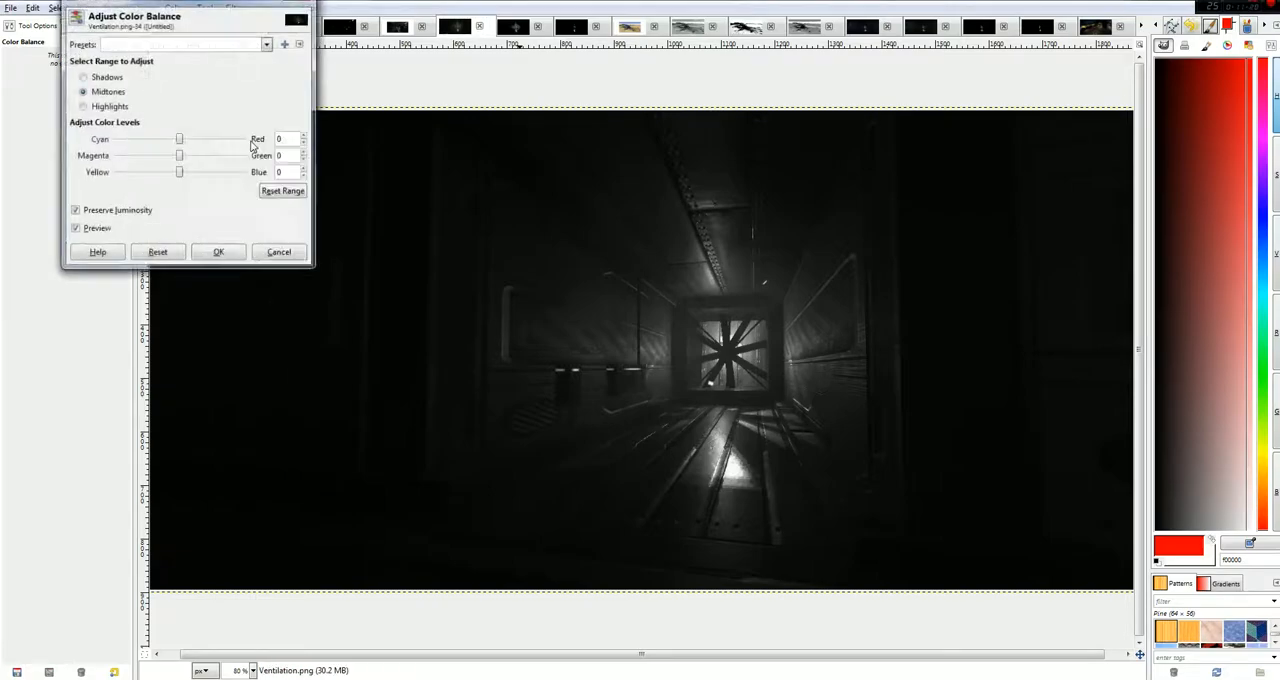
{"action": "left_click", "coordinate": [106, 77]}
{"action": "left_click_drag", "start_coordinate": [179, 139], "coordinate": [240, 141]}
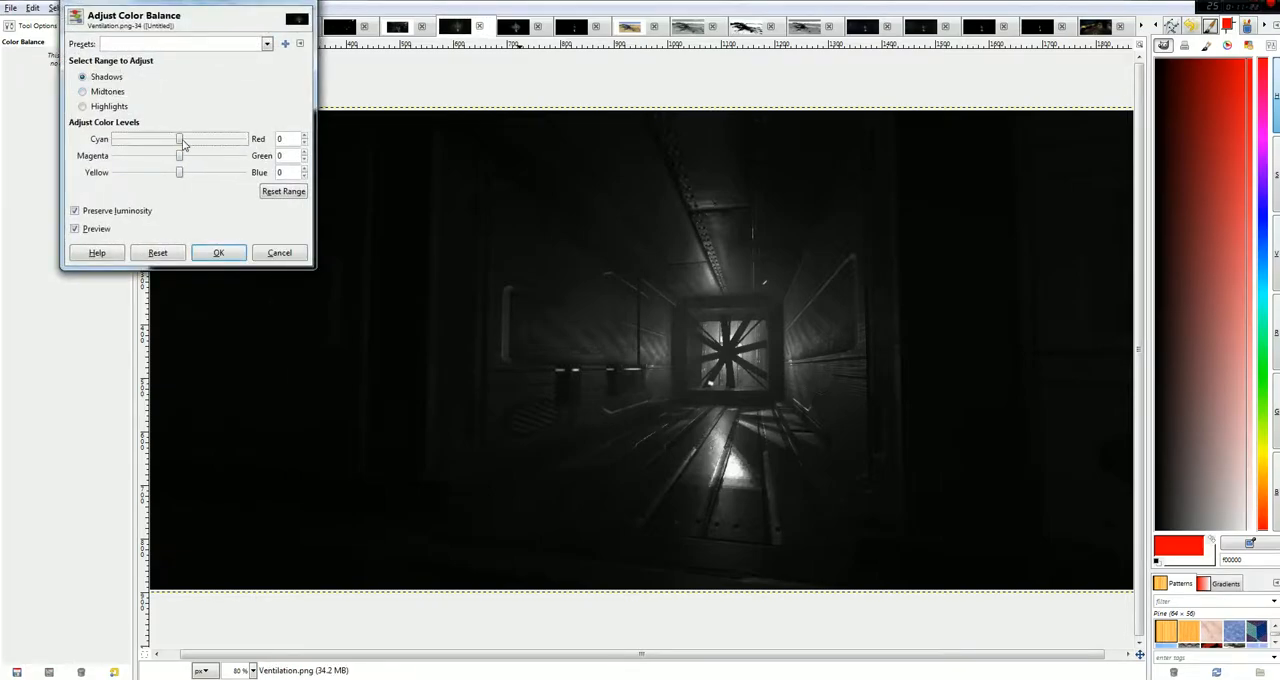
Try pushing the midtones toward green and the highlights to Blue 100, and discard the Ventilation.png colour balance.
{"action": "left_click", "coordinate": [85, 92]}
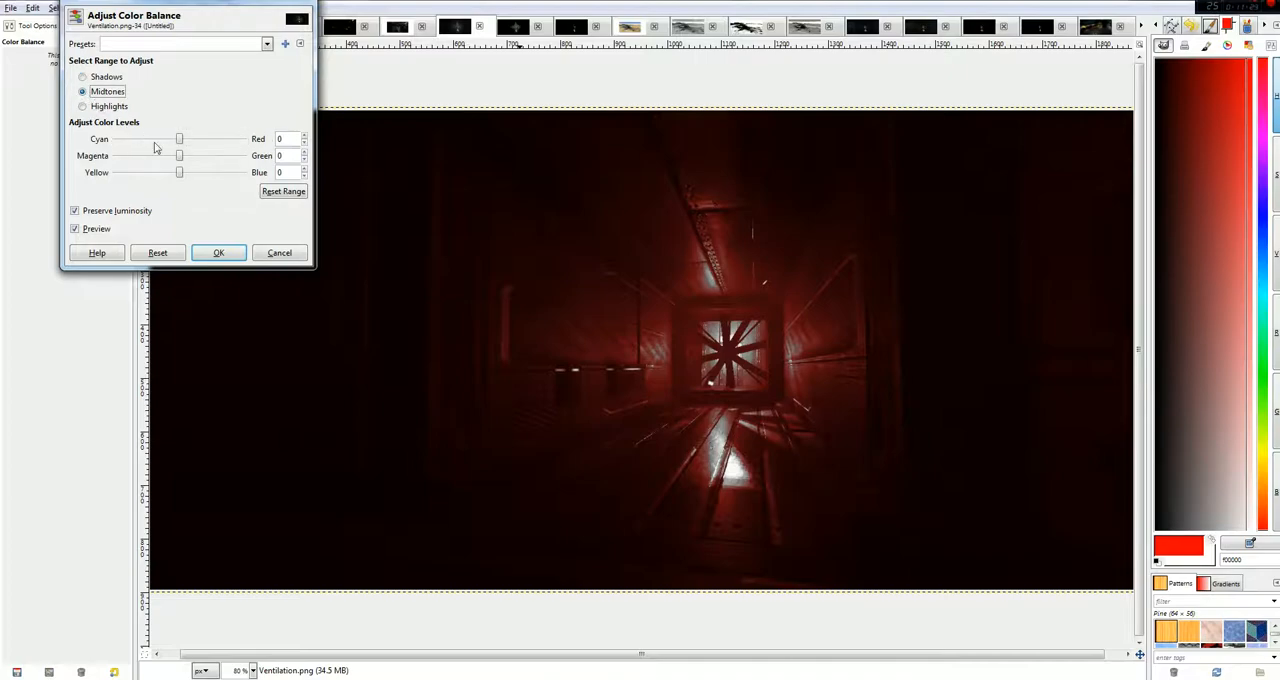
{"action": "left_click_drag", "start_coordinate": [180, 156], "coordinate": [300, 166]}
{"action": "left_click", "coordinate": [85, 107]}
{"action": "left_click_drag", "start_coordinate": [178, 174], "coordinate": [334, 183]}
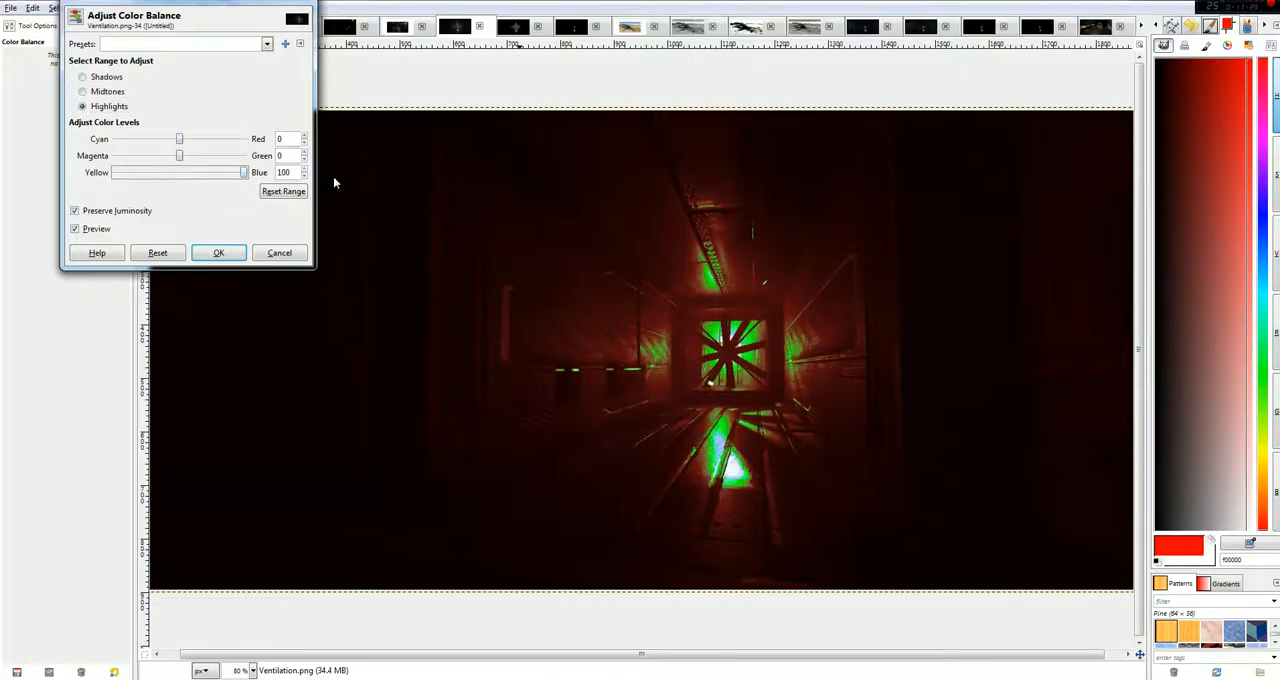
{"action": "left_click", "coordinate": [280, 253]}
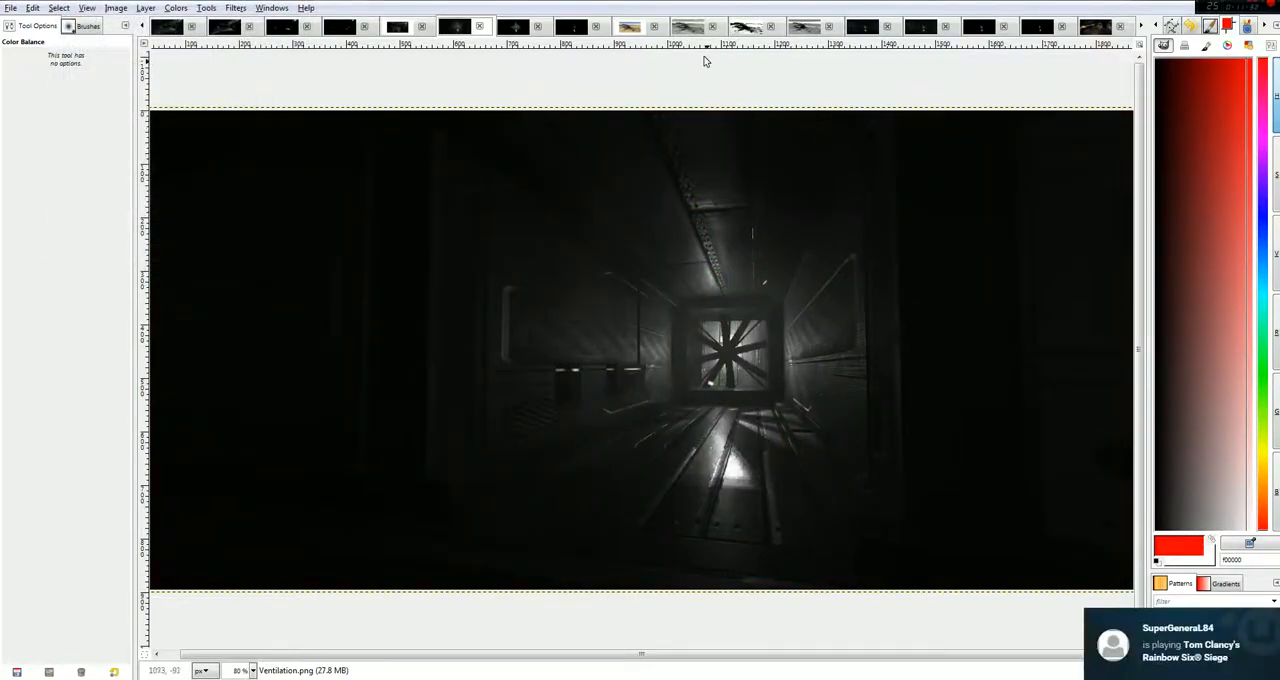
Try a Color Balance adjustment on the posterized desert wreck image, setting the shadows to Blue 26.
{"action": "left_click", "coordinate": [690, 30]}
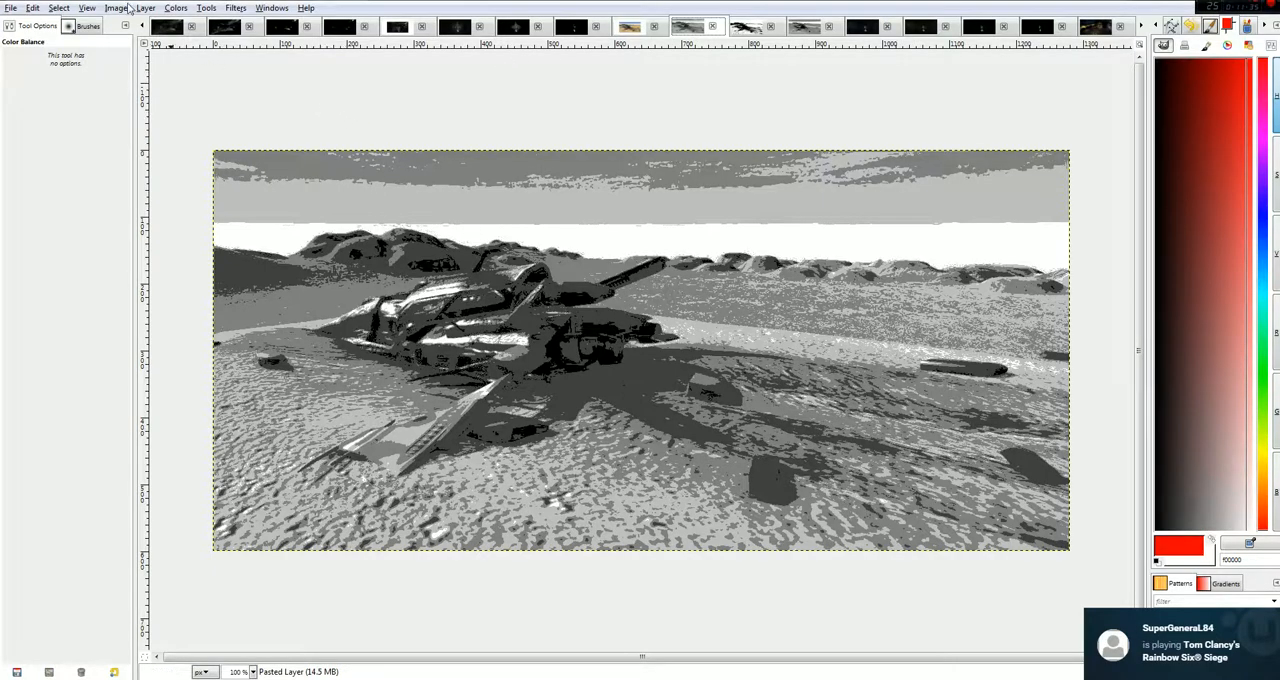
{"action": "left_click", "coordinate": [118, 8]}
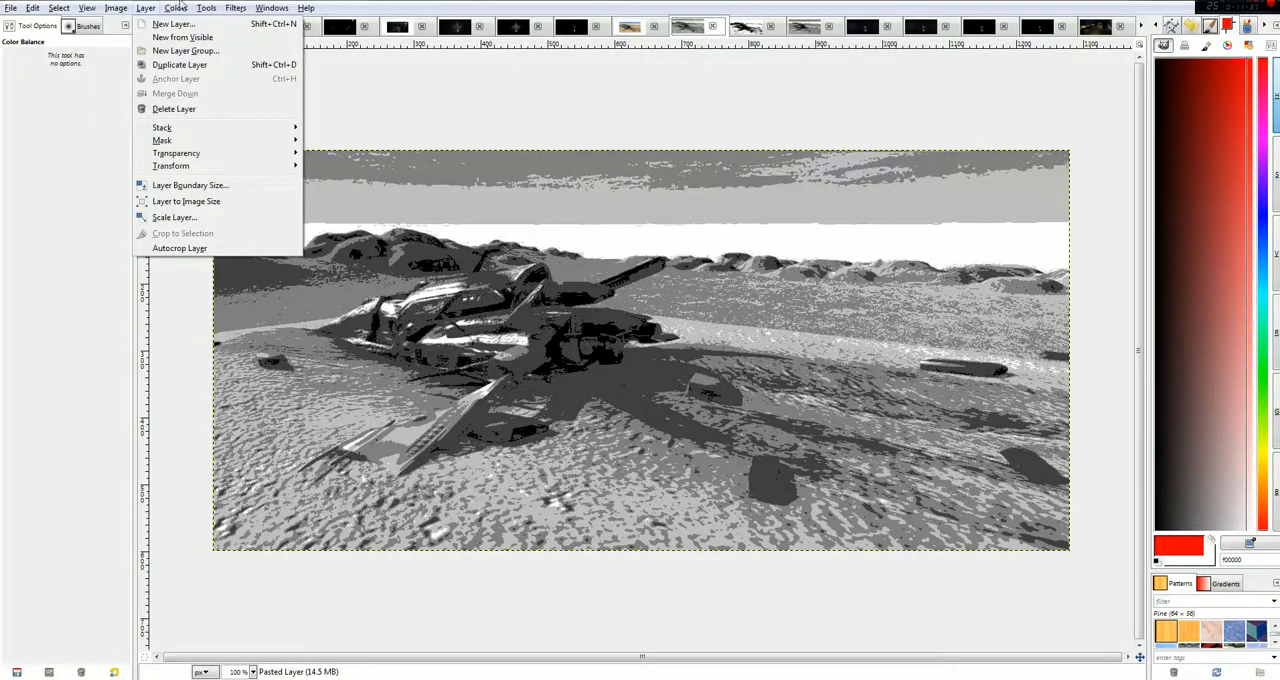
{"action": "left_click", "coordinate": [195, 23]}
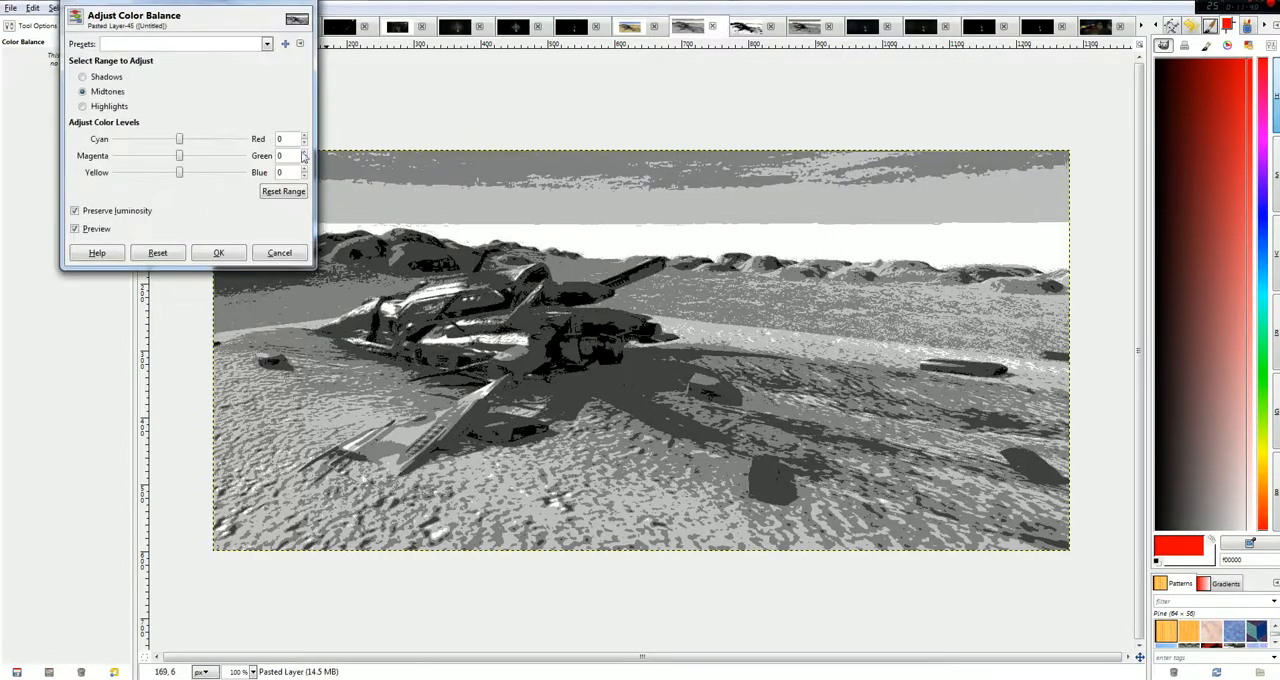
{"action": "left_click", "coordinate": [96, 78]}
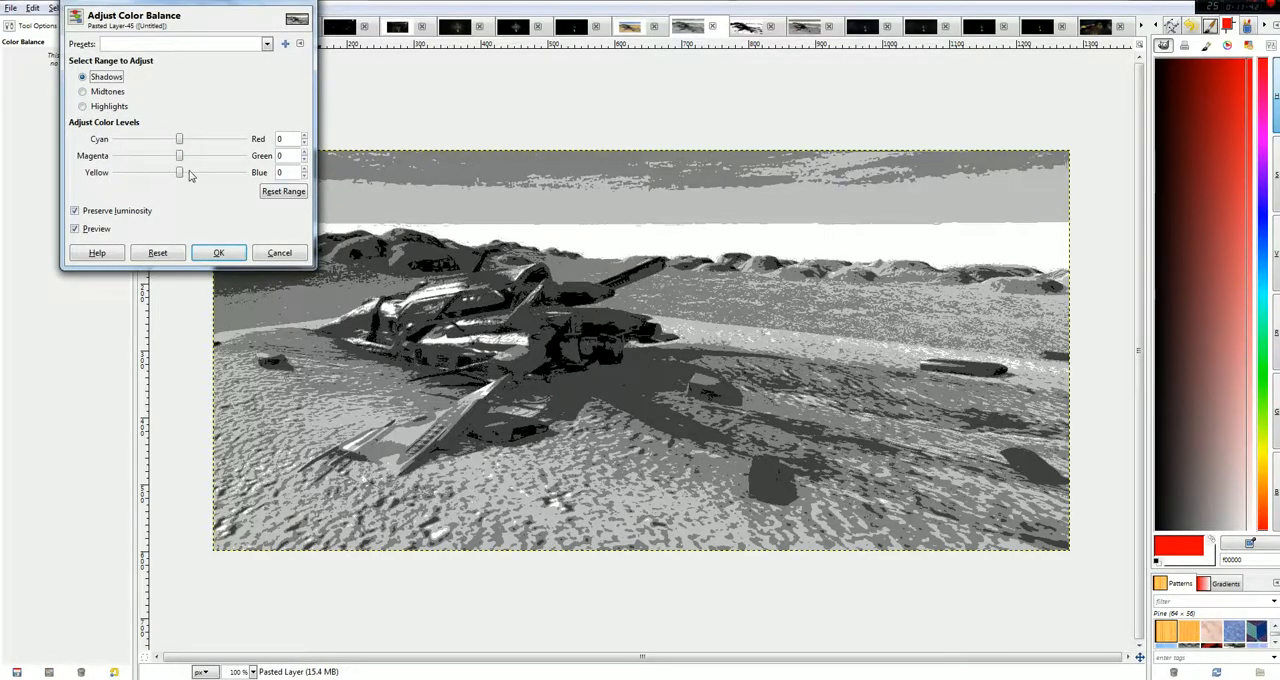
{"action": "left_click_drag", "start_coordinate": [180, 173], "coordinate": [198, 177]}
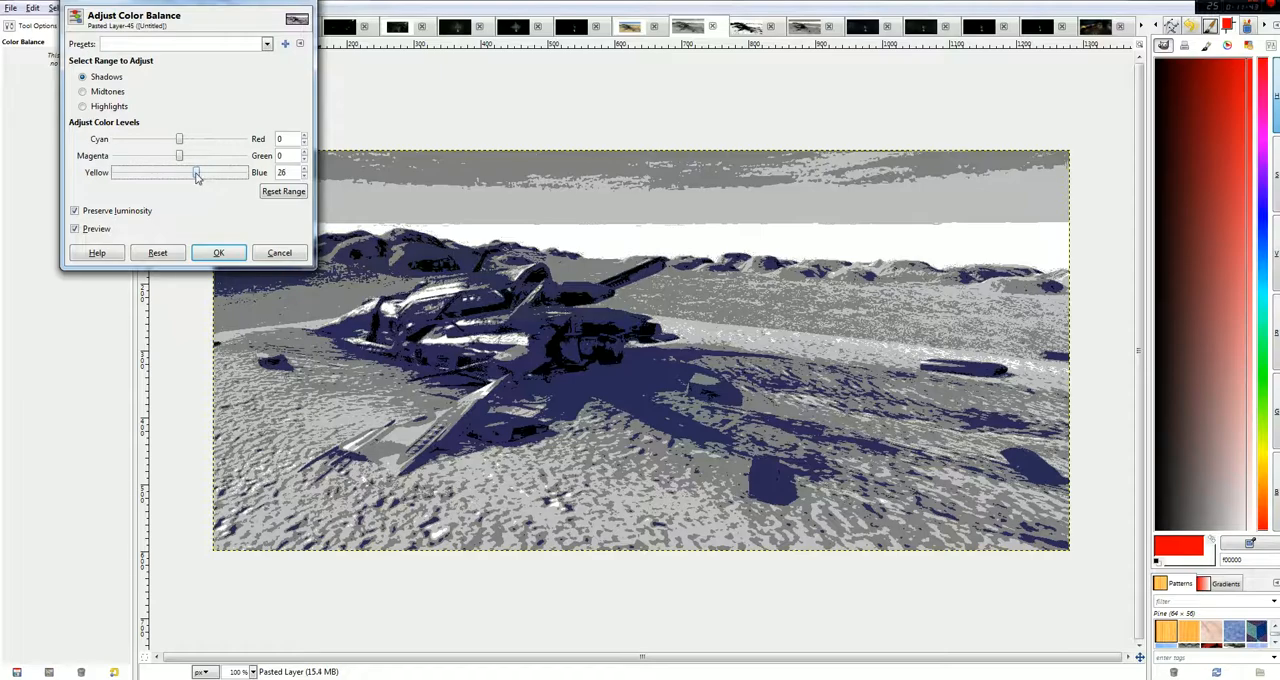
Try setting the midtones to Blue -18 and the highlights to Red -31, and discard the desert wreck's colour balance.
{"action": "left_click", "coordinate": [112, 92]}
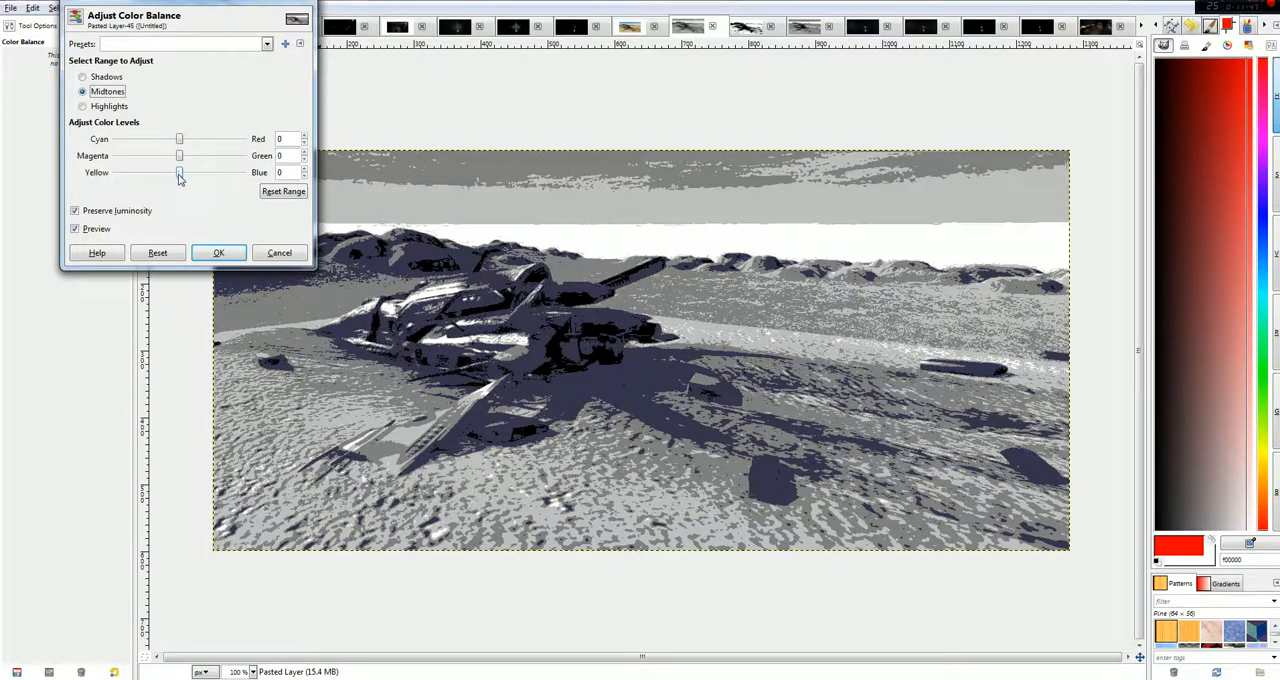
{"action": "left_click_drag", "start_coordinate": [180, 177], "coordinate": [169, 178]}
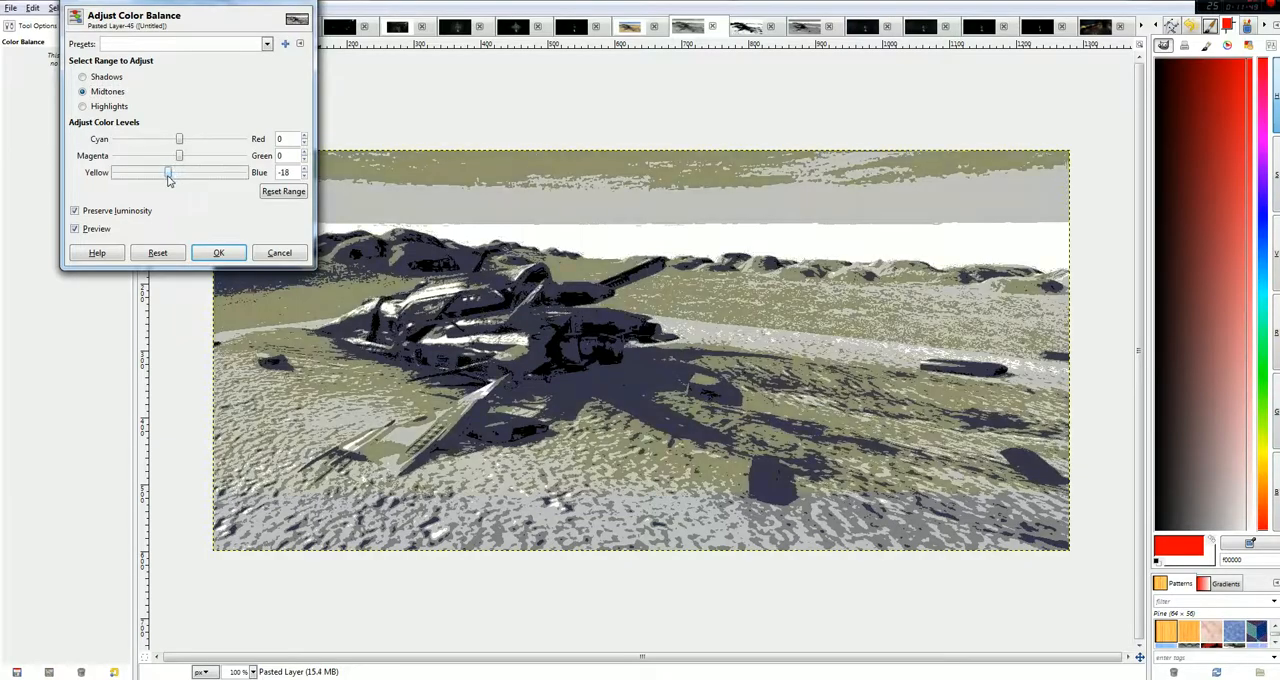
{"action": "left_click", "coordinate": [104, 106]}
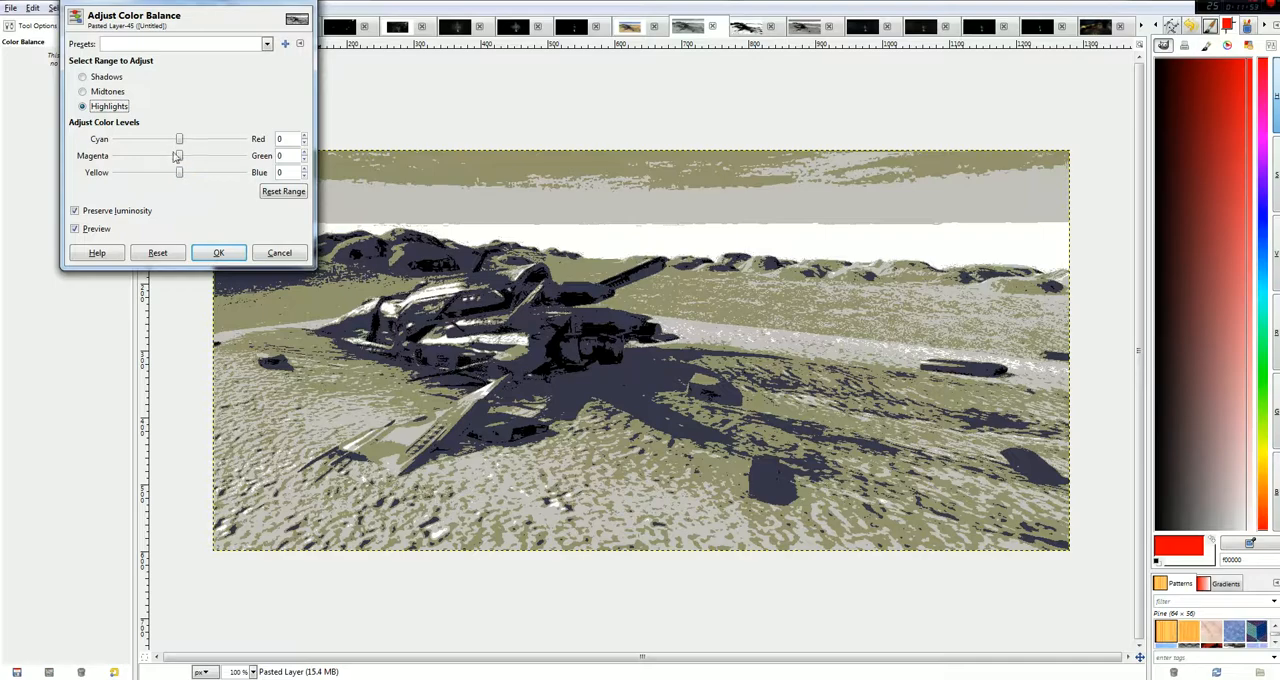
{"action": "left_click_drag", "start_coordinate": [179, 140], "coordinate": [158, 142]}
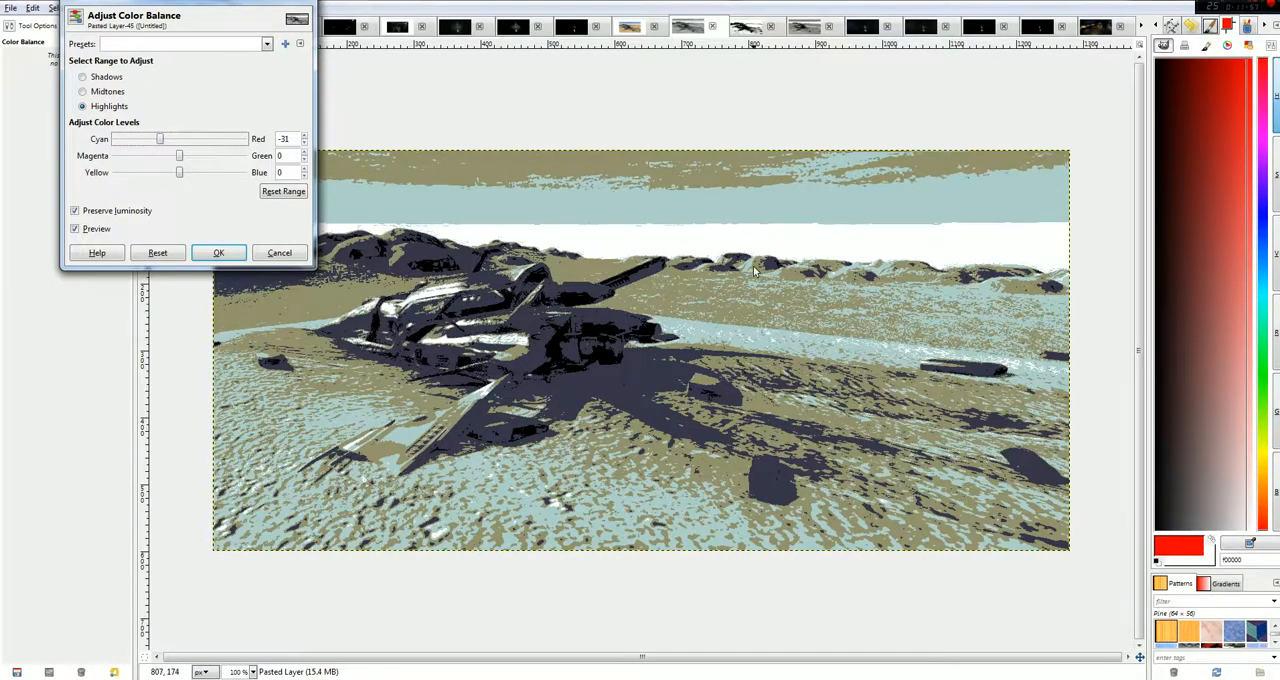
{"action": "left_click", "coordinate": [279, 252]}
Try a Color Balance adjustment on the grayscale version of 2016-05-19.png, setting the shadows to Blue -100.
{"action": "left_click", "coordinate": [857, 27]}
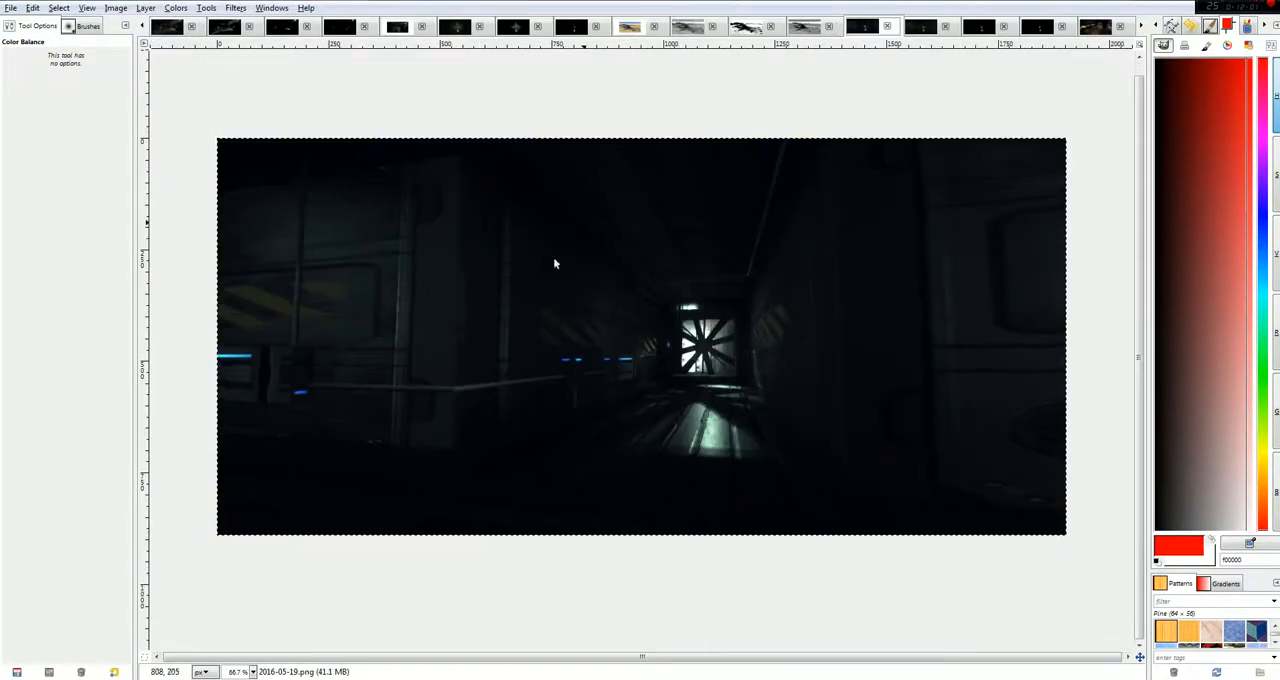
{"action": "left_click", "coordinate": [155, 9]}
{"action": "left_click", "coordinate": [158, 12]}
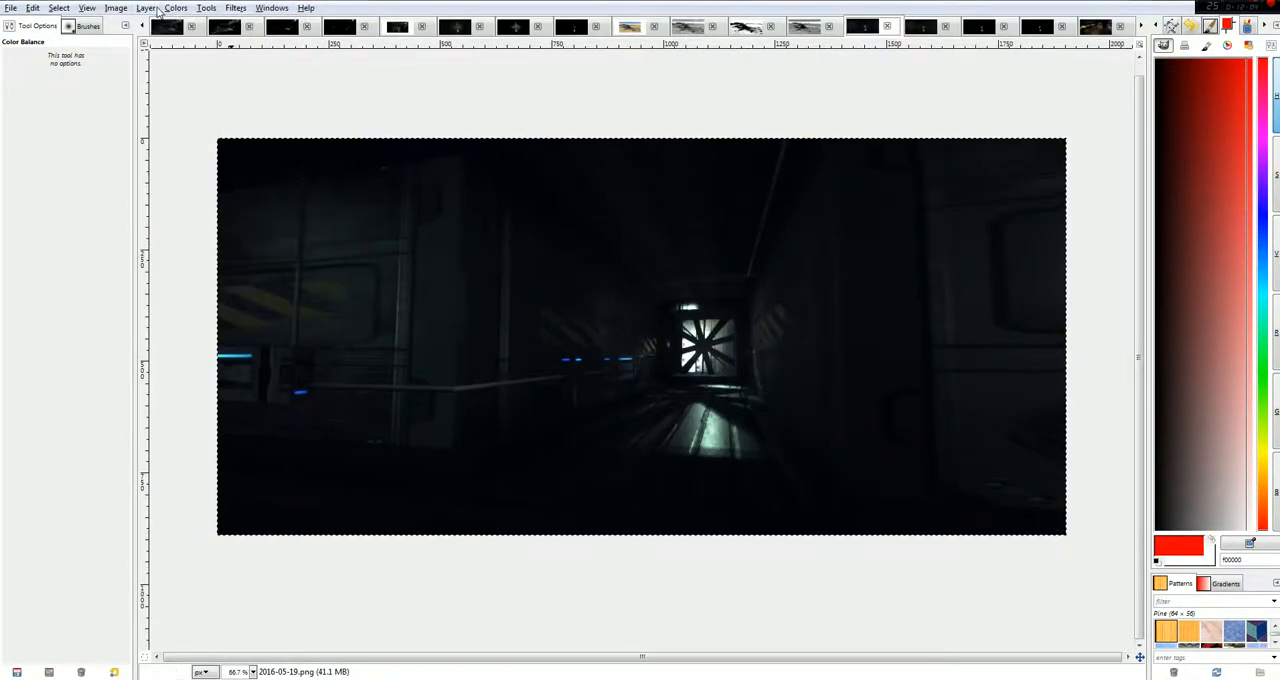
{"action": "left_click", "coordinate": [922, 32]}
{"action": "left_click", "coordinate": [116, 8]}
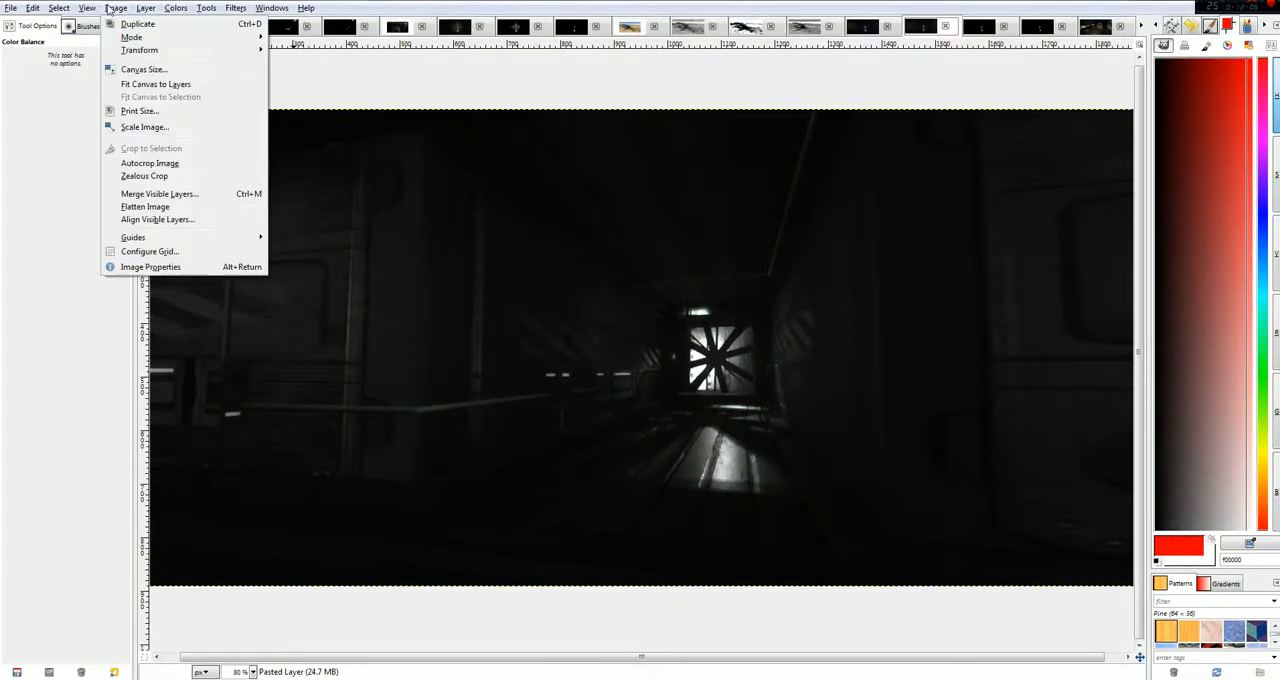
{"action": "left_click", "coordinate": [207, 24]}
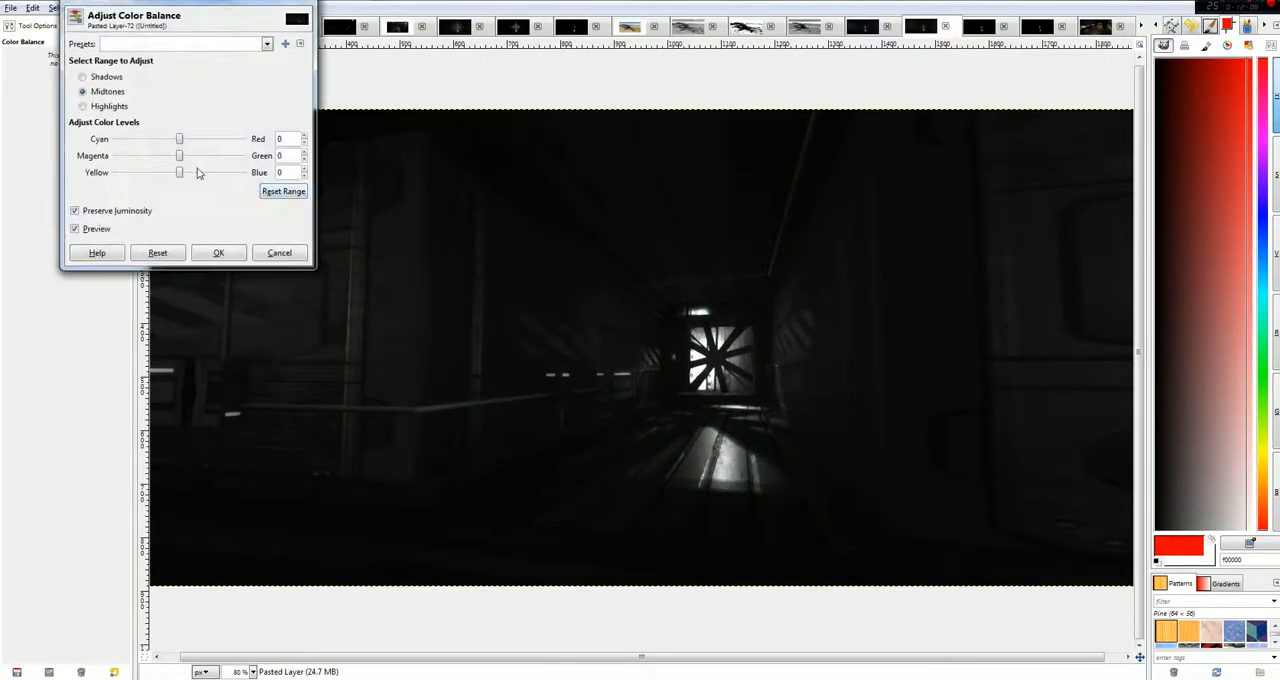
{"action": "left_click", "coordinate": [104, 77]}
{"action": "left_click_drag", "start_coordinate": [180, 173], "coordinate": [112, 173]}
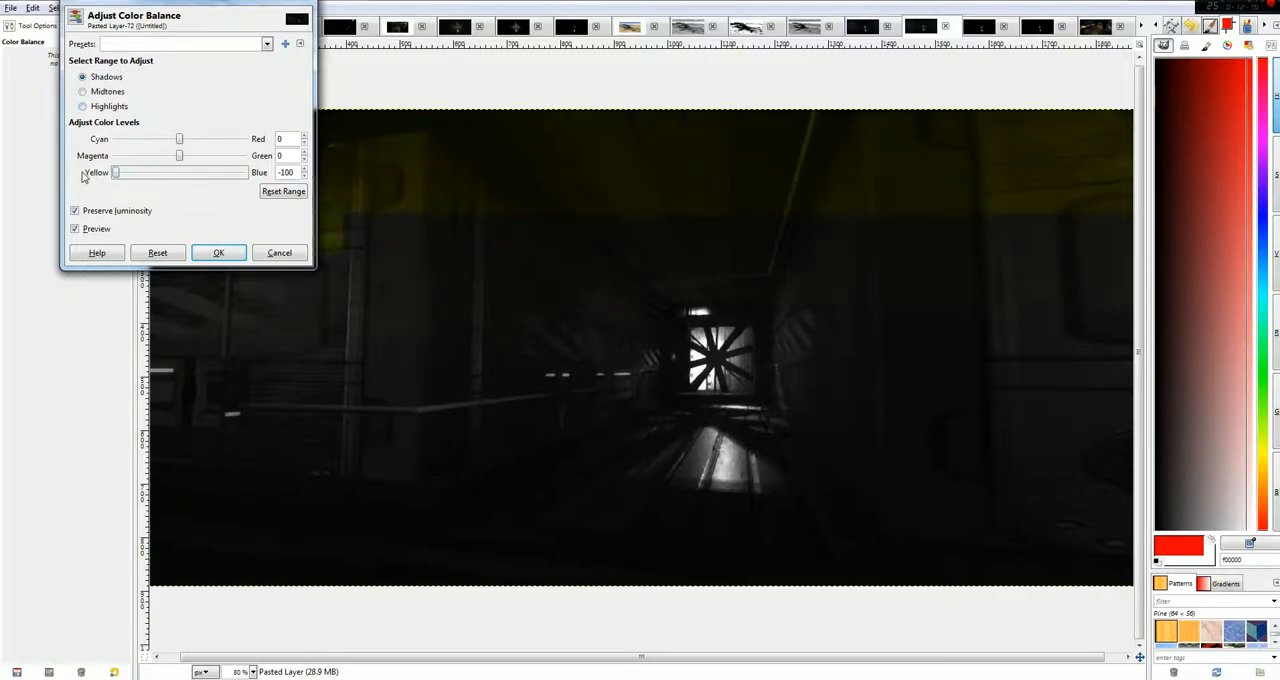
Try setting the shadows to Red 74 and the highlights to Blue 36, and discard the ventilation shaft's colour balance.
{"action": "left_click", "coordinate": [108, 92]}
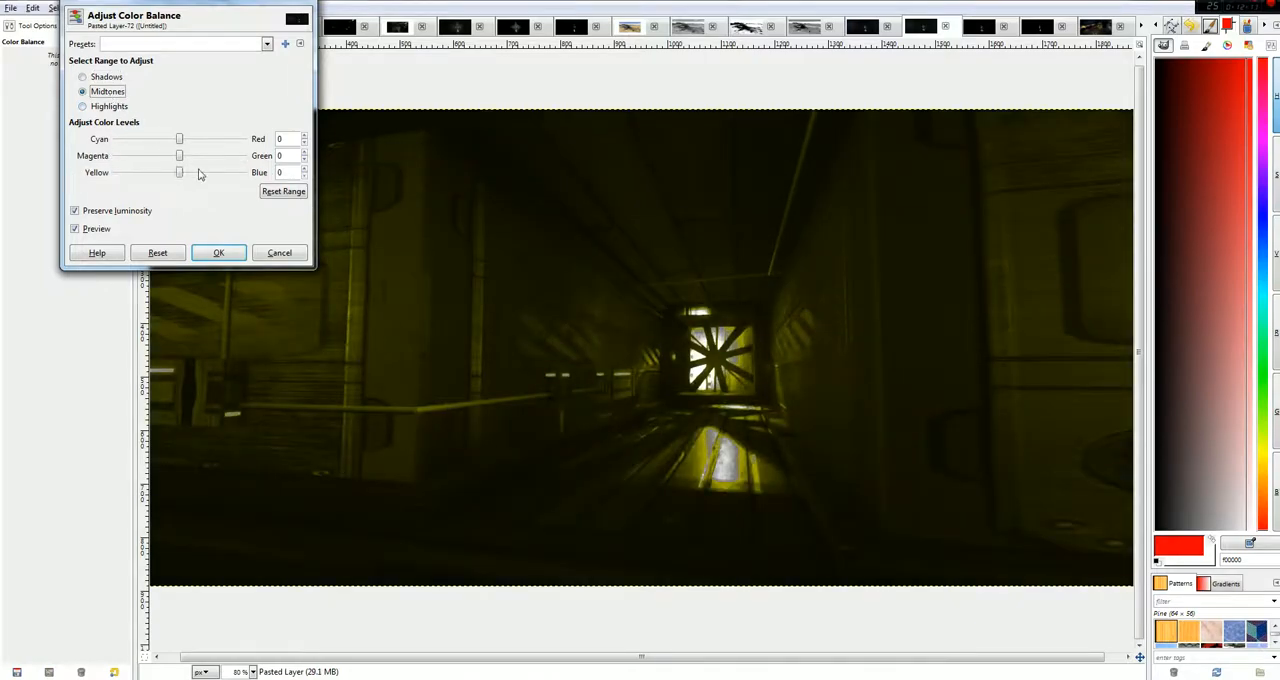
{"action": "left_click_drag", "start_coordinate": [180, 156], "coordinate": [227, 145]}
{"action": "left_click", "coordinate": [108, 78]}
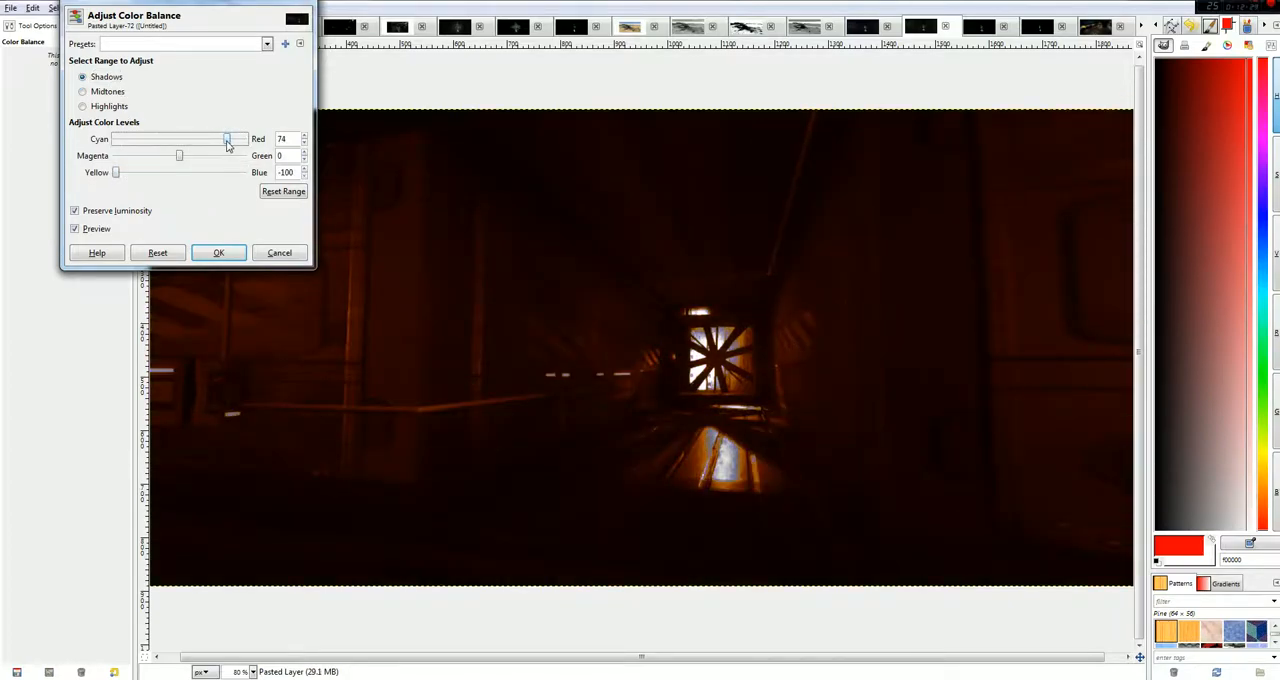
{"action": "left_click", "coordinate": [102, 107]}
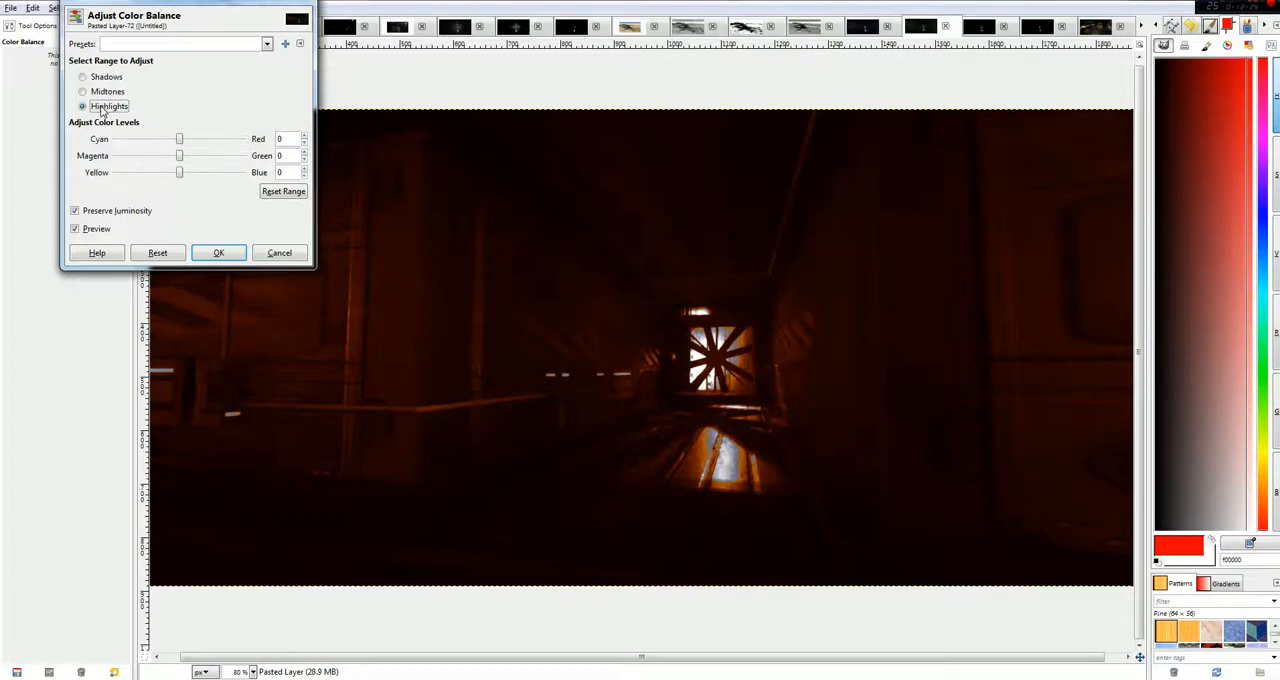
{"action": "left_click_drag", "start_coordinate": [182, 174], "coordinate": [203, 173]}
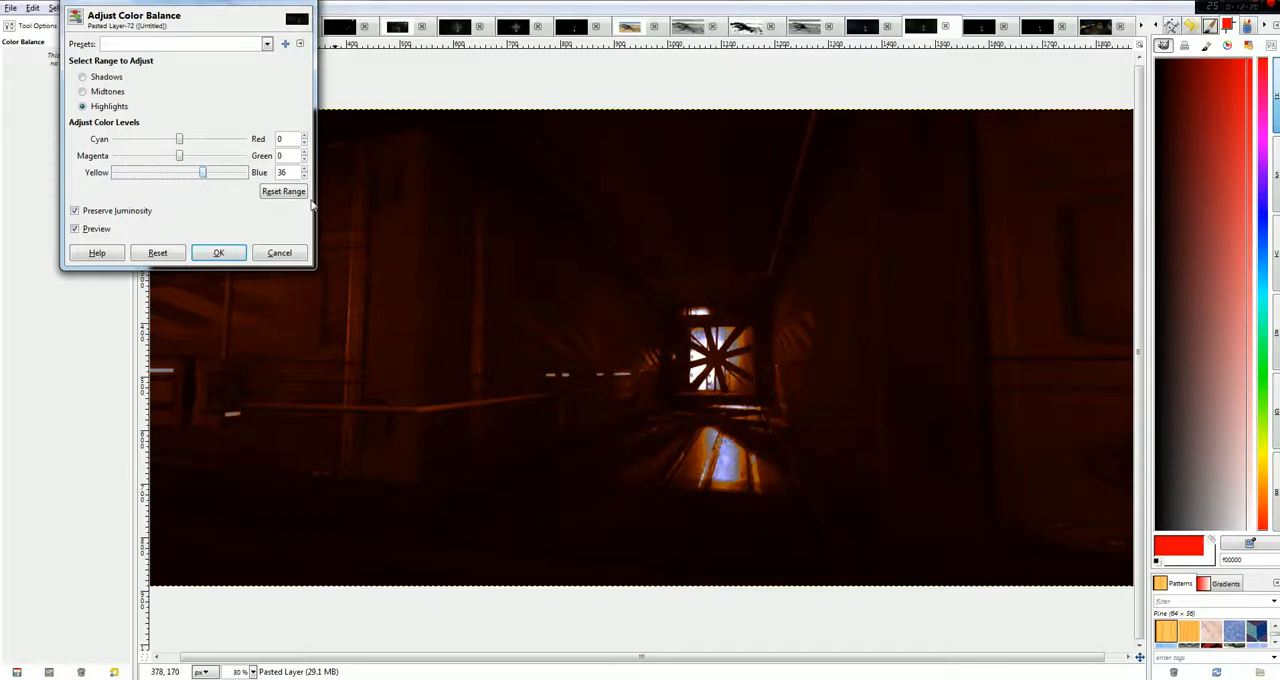
{"action": "left_click", "coordinate": [265, 253]}
Try a Color Balance adjustment on the grayscale version of House_v5.png, setting the shadows to Green 13 and Blue 13.
{"action": "left_click", "coordinate": [1095, 27]}
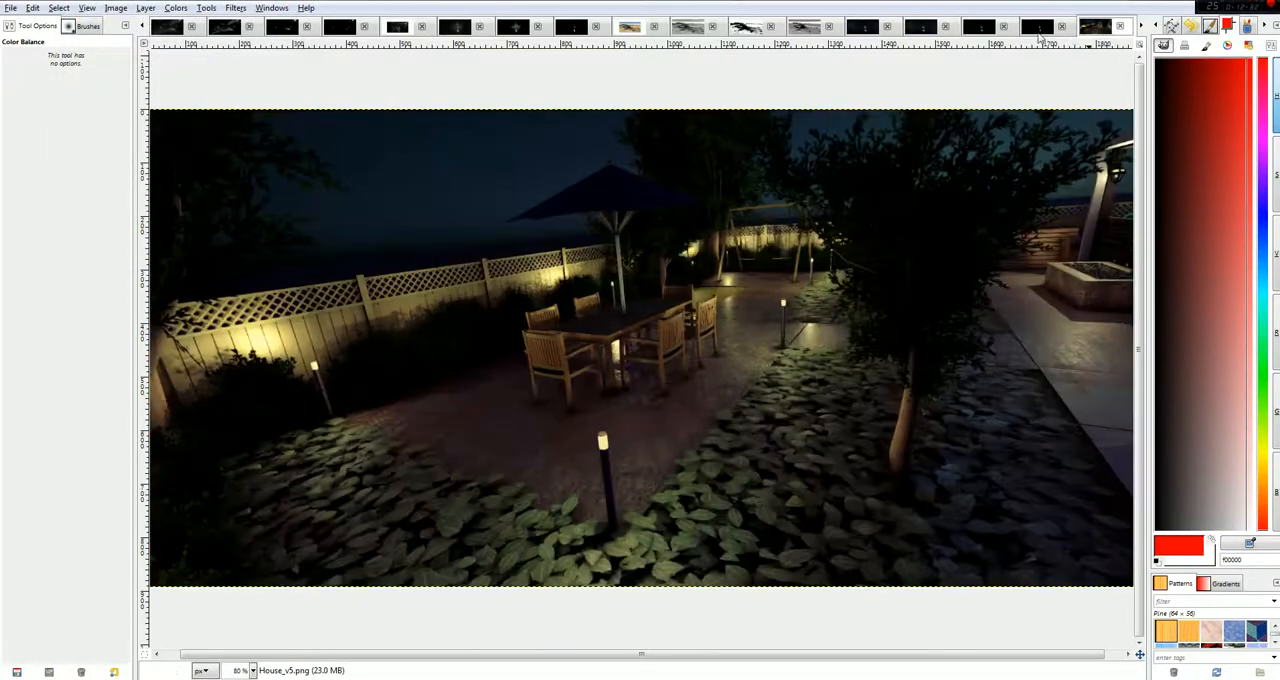
{"action": "left_click", "coordinate": [1041, 34]}
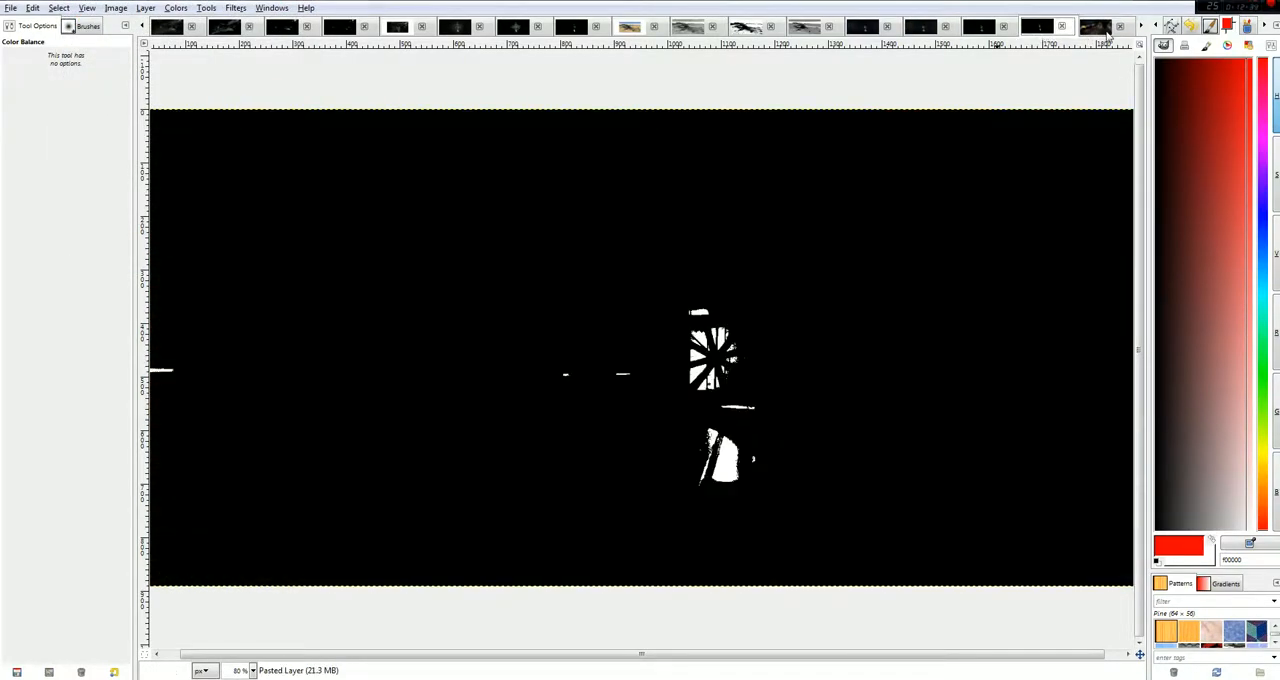
{"action": "left_click", "coordinate": [1142, 27]}
{"action": "left_click", "coordinate": [1142, 27]}
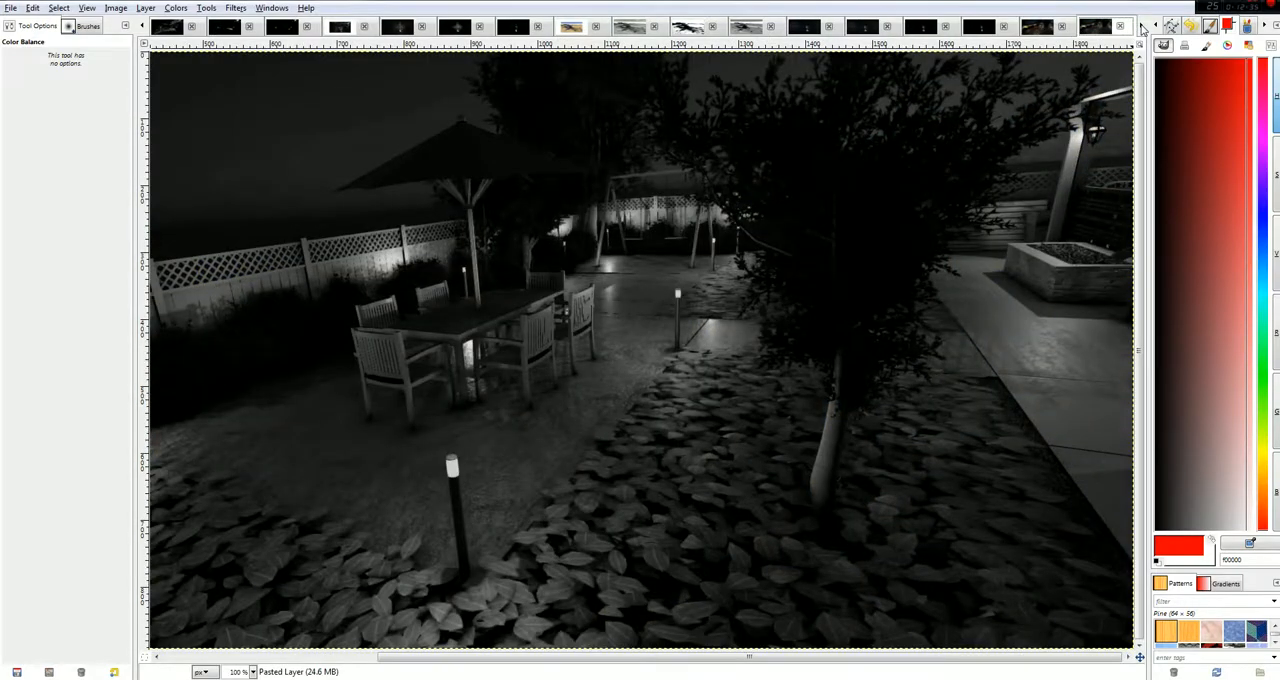
{"action": "left_click", "coordinate": [120, 10]}
{"action": "left_click", "coordinate": [124, 11]}
{"action": "left_click", "coordinate": [176, 8]}
{"action": "left_click", "coordinate": [212, 23]}
{"action": "left_click", "coordinate": [104, 77]}
{"action": "mouse_move", "coordinate": [181, 177]}
{"action": "left_mouse_down"}
{"action": "mouse_move", "coordinate": [204, 180]}
{"action": "mouse_move", "coordinate": [185, 182]}
{"action": "mouse_move", "coordinate": [187, 157]}
{"action": "left_mouse_up"}
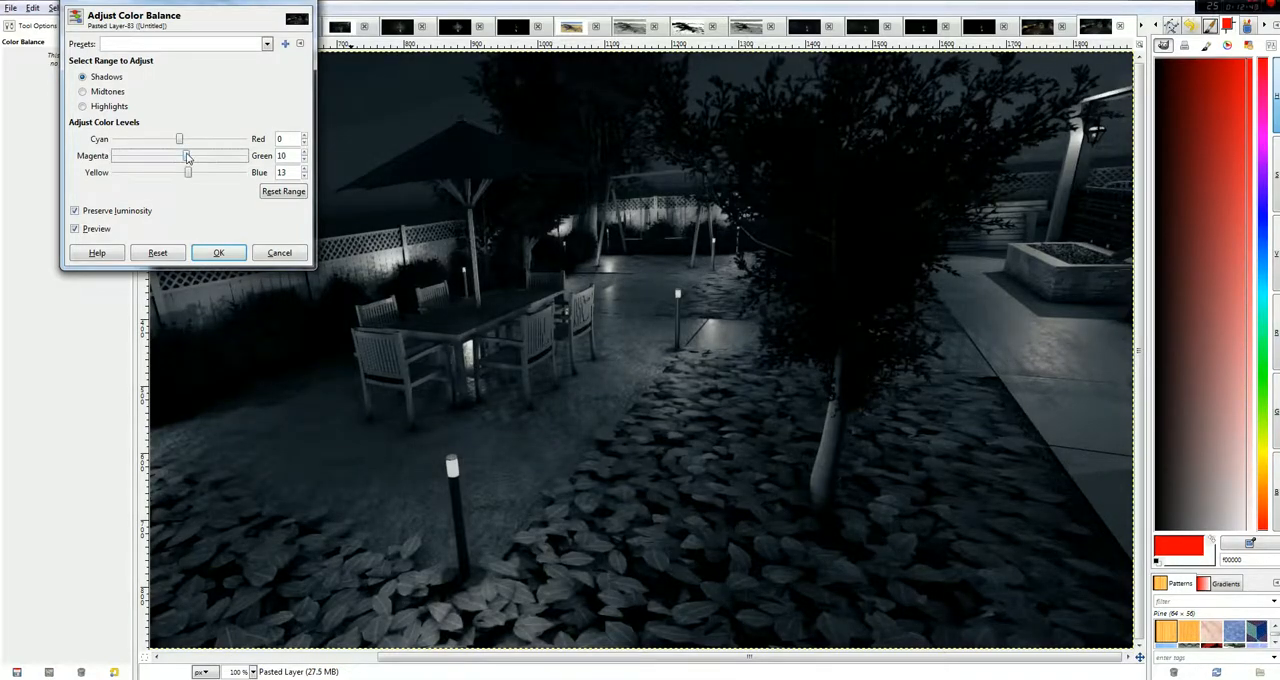
Try setting the midtones to Green 25 and Blue -28 and the highlights to Blue -100, and discard the House_v5 colour balance.
{"action": "left_click", "coordinate": [107, 92]}
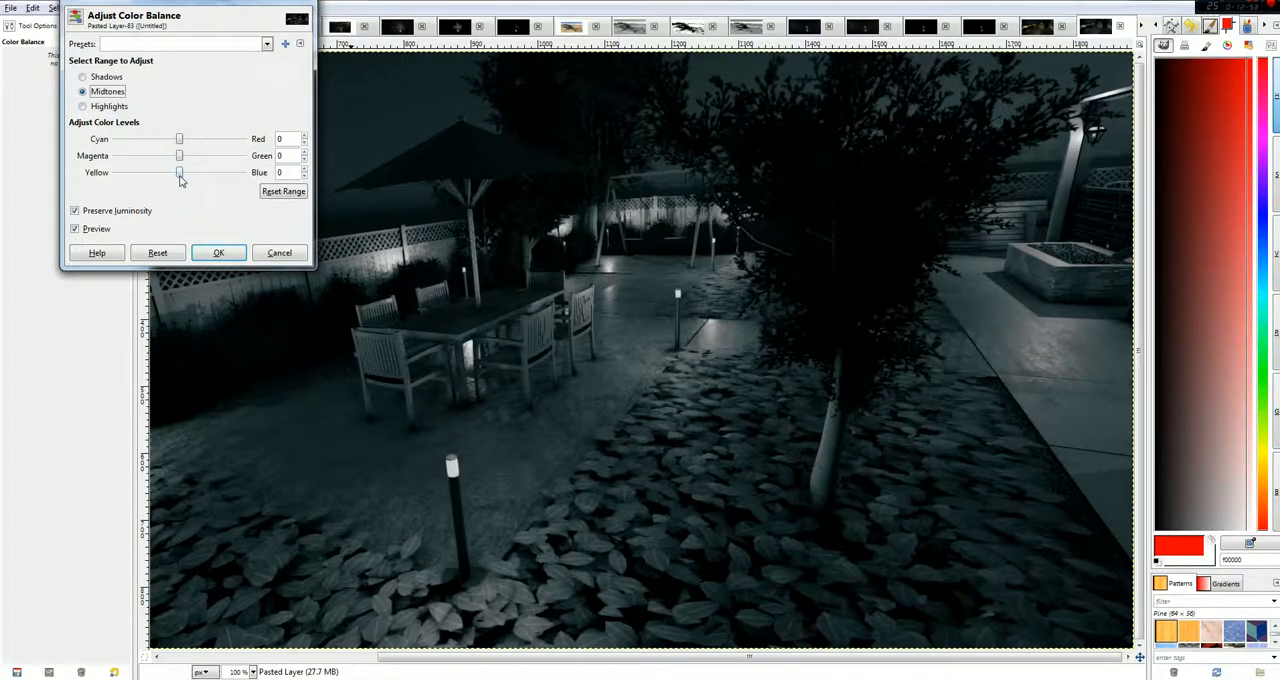
{"action": "mouse_move", "coordinate": [181, 180]}
{"action": "left_mouse_down"}
{"action": "mouse_move", "coordinate": [198, 162]}
{"action": "mouse_move", "coordinate": [165, 175]}
{"action": "left_mouse_up"}
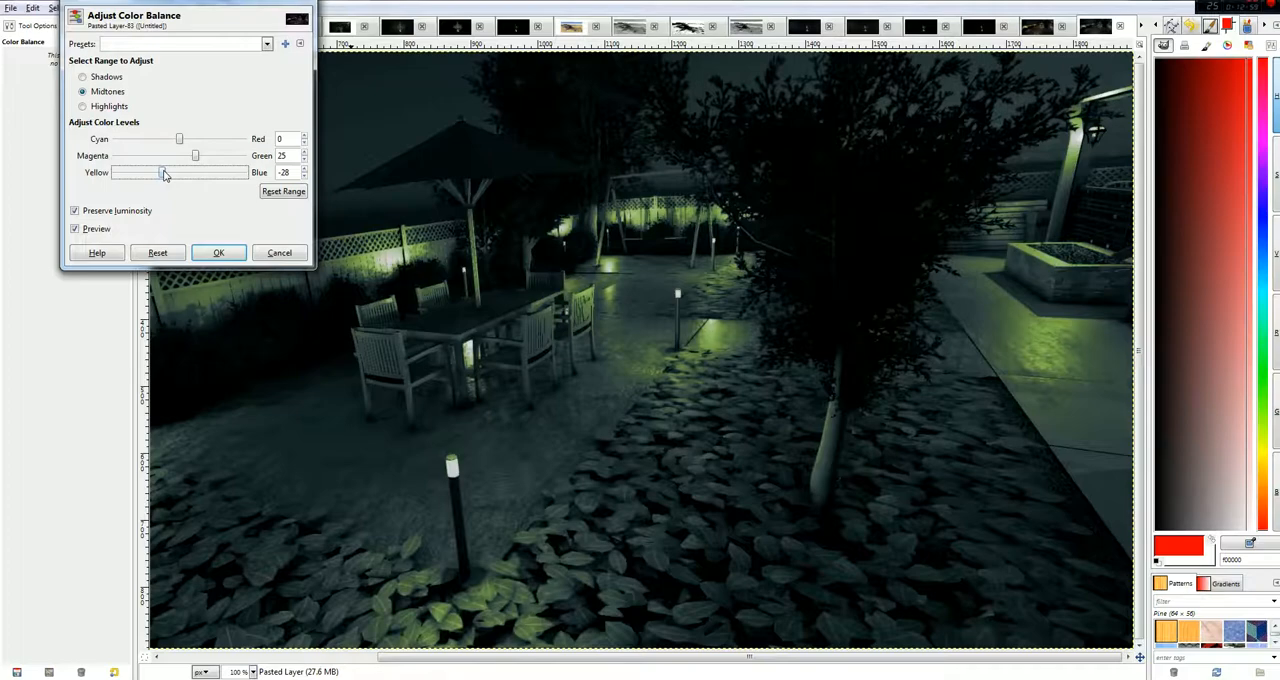
{"action": "left_click", "coordinate": [109, 108]}
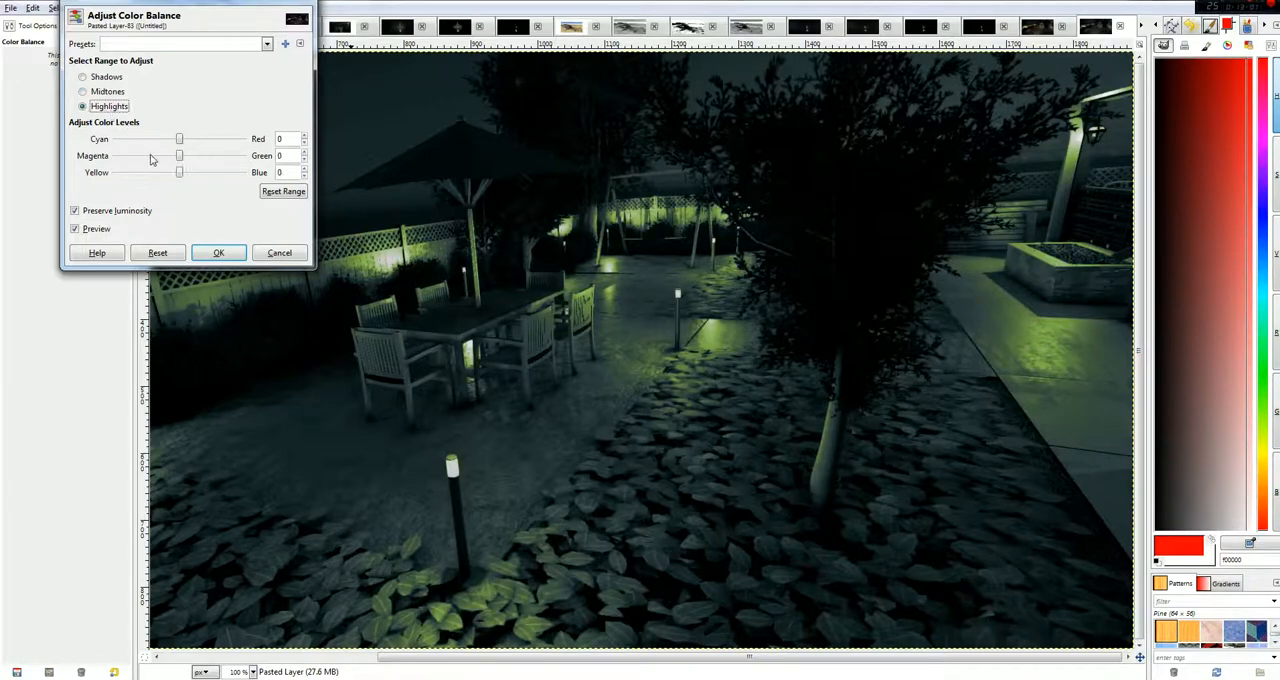
{"action": "left_click_drag", "start_coordinate": [177, 175], "coordinate": [112, 175]}
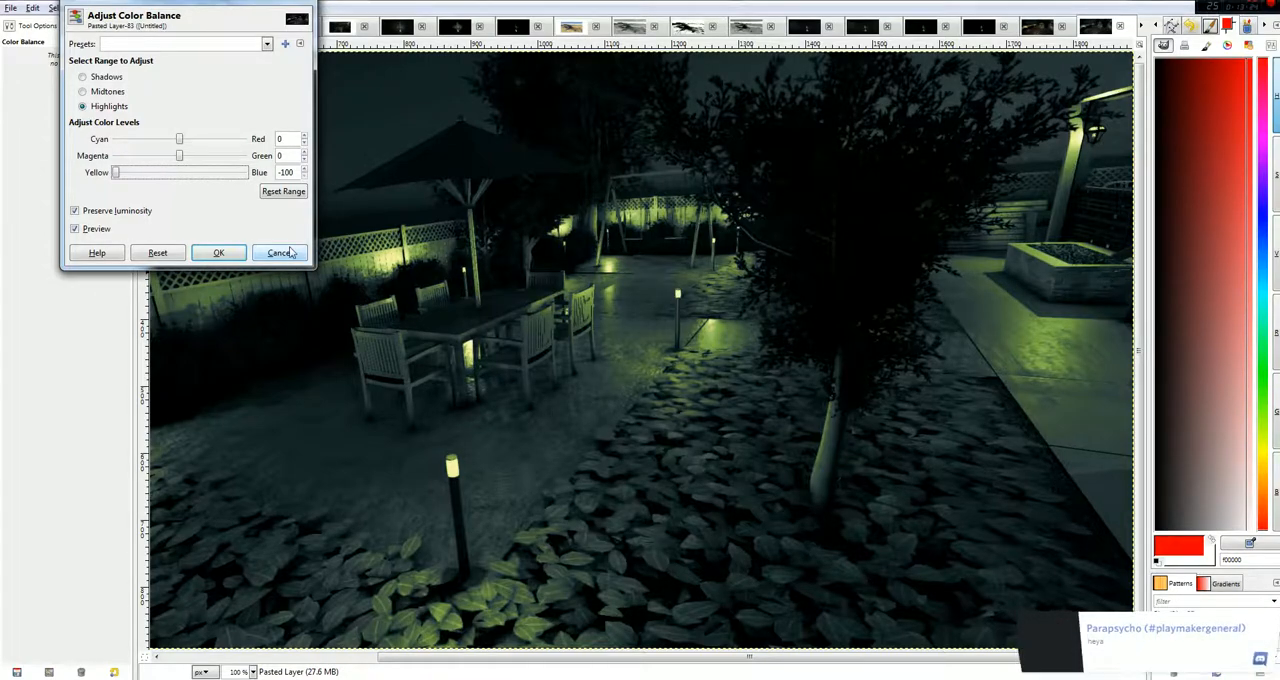
{"action": "left_click", "coordinate": [284, 254]}
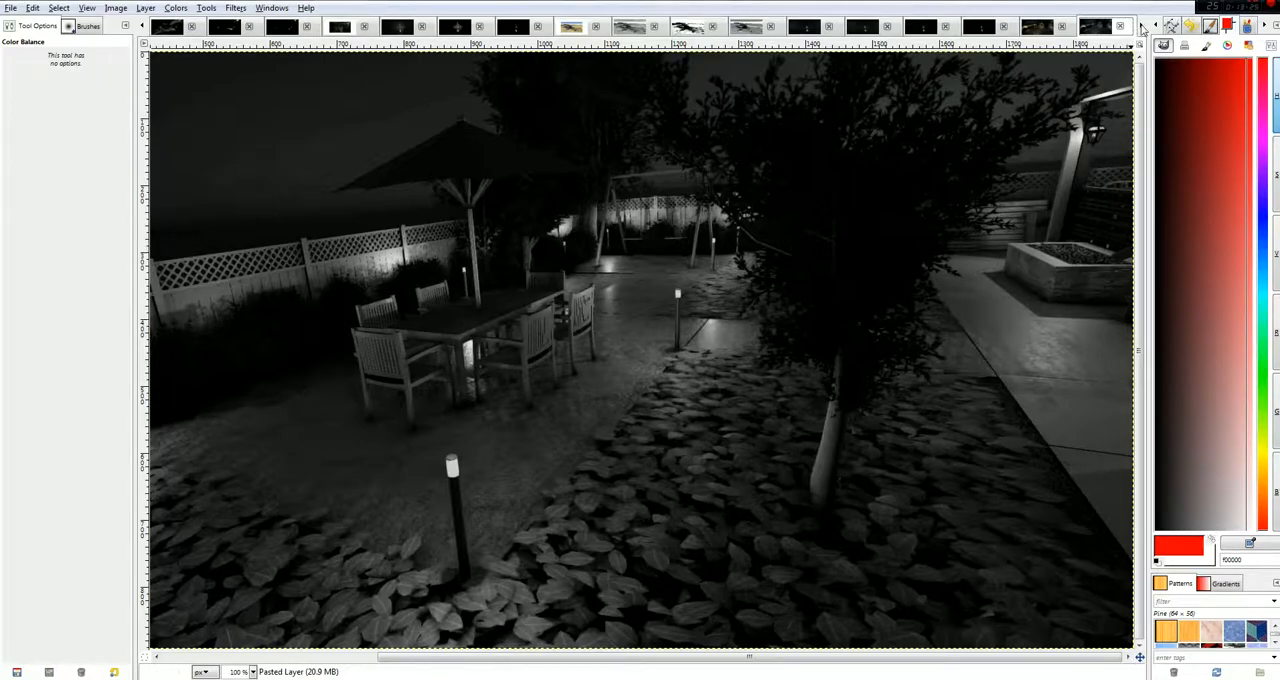
Try a Color Balance adjustment on the grayscale version of Old_Home.JPG, pushing the shadows strongly toward blue.
{"action": "left_click", "coordinate": [1143, 26]}
{"action": "left_click", "coordinate": [1143, 26]}
{"action": "left_click", "coordinate": [1143, 26]}
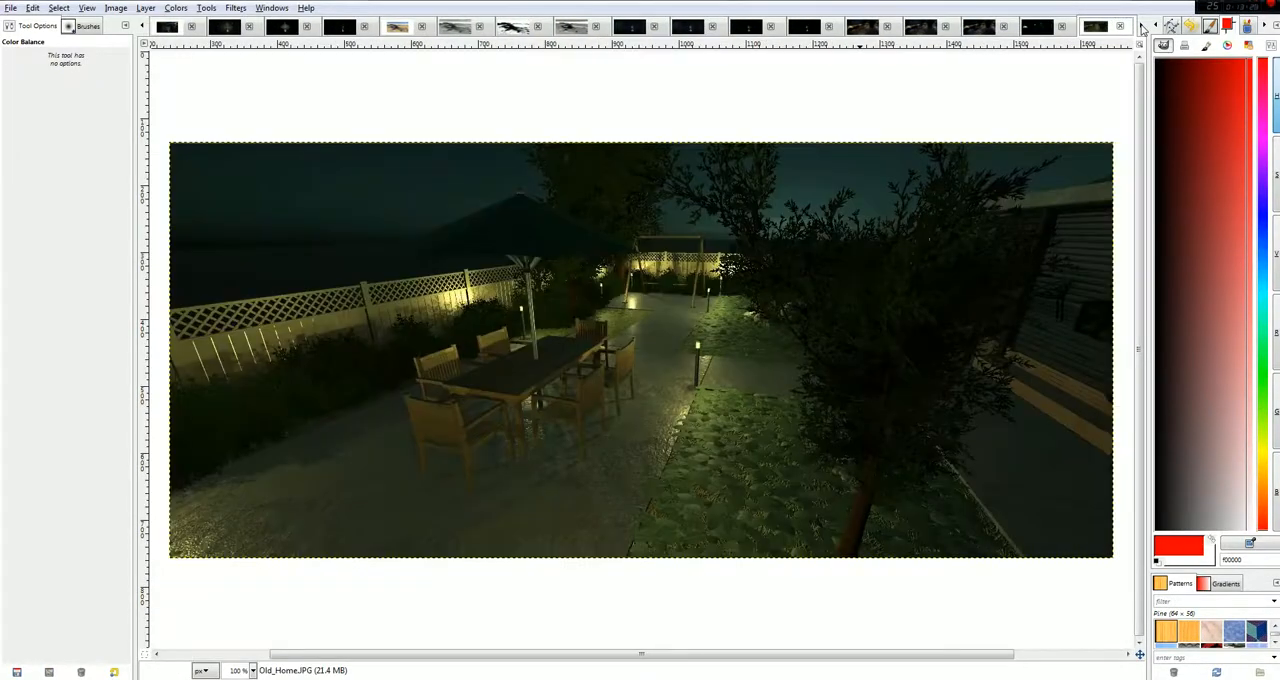
{"action": "left_click", "coordinate": [1143, 26]}
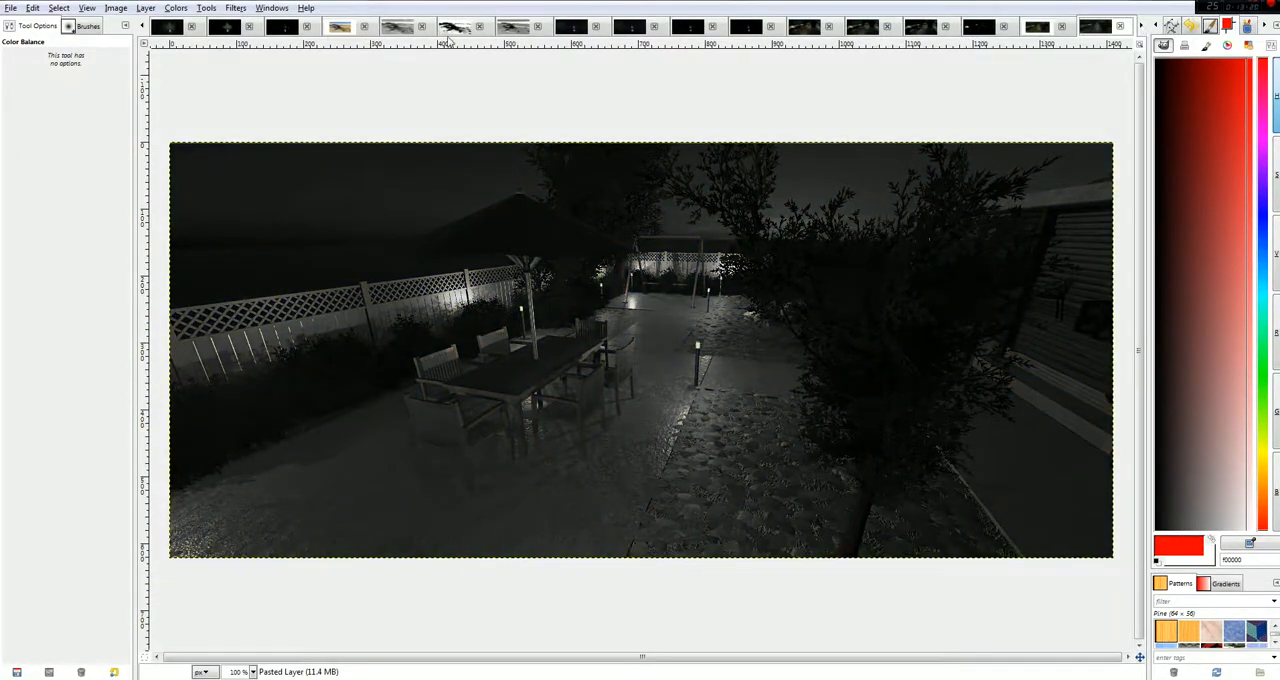
{"action": "left_click", "coordinate": [116, 8]}
{"action": "mouse_move", "coordinate": [168, 10]}
{"action": "left_click", "coordinate": [205, 24]}
{"action": "left_click", "coordinate": [106, 77]}
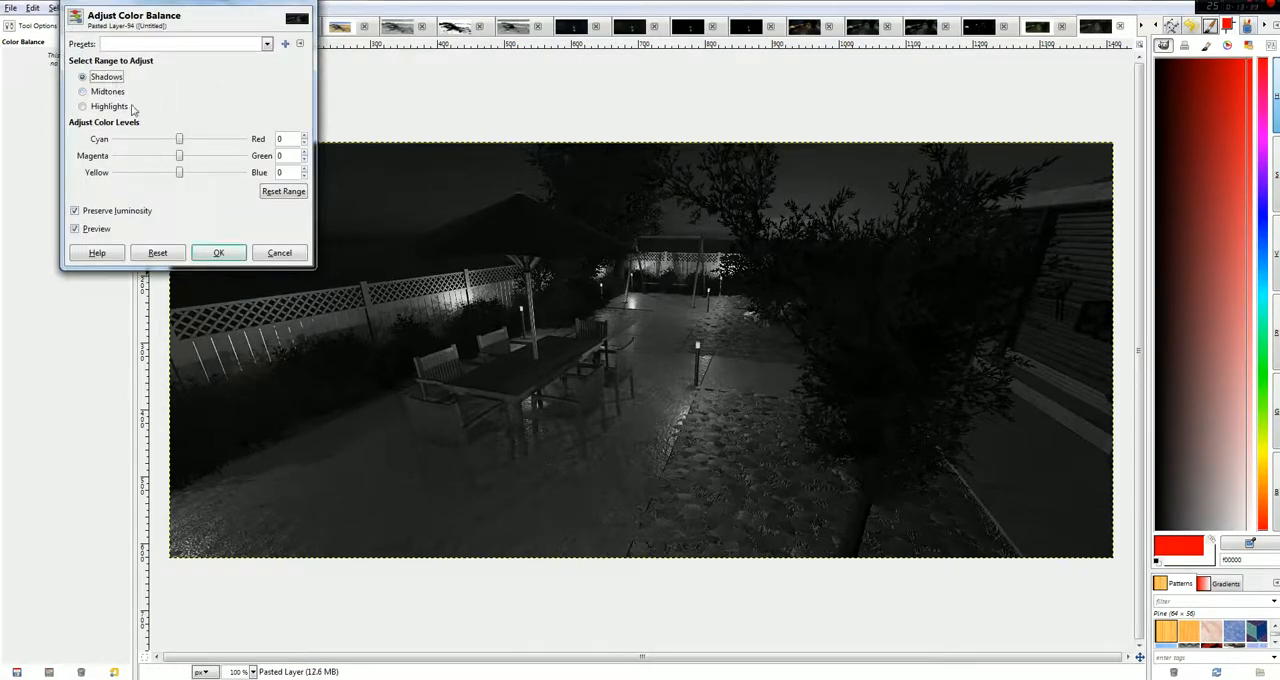
{"action": "left_click_drag", "start_coordinate": [181, 172], "coordinate": [272, 184]}
Try setting the midtones to Green 100 and the highlights to Red 100, and discard the Old_Home colour balance.
{"action": "left_click", "coordinate": [100, 91]}
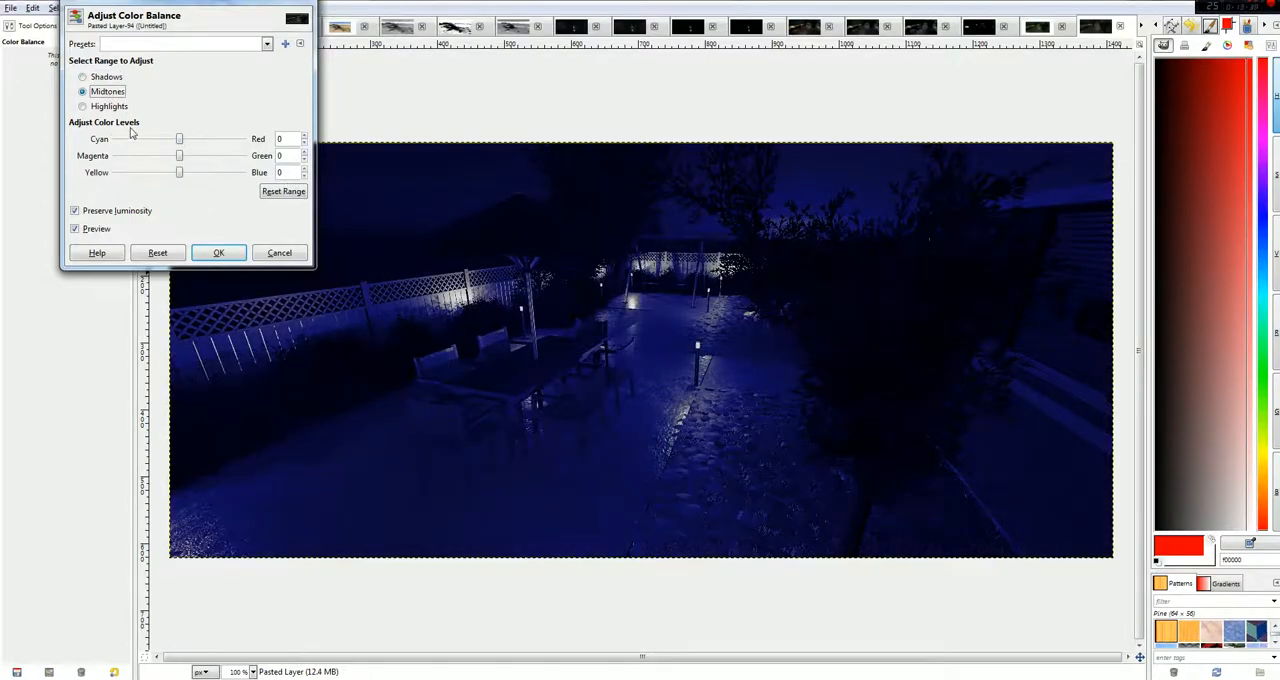
{"action": "left_click_drag", "start_coordinate": [179, 156], "coordinate": [260, 160]}
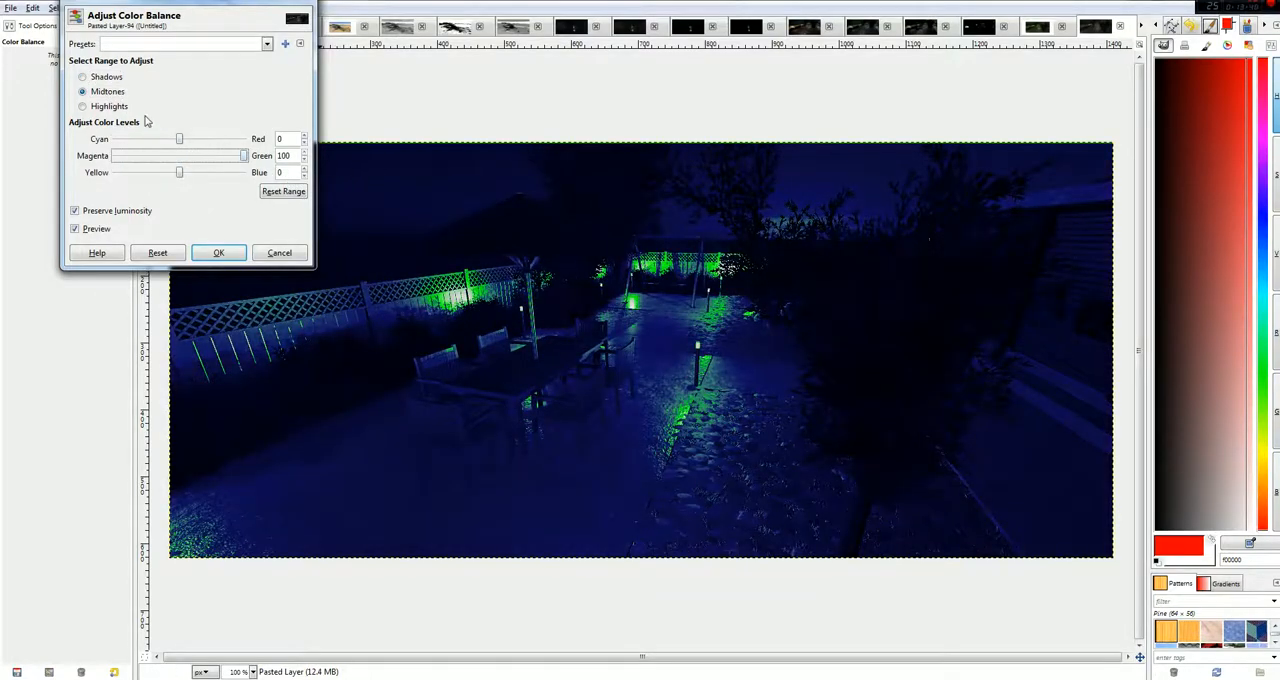
{"action": "left_click", "coordinate": [114, 107]}
{"action": "left_click_drag", "start_coordinate": [177, 141], "coordinate": [248, 141]}
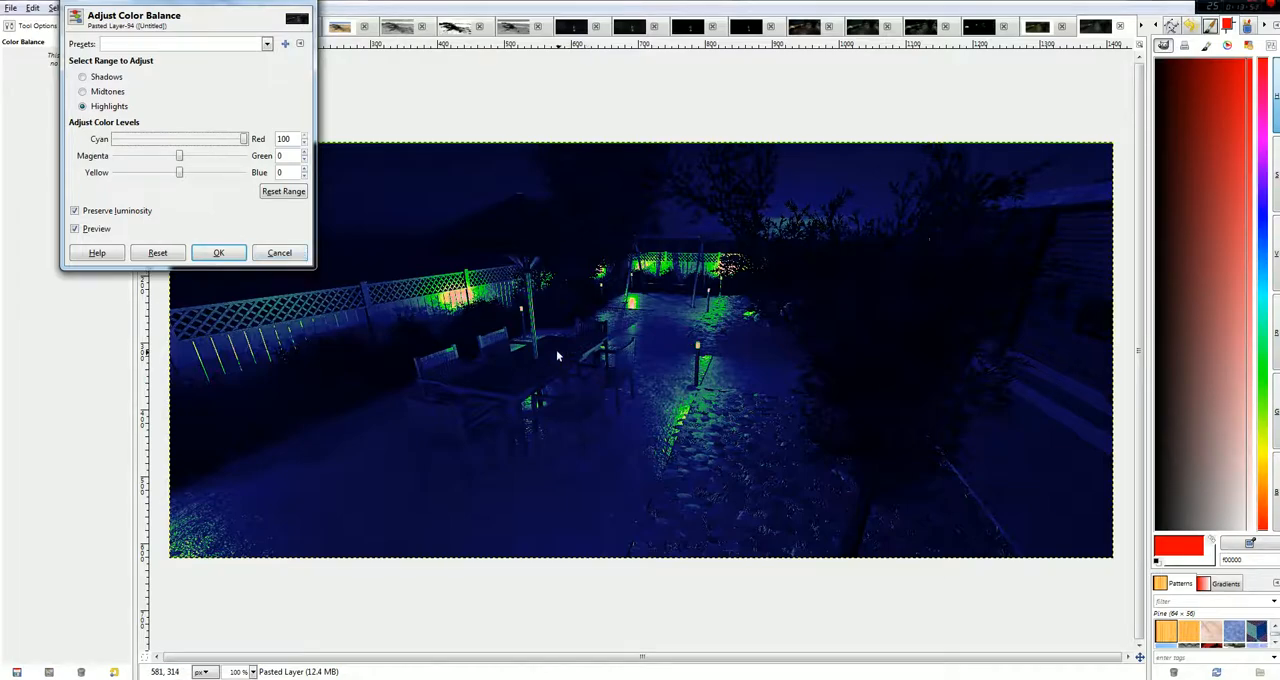
{"action": "left_click", "coordinate": [268, 255]}
Try a Color Balance adjustment on the grayscale version of Original_Crash.JPG, pushing the shadows strongly toward blue.
{"action": "left_click", "coordinate": [1142, 24]}
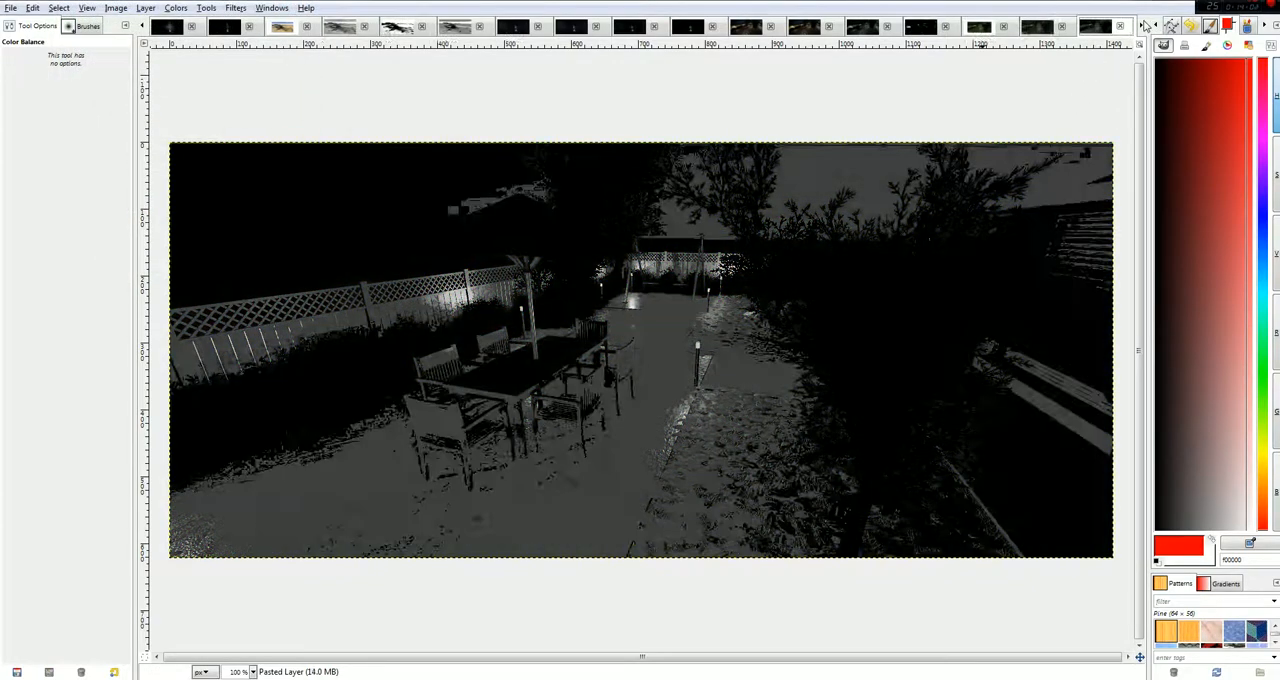
{"action": "left_click", "coordinate": [1146, 24]}
{"action": "left_click", "coordinate": [1146, 24]}
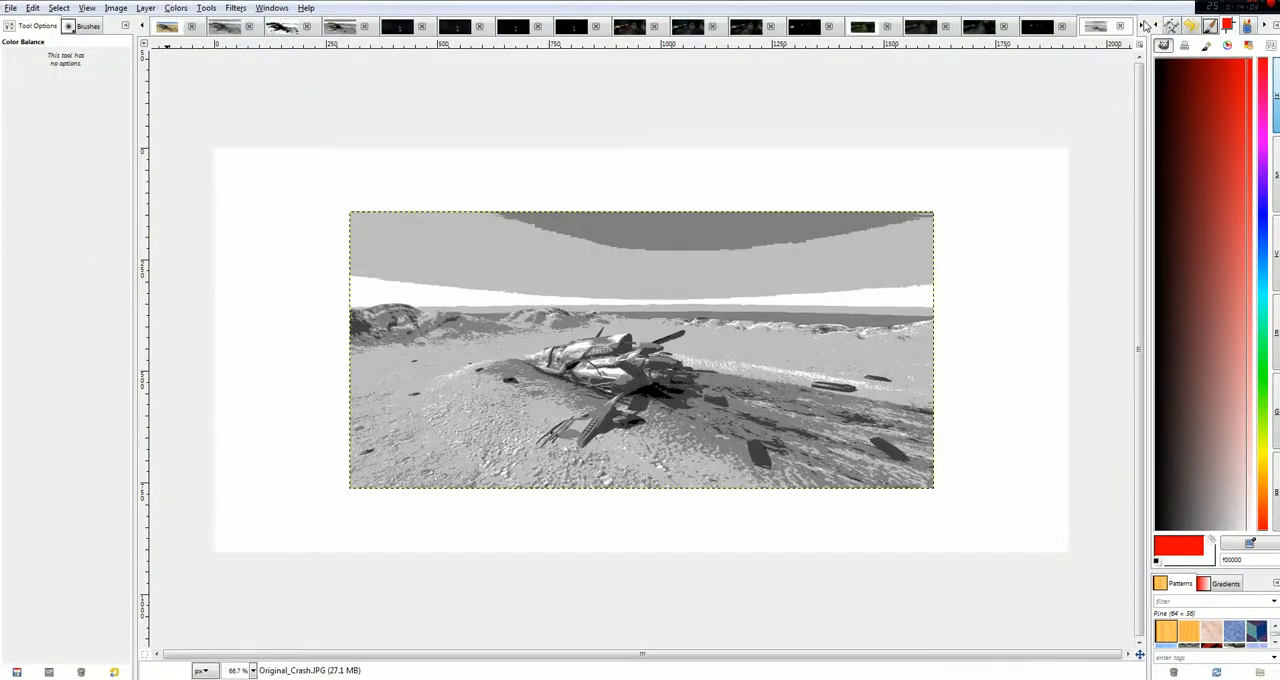
{"action": "left_click", "coordinate": [146, 8]}
{"action": "mouse_move", "coordinate": [168, 18]}
{"action": "left_click", "coordinate": [205, 24]}
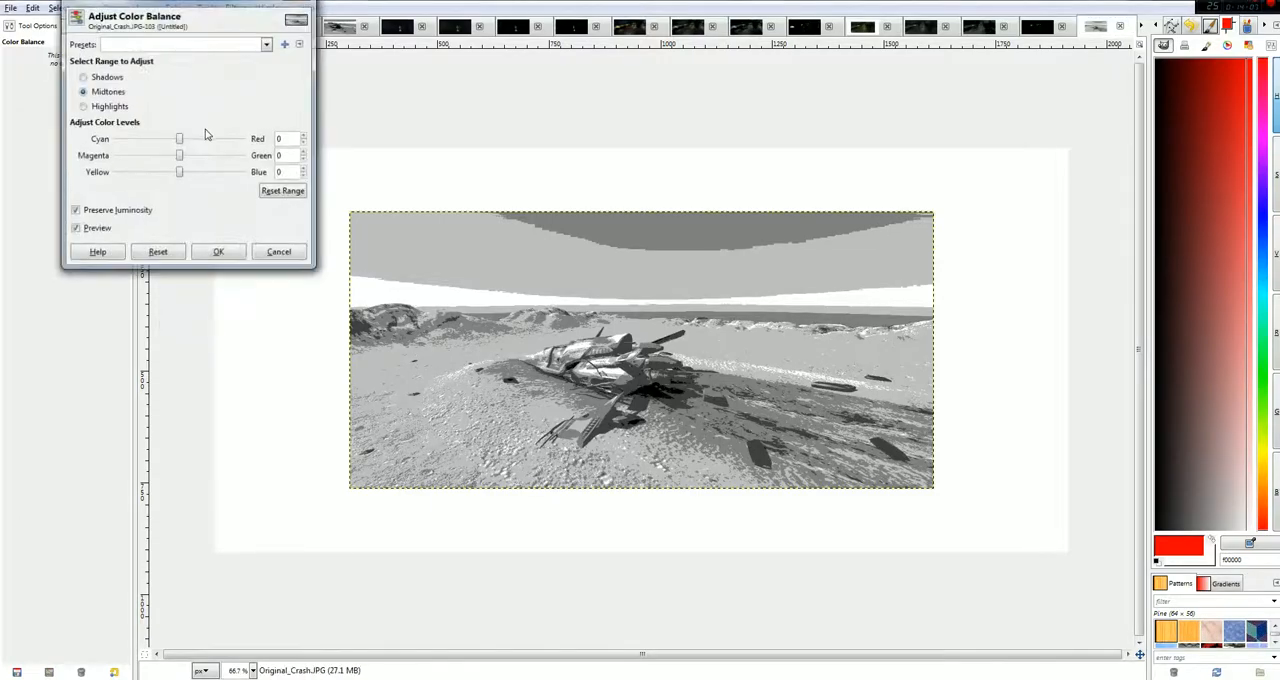
{"action": "left_click", "coordinate": [98, 77]}
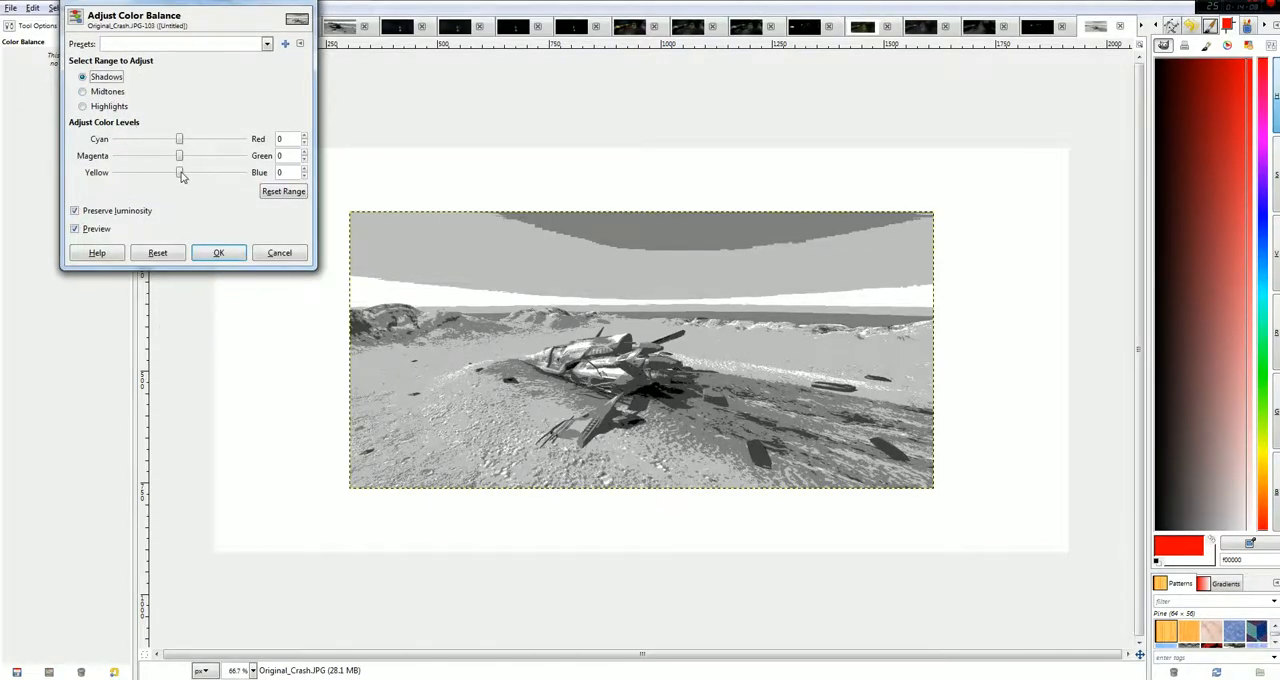
{"action": "left_click_drag", "start_coordinate": [179, 174], "coordinate": [313, 178]}
Try setting both the midtones and the highlights of the Original_Crash colour balance to Blue -100.
{"action": "left_click", "coordinate": [102, 93]}
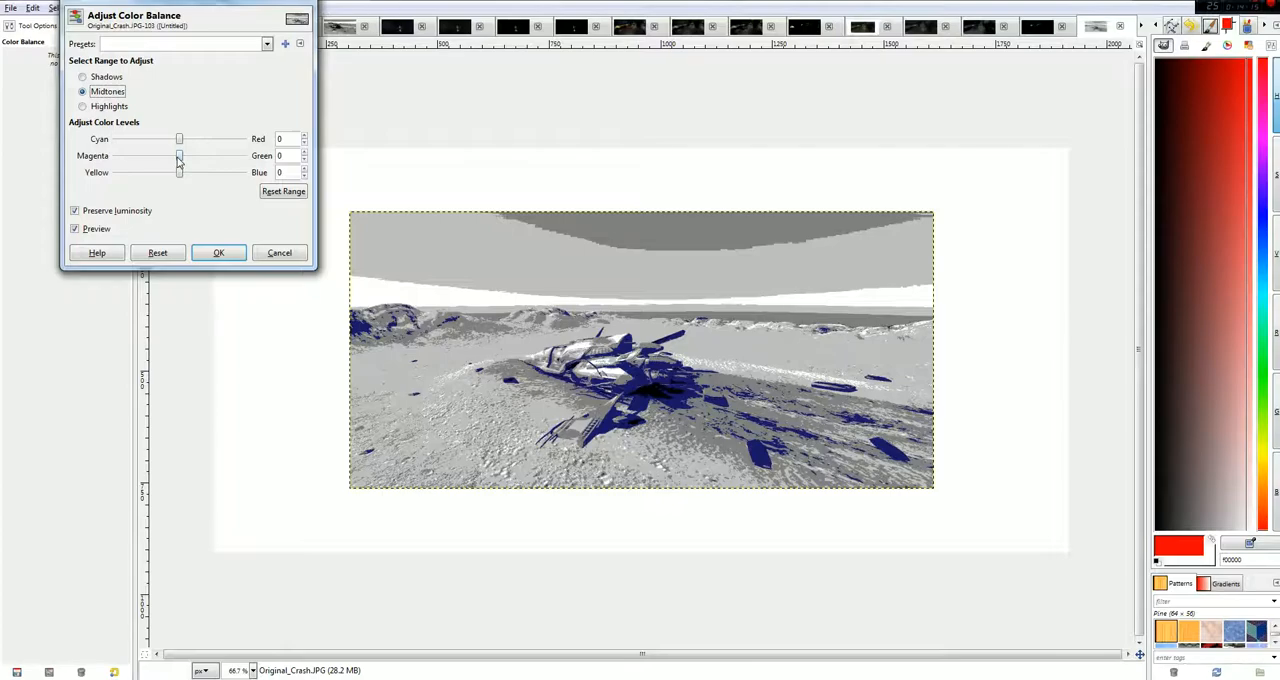
{"action": "left_click_drag", "start_coordinate": [179, 173], "coordinate": [86, 162]}
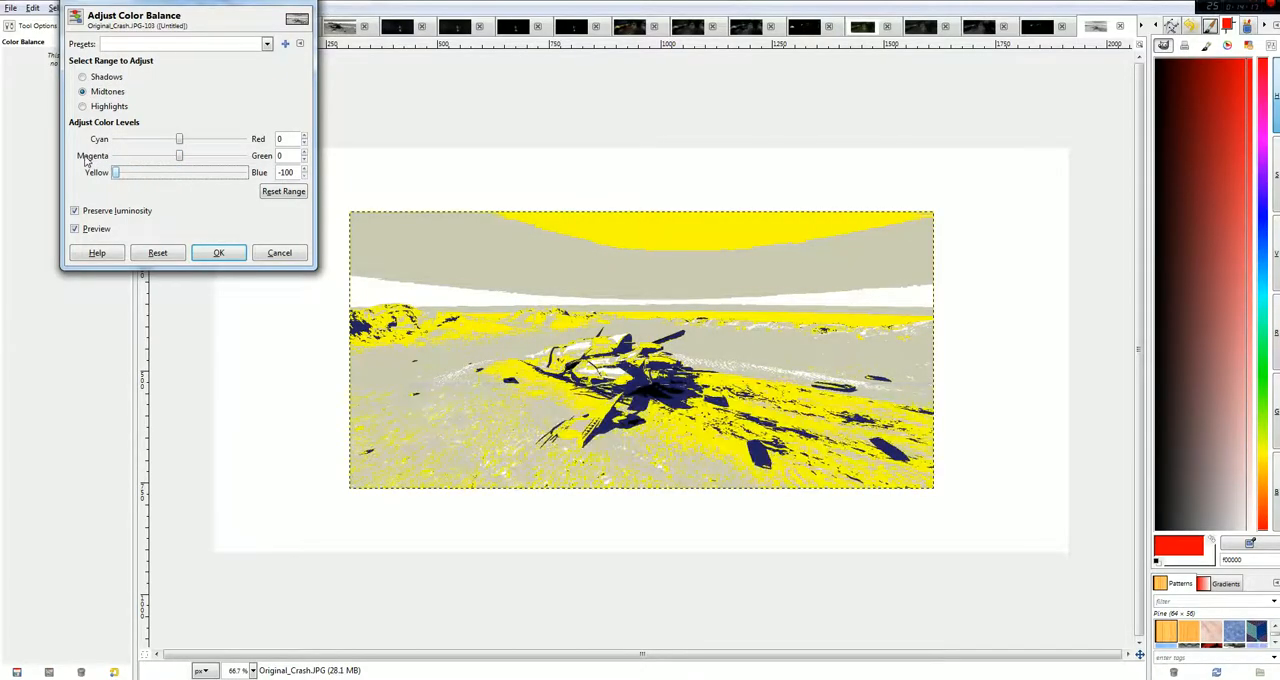
{"action": "left_click", "coordinate": [100, 80]}
{"action": "left_click", "coordinate": [110, 106]}
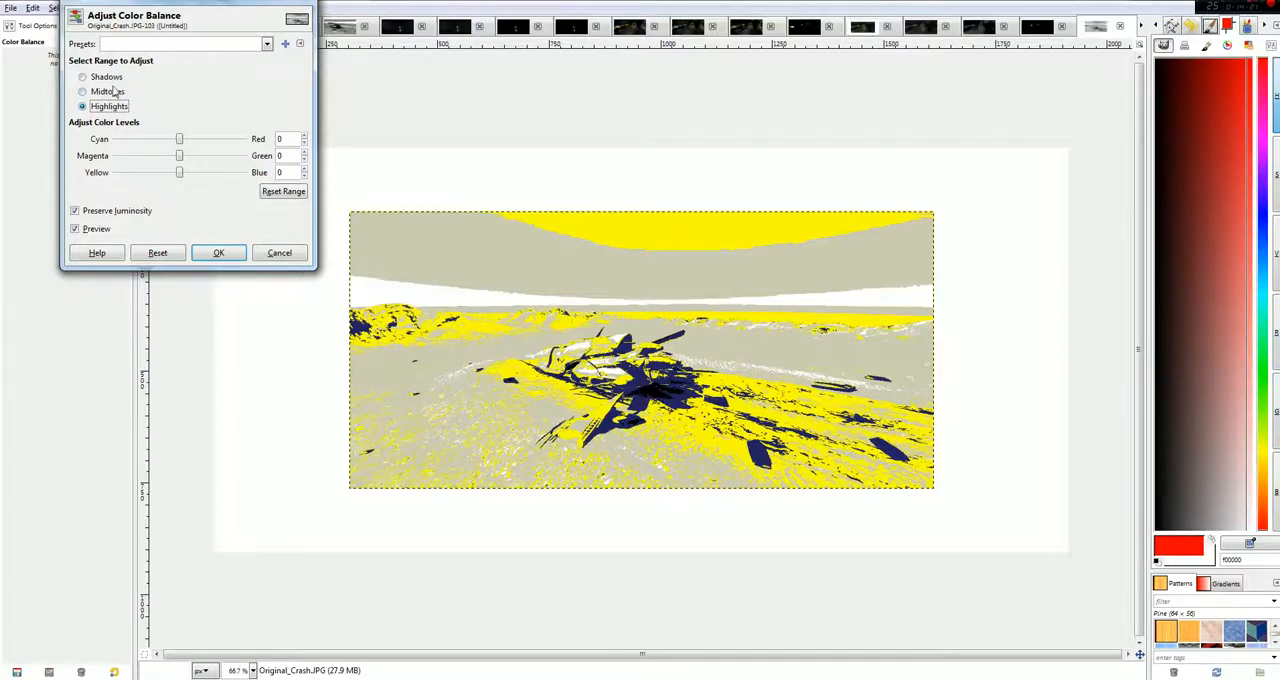
{"action": "left_click_drag", "start_coordinate": [179, 173], "coordinate": [90, 172]}
Try changing the midtones of the Original_Crash colour balance to Red -50 and Blue -3.
{"action": "left_click", "coordinate": [84, 91]}
{"action": "left_click", "coordinate": [118, 174]}
{"action": "left_click_drag", "start_coordinate": [117, 174], "coordinate": [150, 141]}
{"action": "left_click", "coordinate": [180, 140]}
{"action": "left_click", "coordinate": [150, 139]}
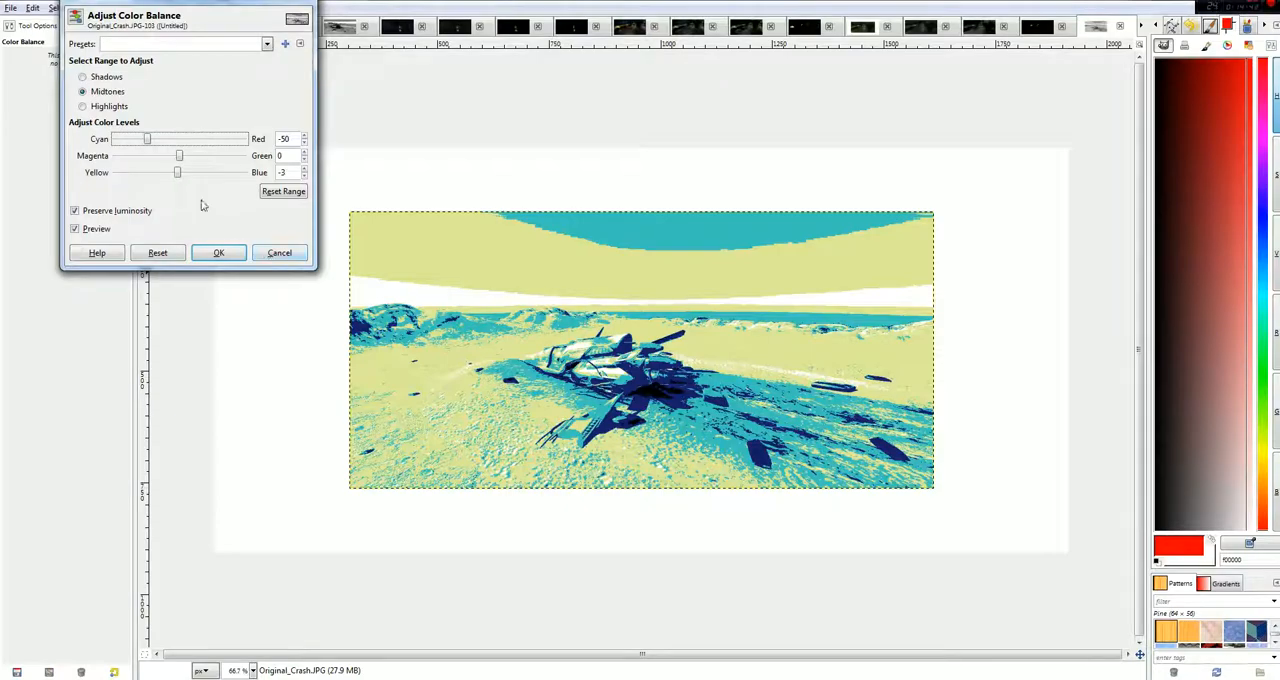
Try pushing the midtones further toward cyan, discard the Original_Crash colour balance and switch to the close-up grayscale crash image.
{"action": "left_click", "coordinate": [91, 80]}
{"action": "left_click", "coordinate": [99, 92]}
{"action": "left_click_drag", "start_coordinate": [152, 146], "coordinate": [134, 143]}
{"action": "left_click", "coordinate": [83, 106]}
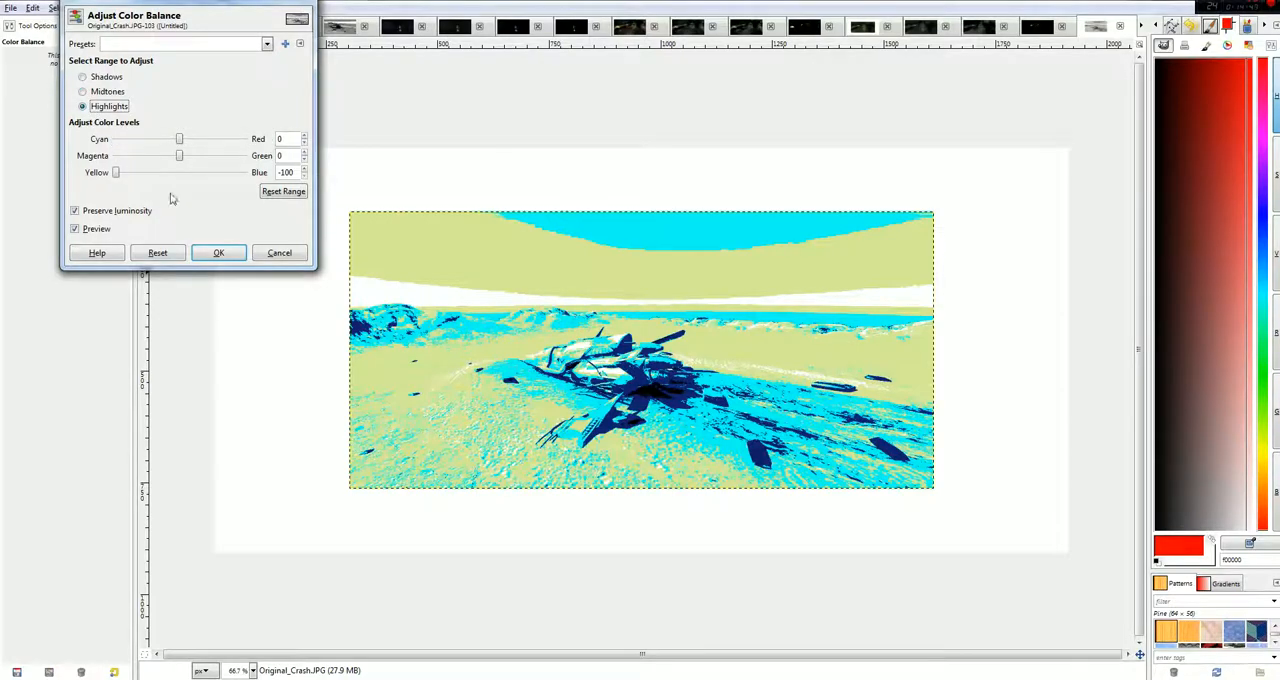
{"action": "left_click", "coordinate": [270, 253]}
{"action": "left_click", "coordinate": [225, 27]}
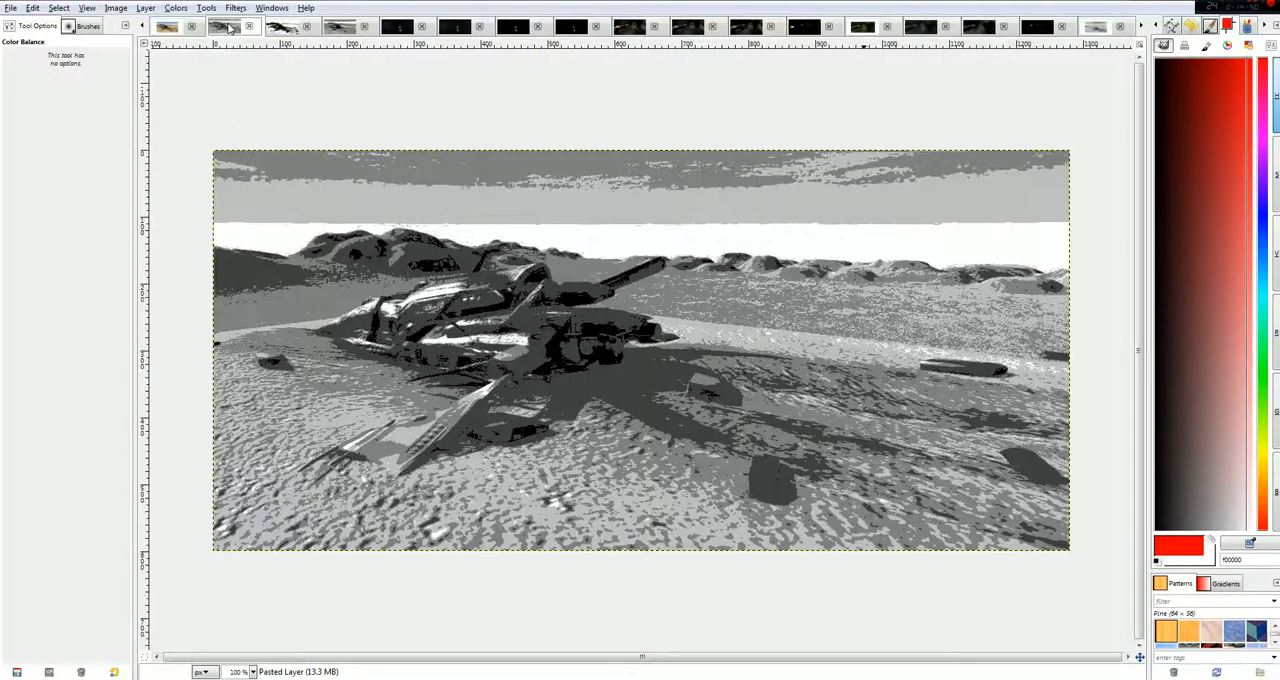